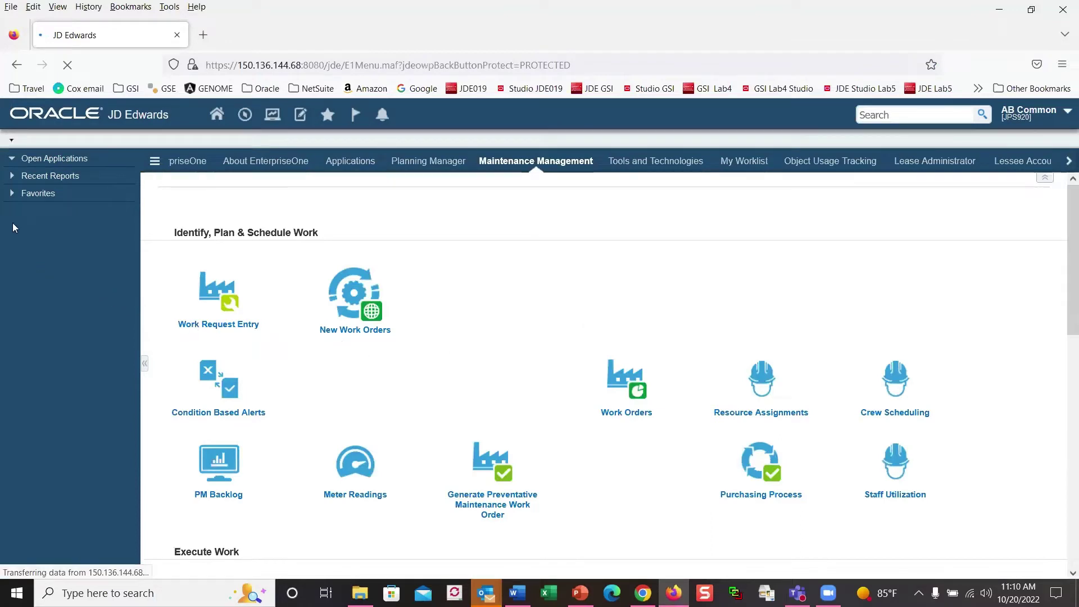
# Step: Toggle Favorites to reveal the JET Apps list and open Property Location Map
pyautogui.click(11, 193)
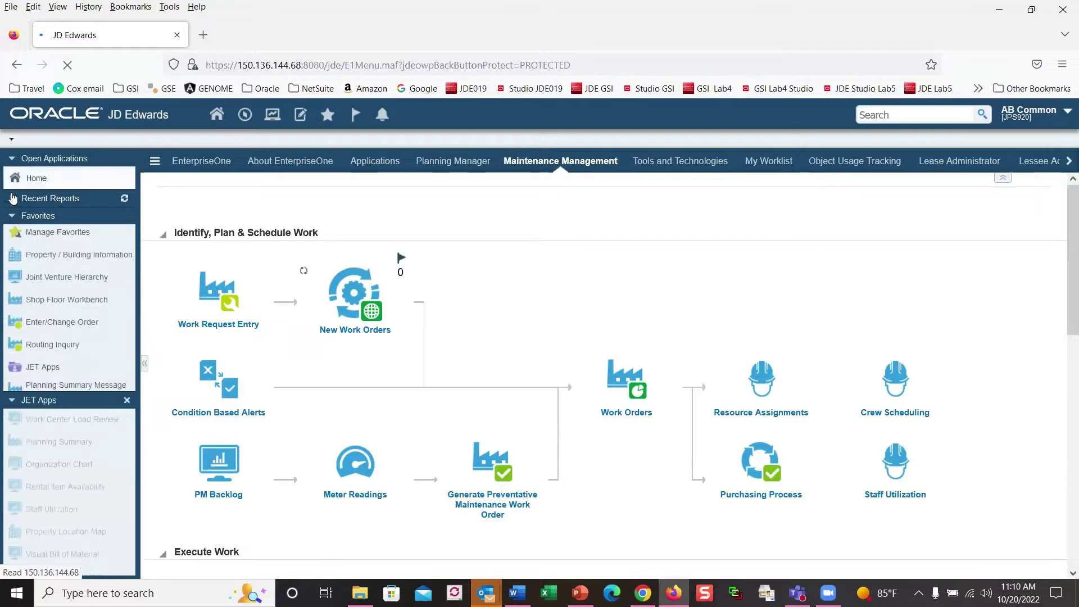
pyautogui.click(12, 214)
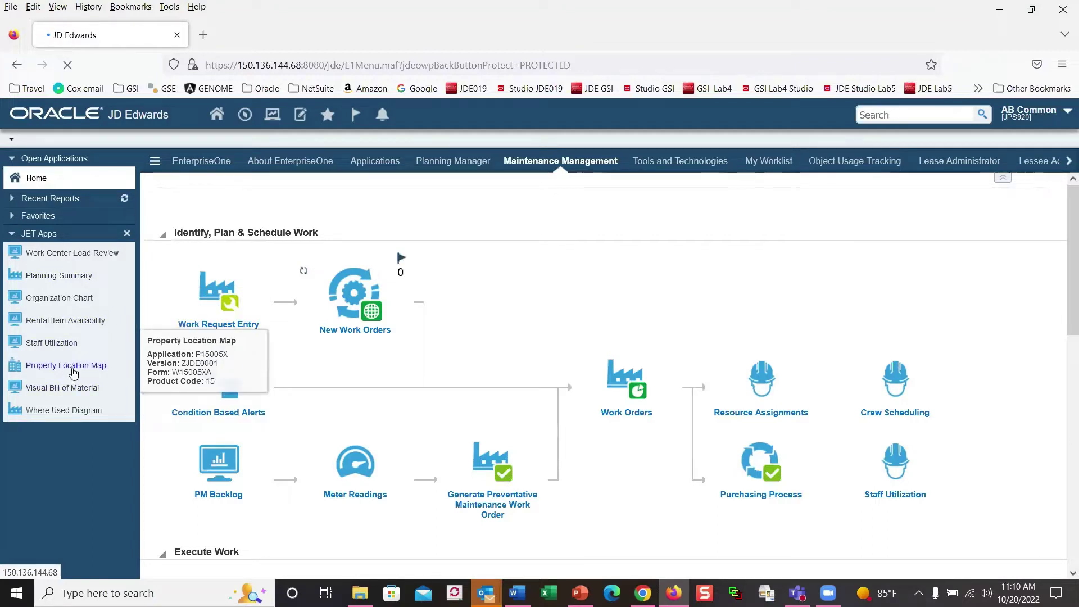
pyautogui.click(74, 371)
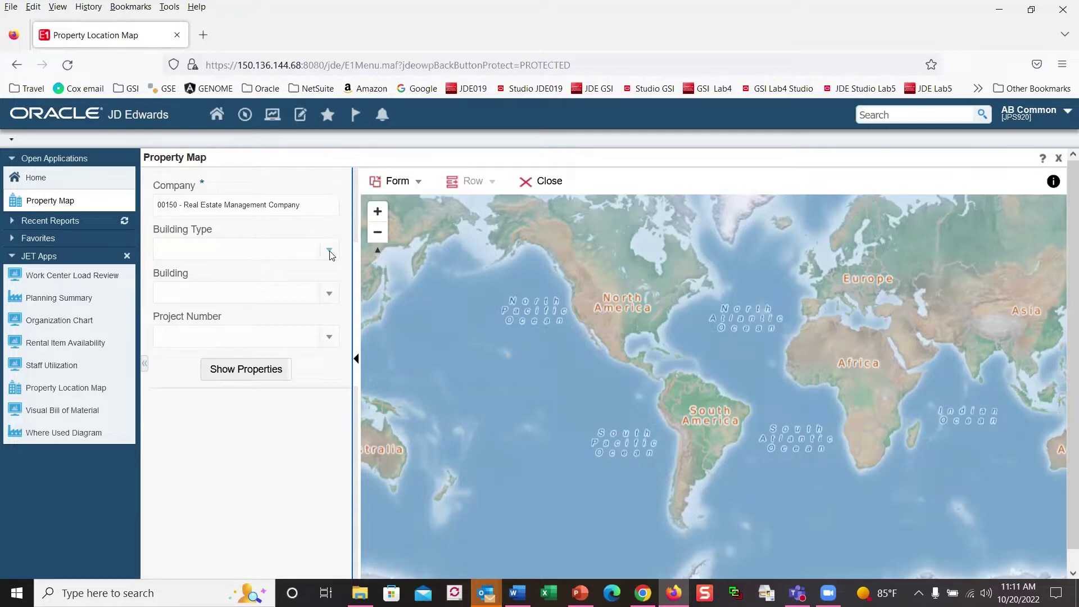
# Step: Set Building Type to CO - Commercial Office Building and show the properties on the map
pyautogui.click(330, 253)
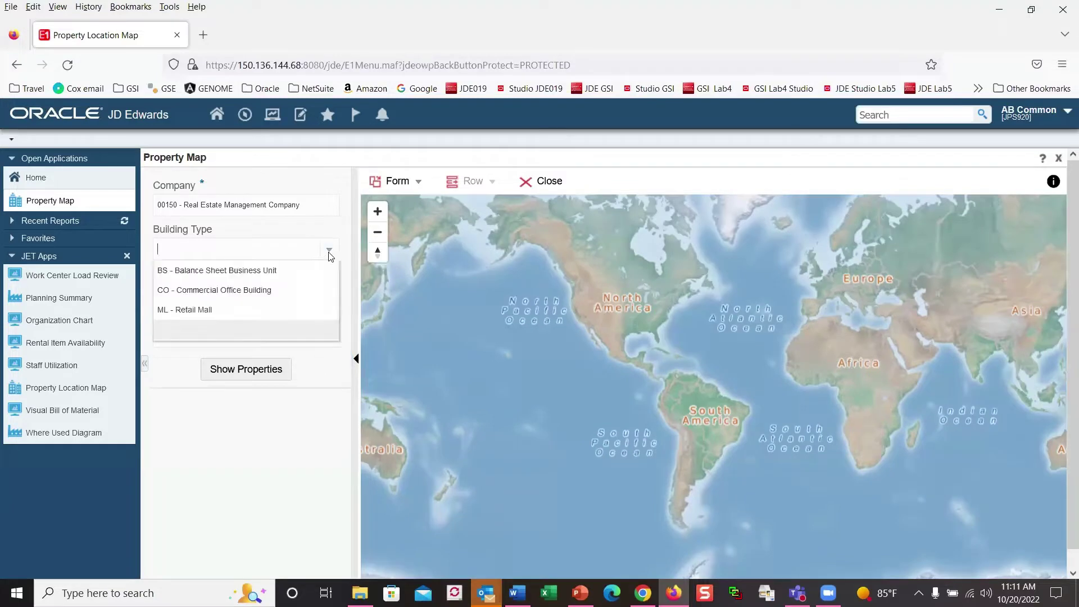
pyautogui.click(291, 299)
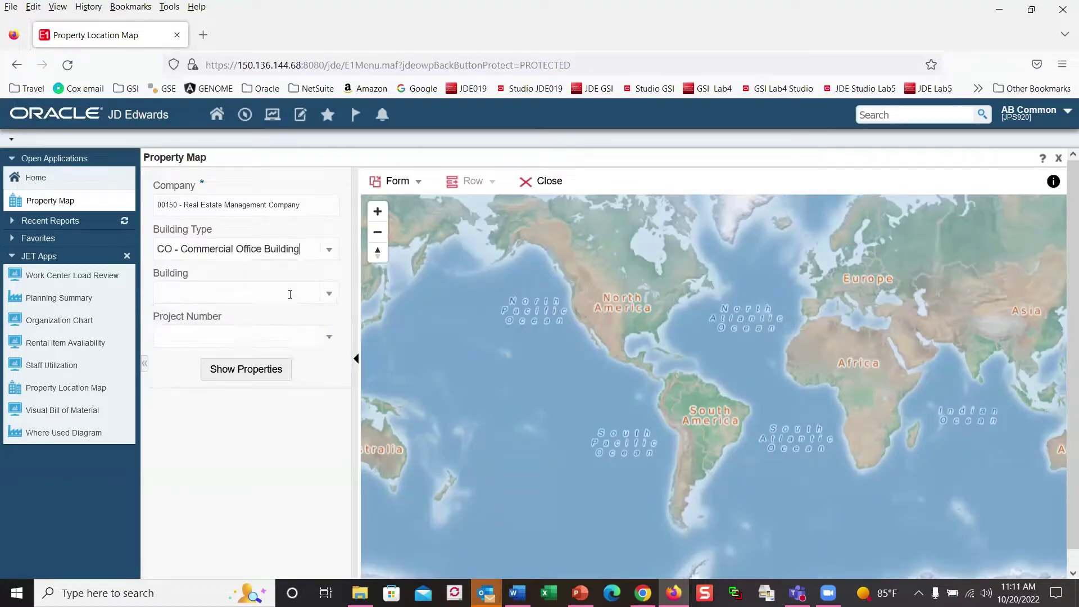
pyautogui.click(245, 371)
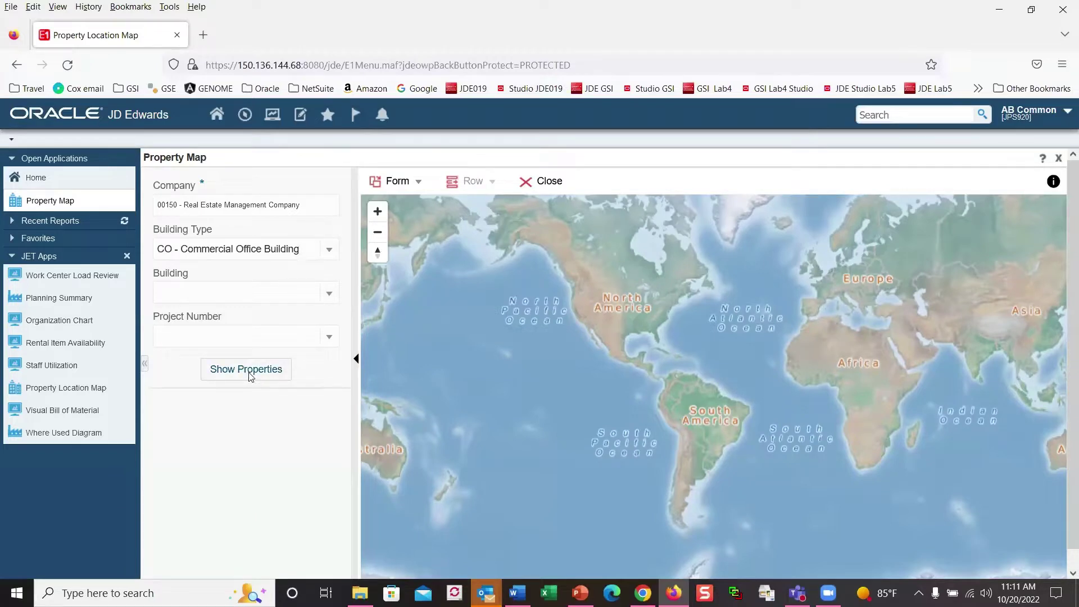
pyautogui.click(250, 376)
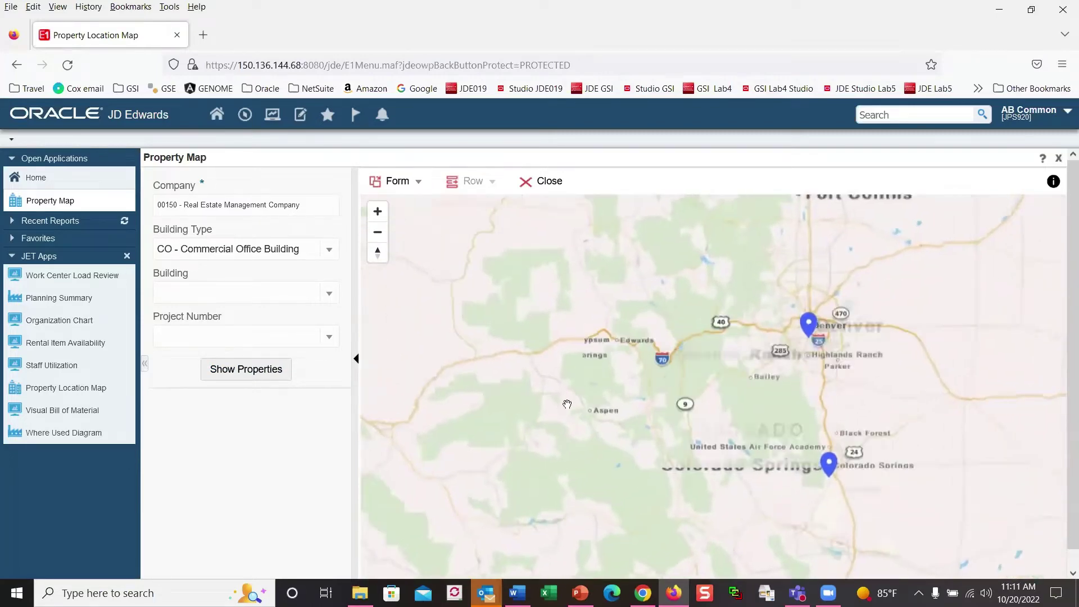
# Step: View the Stanford Office Building marker's details near Denver
pyautogui.click(808, 326)
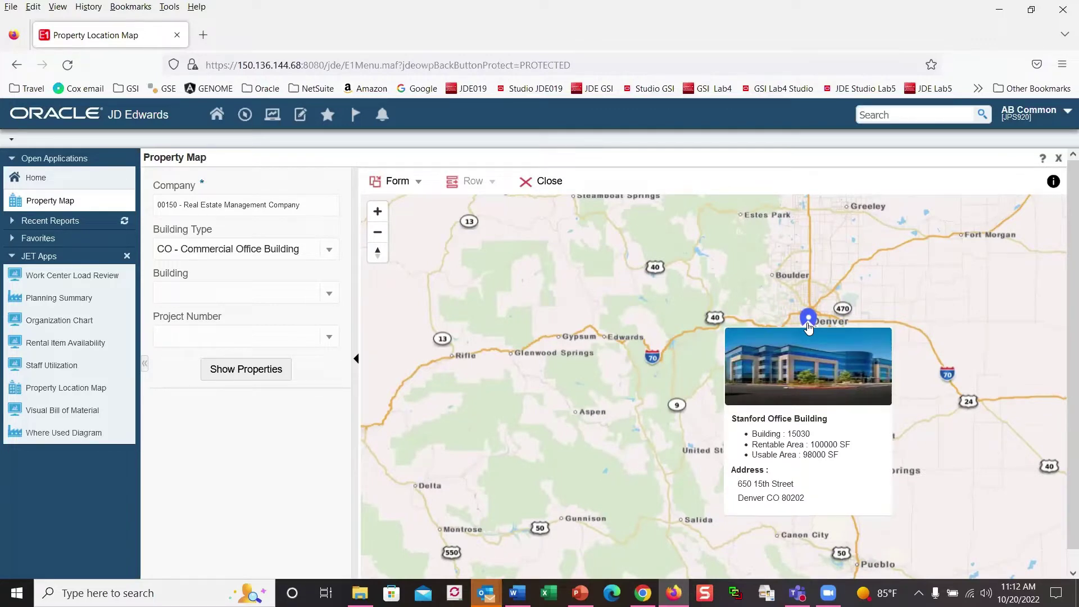
pyautogui.moveTo(827, 477)
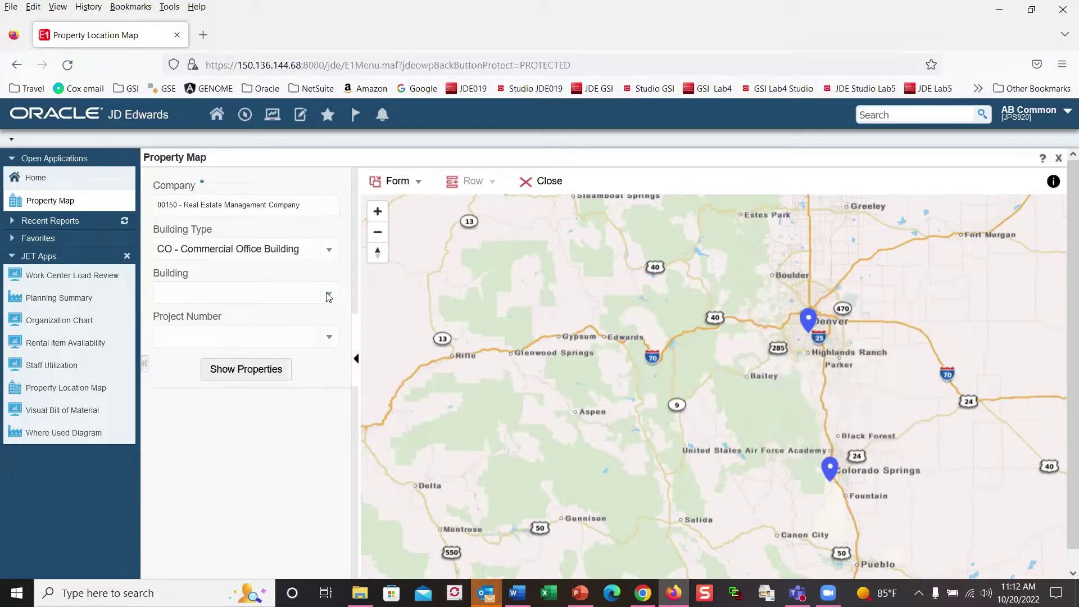
pyautogui.click(330, 251)
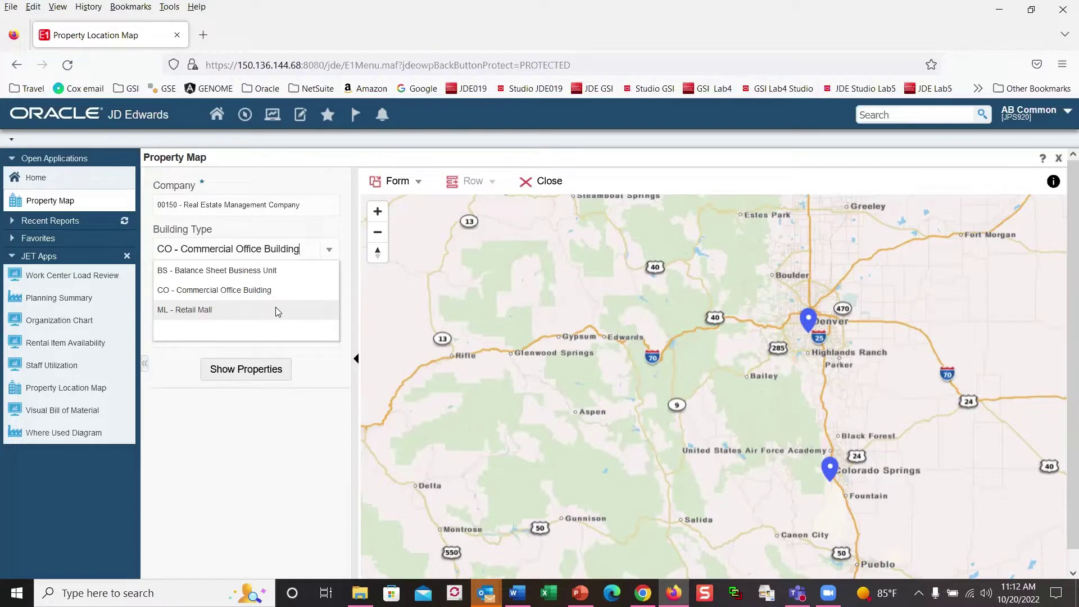
# Step: Switch Building Type to ML - Retail Mall, plot it, and view Airport Plaza East's details
pyautogui.click(275, 310)
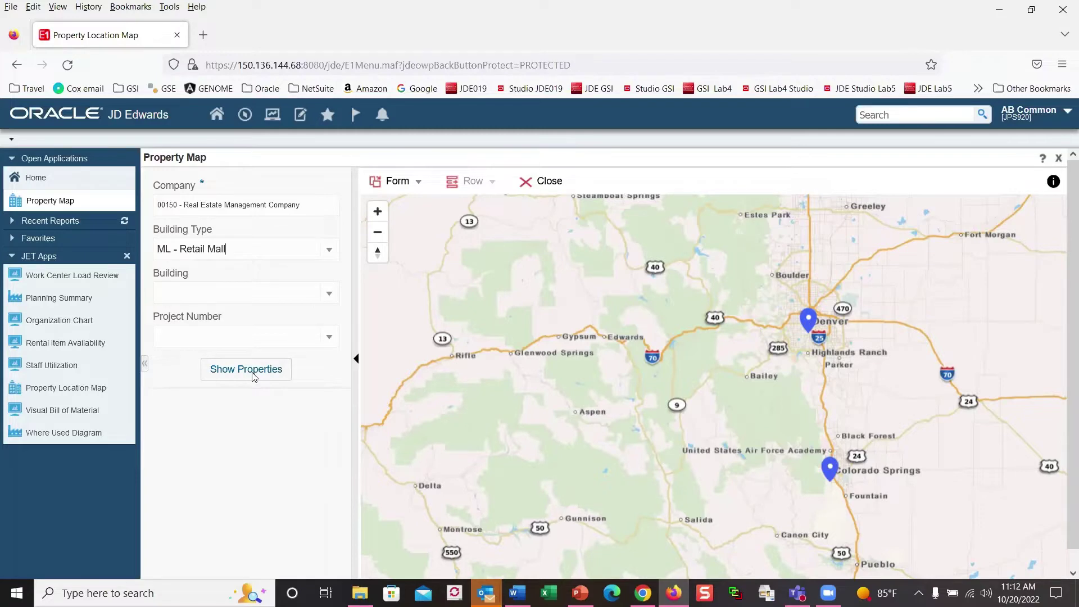
pyautogui.click(247, 369)
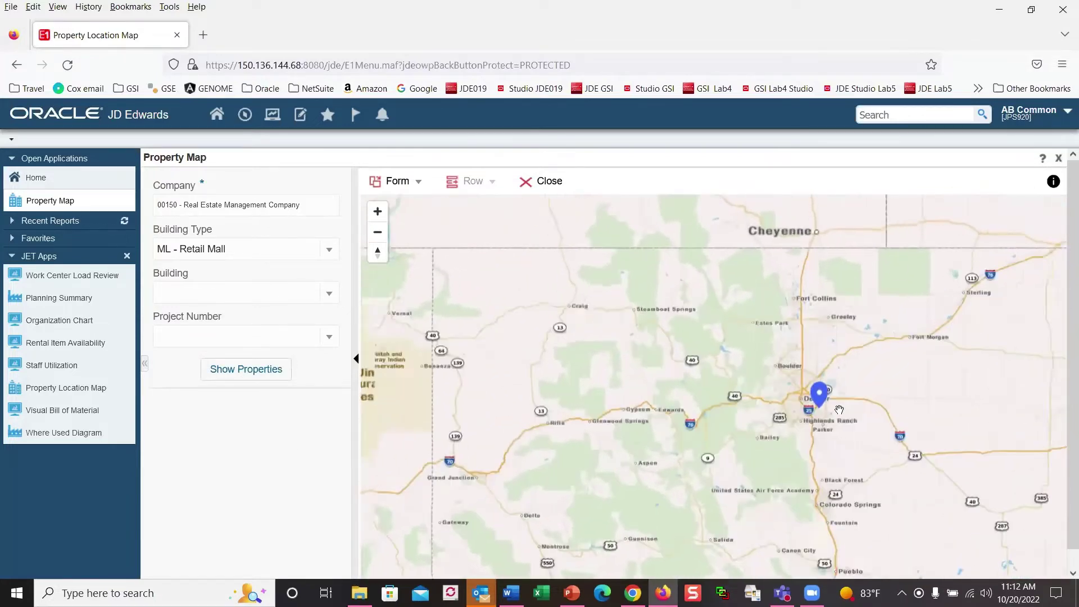
pyautogui.click(823, 401)
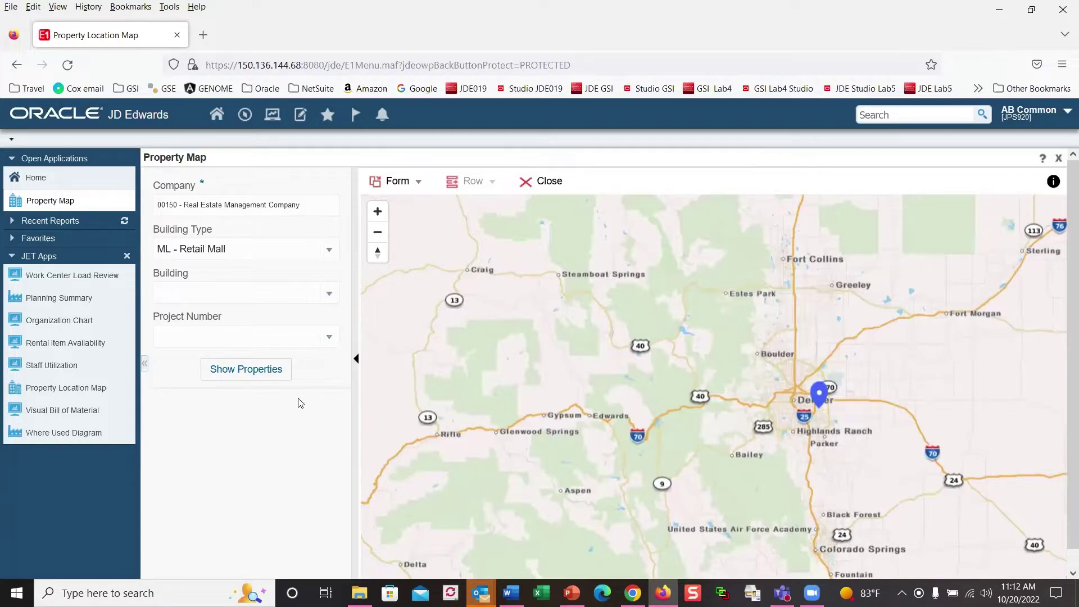
# Step: Browse the Building list without choosing one, then reopen Airport Plaza East's property details
pyautogui.click(330, 294)
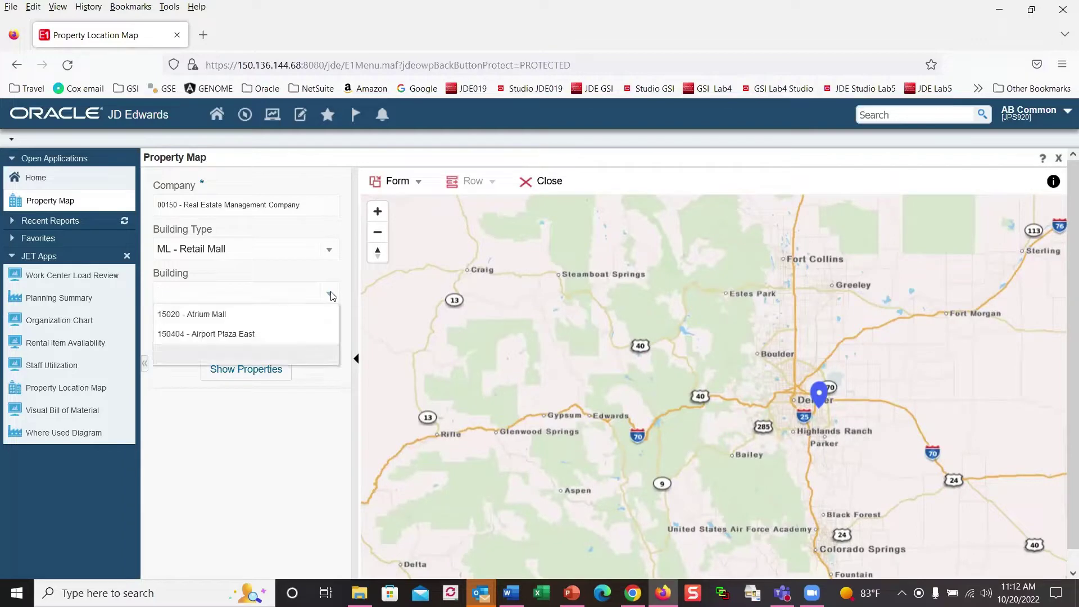
pyautogui.click(268, 419)
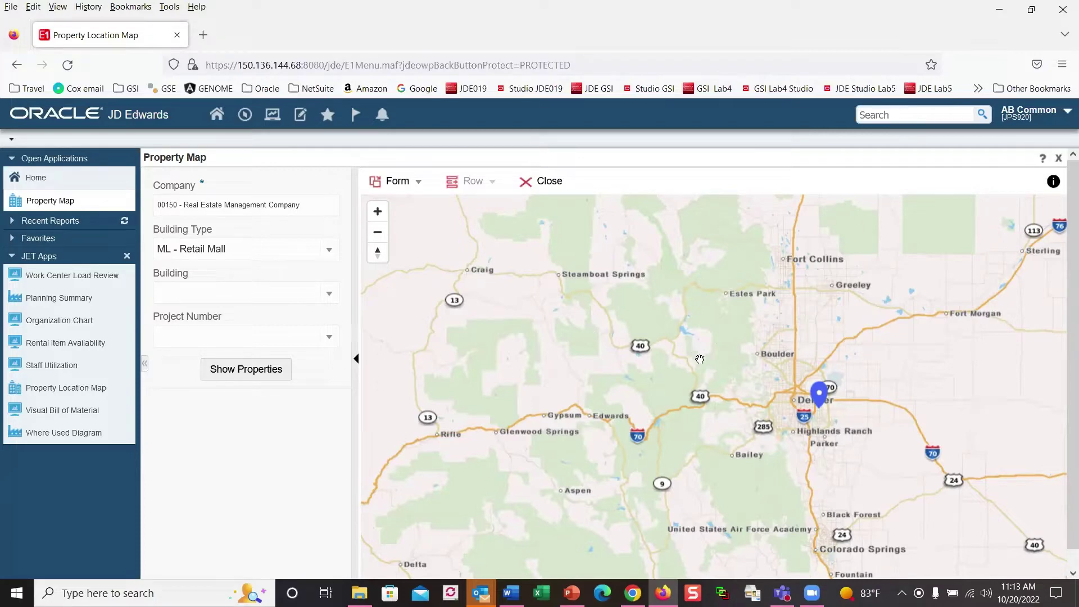
pyautogui.click(816, 401)
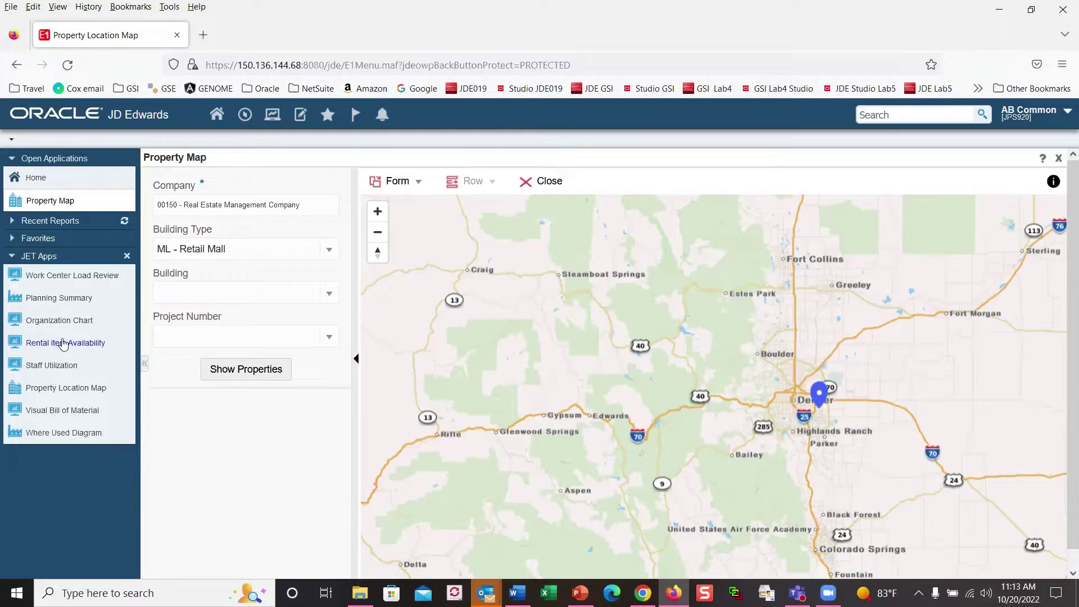
# Step: Close the Property Map and open the Organization Chart app
pyautogui.click(1059, 162)
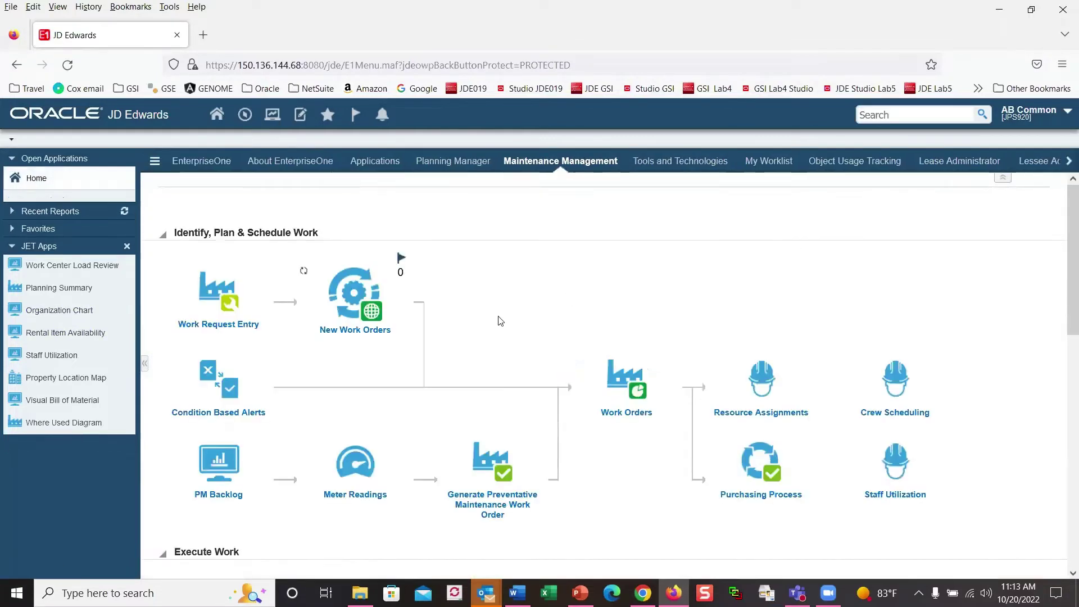
pyautogui.click(68, 302)
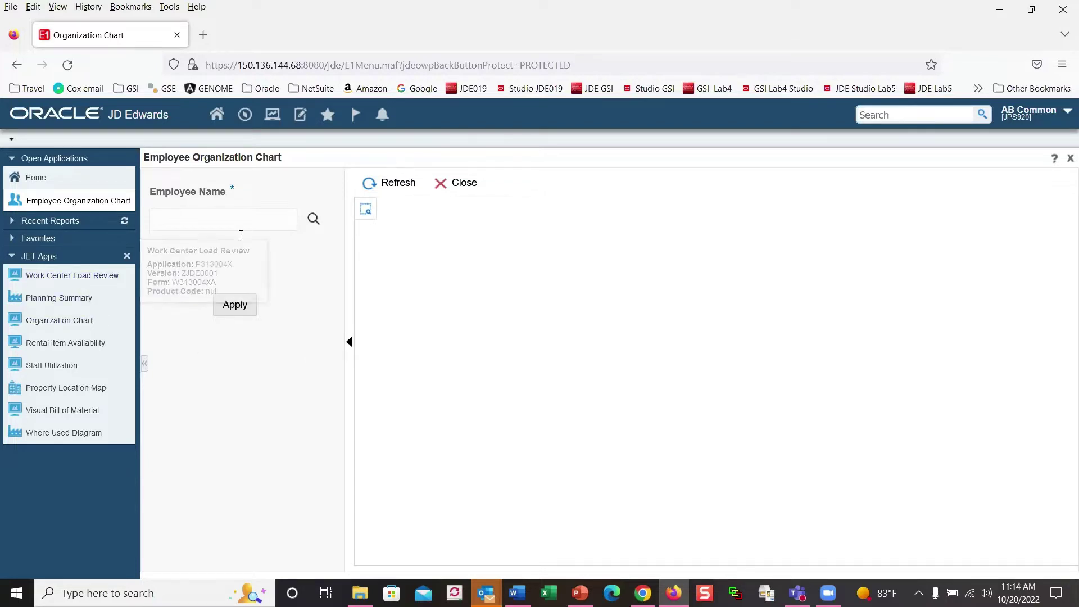
# Step: Search Employee ID 7500, select the result, and apply it to build the org chart
pyautogui.click(314, 220)
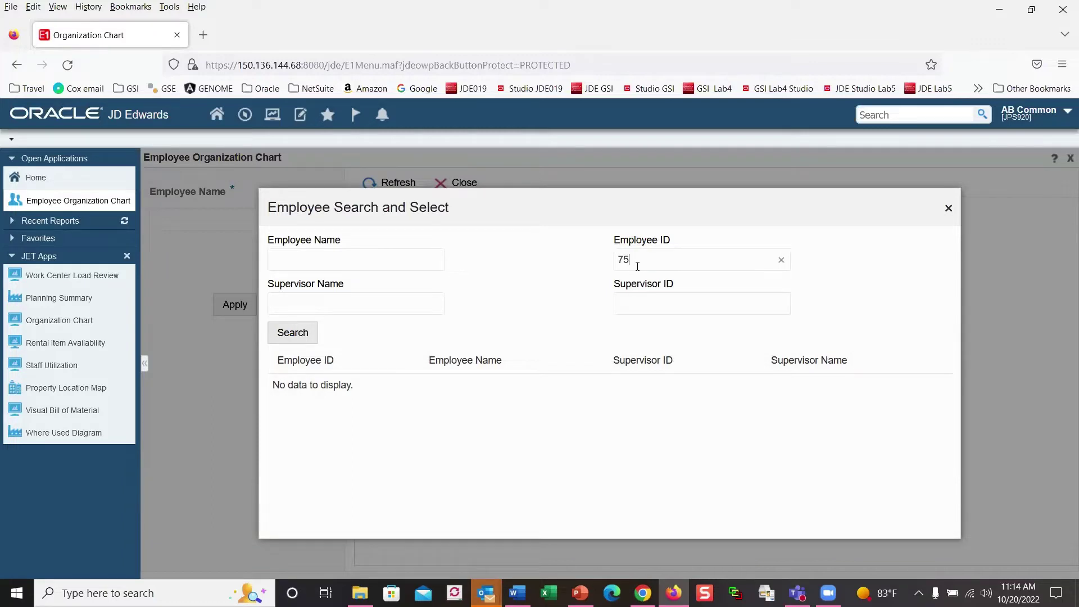
pyautogui.click(638, 266)
pyautogui.write('7500')
pyautogui.click(293, 336)
pyautogui.click(290, 390)
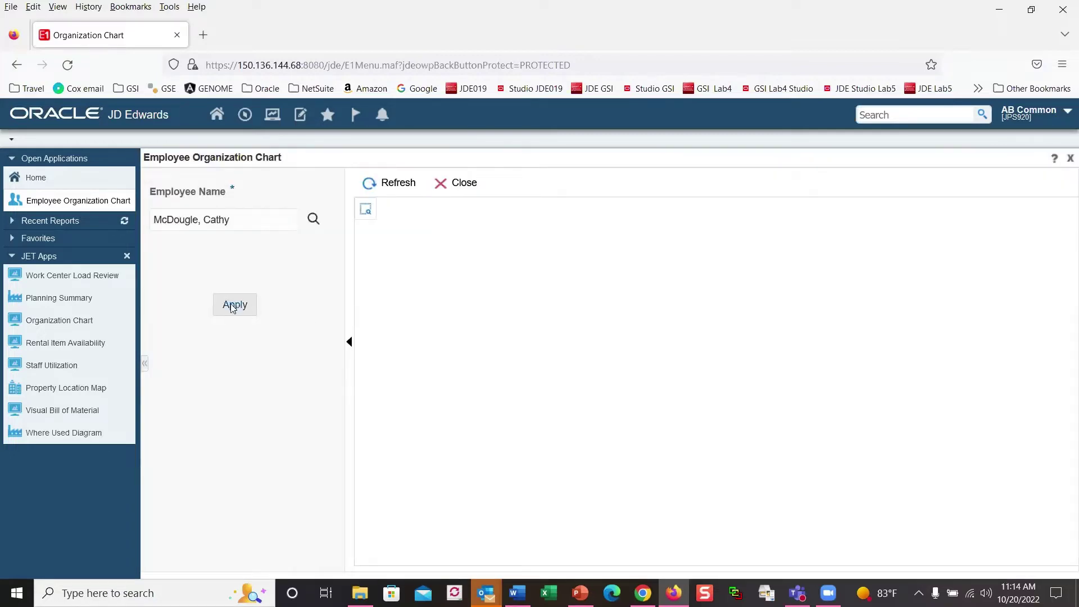
pyautogui.click(234, 306)
pyautogui.click(145, 366)
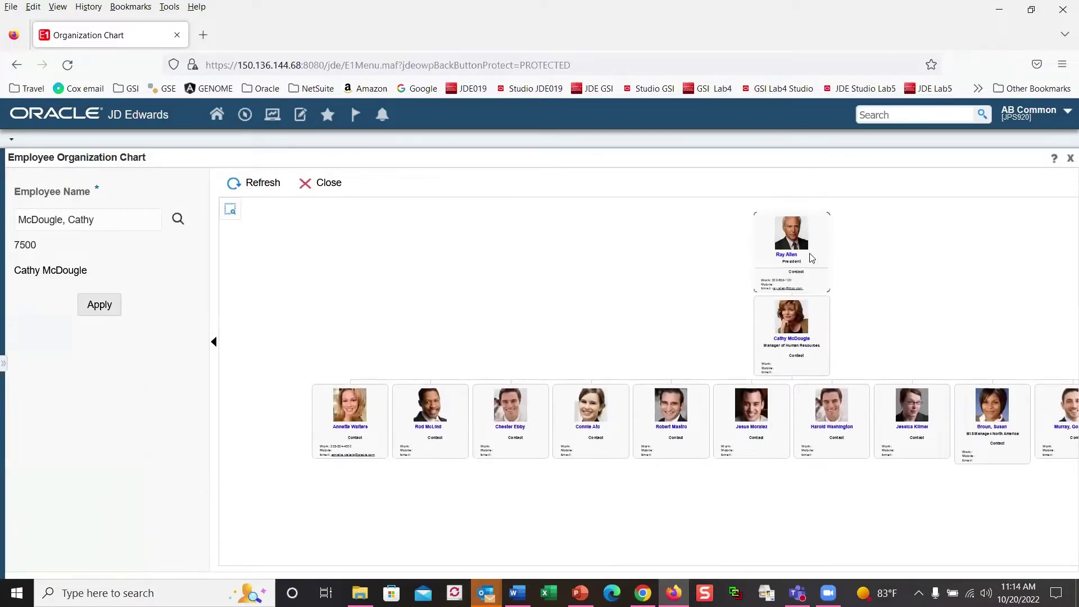
# Step: Page through the President's card sections: address, organization and contact details
pyautogui.moveTo(795, 253)
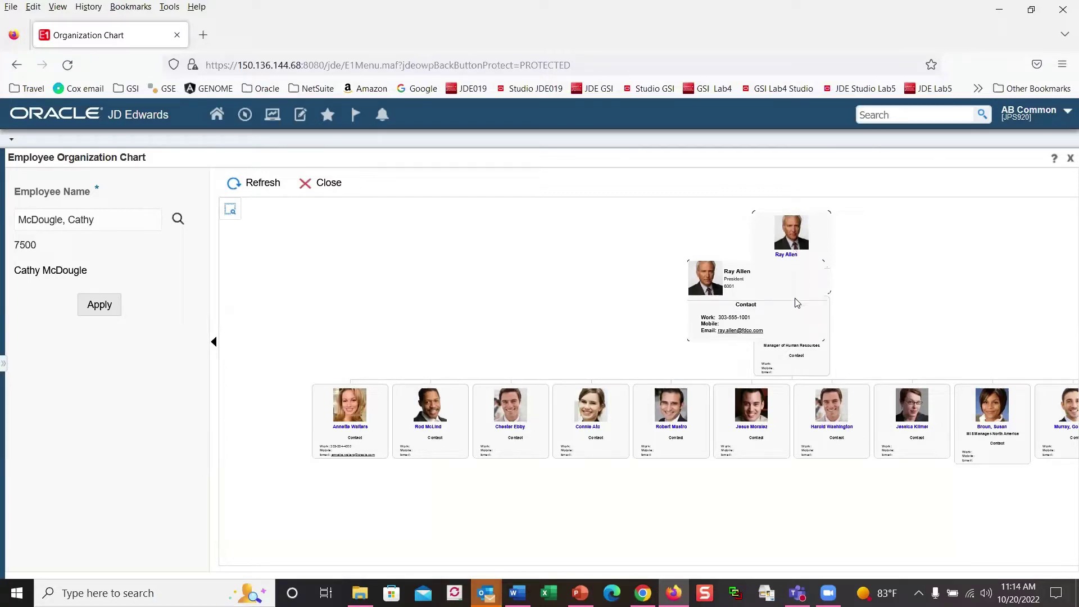
pyautogui.click(818, 323)
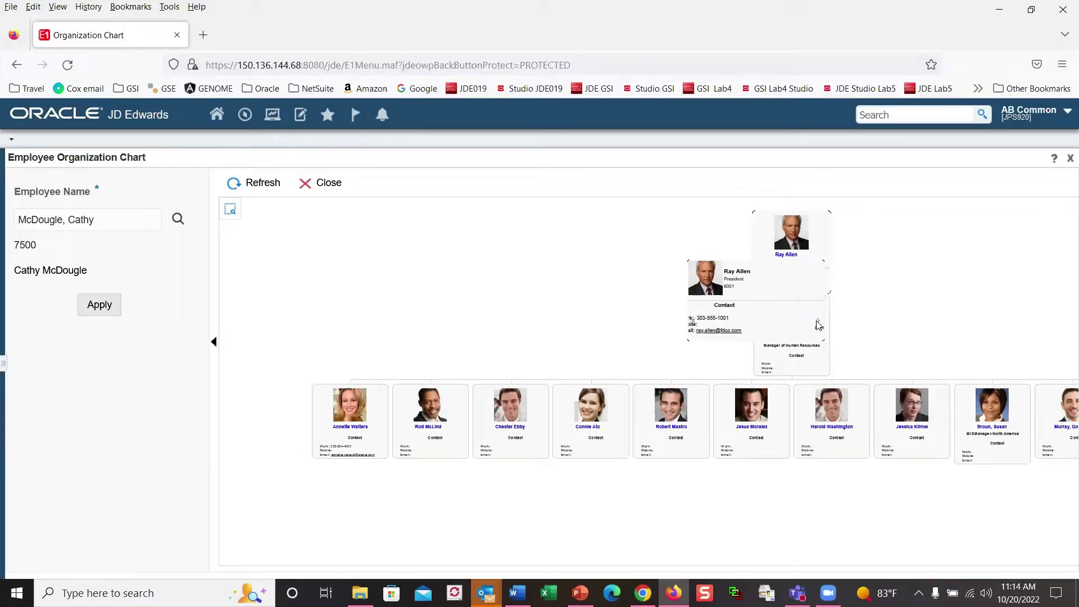
pyautogui.click(818, 323)
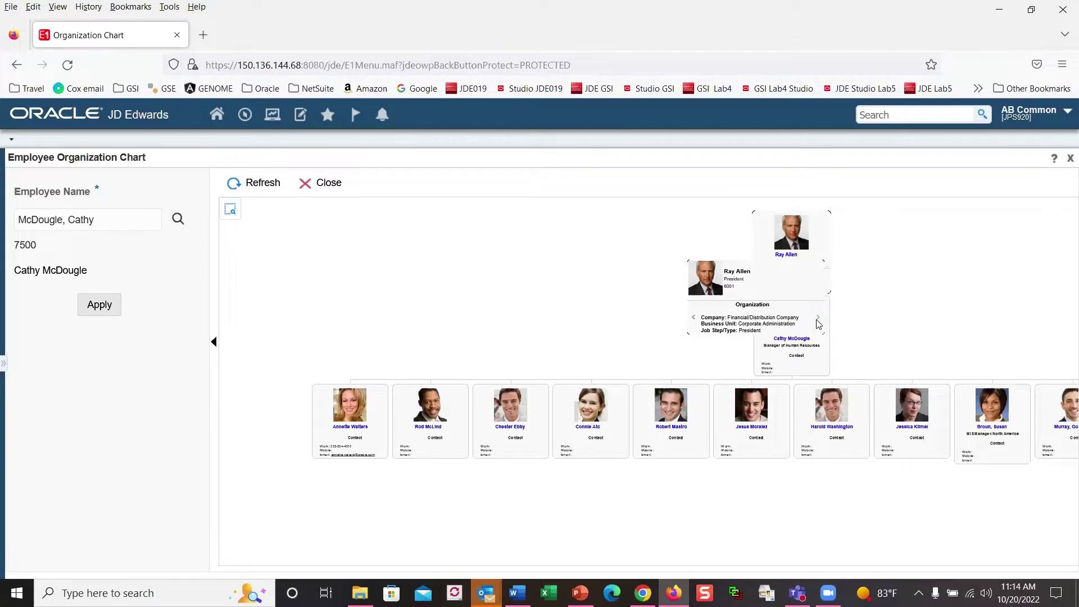
pyautogui.click(818, 323)
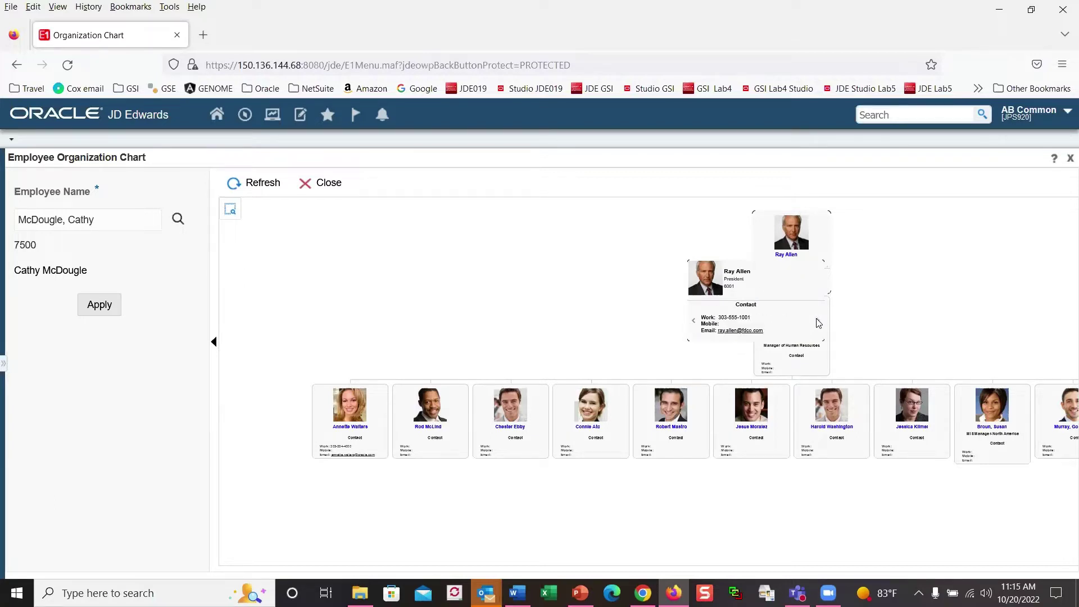
pyautogui.click(818, 322)
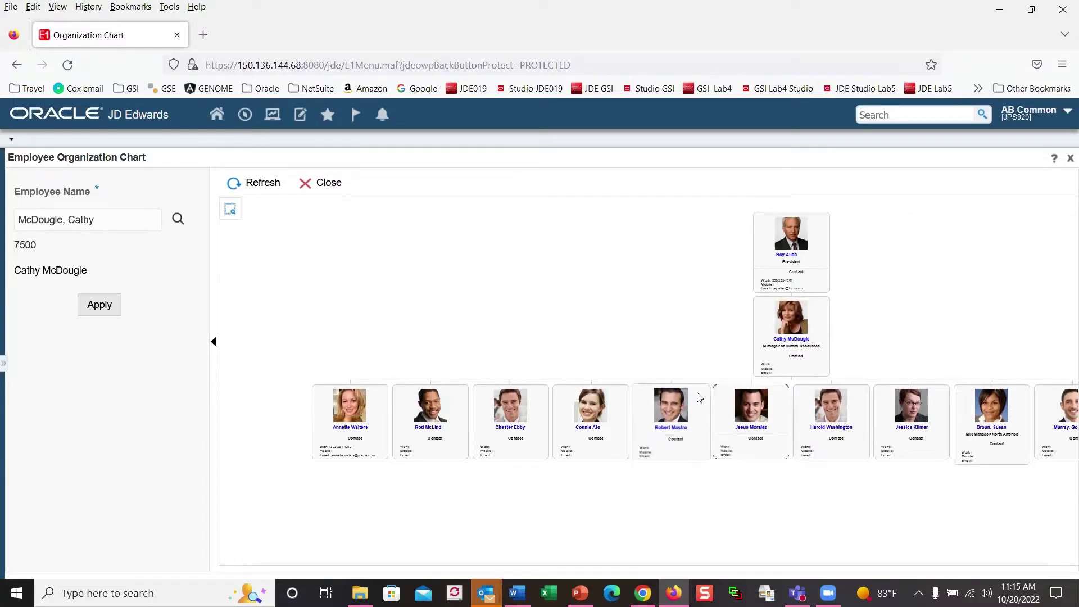
pyautogui.moveTo(686, 414)
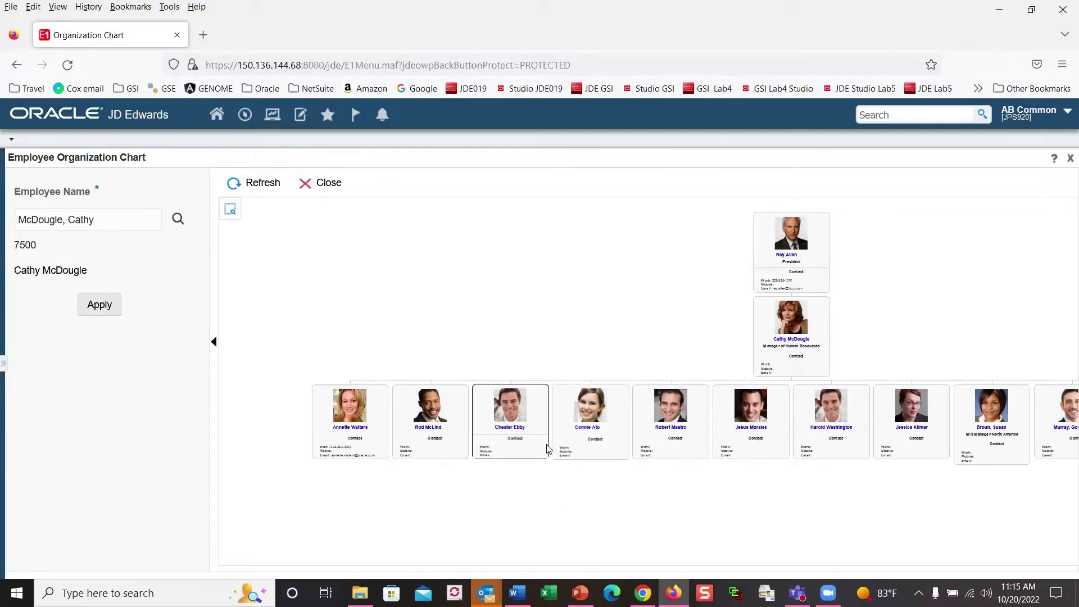
# Step: Redraw the org chart centred on one of the direct reports
pyautogui.click(439, 420)
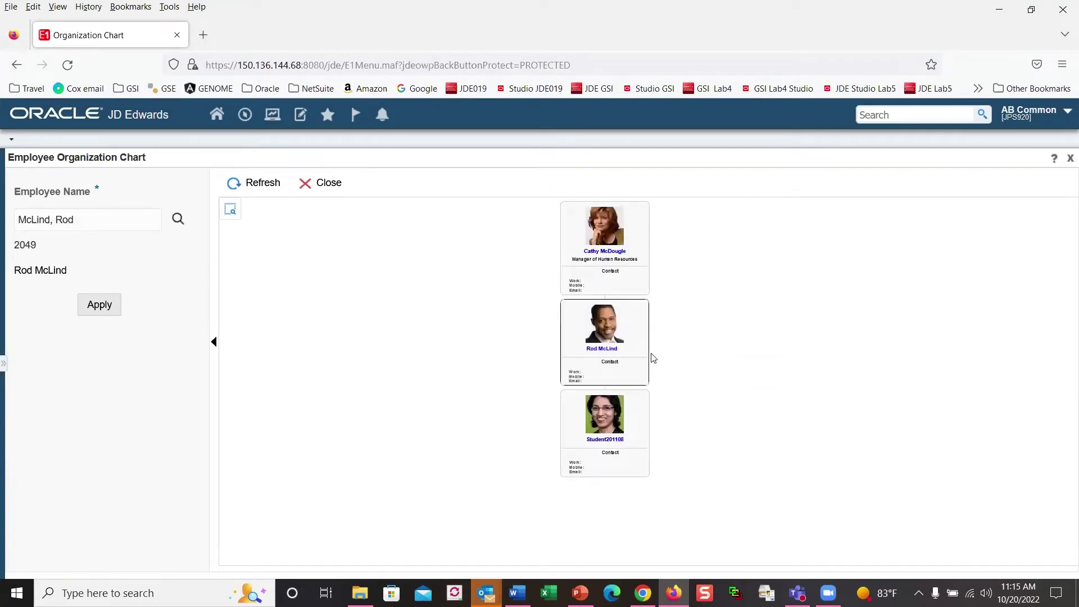
pyautogui.moveTo(603, 271)
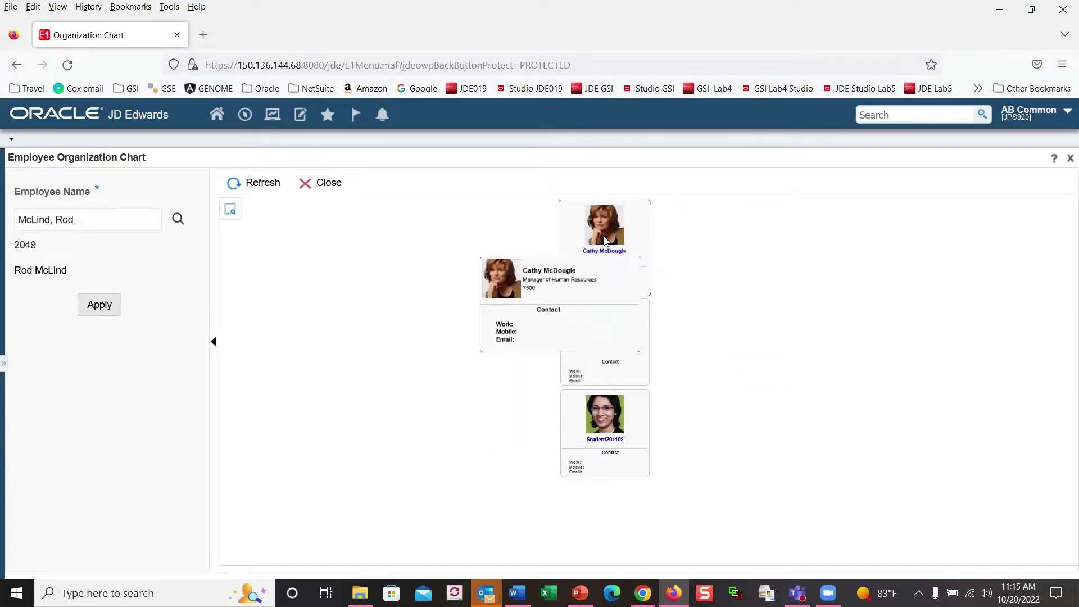
pyautogui.moveTo(613, 430)
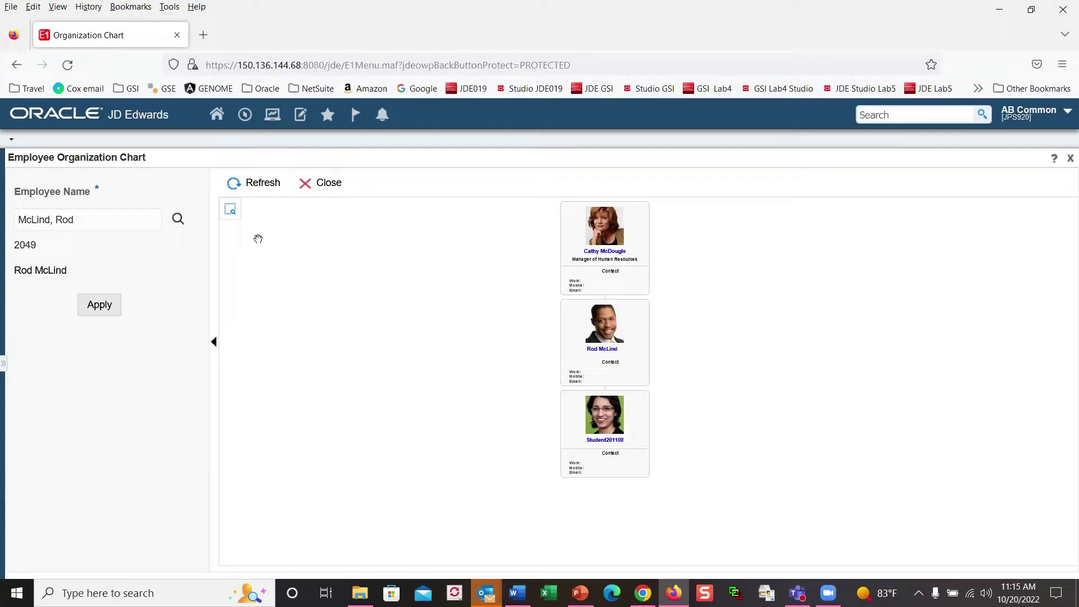
# Step: Zoom the chart in slightly via the Control Panel, then close the Organization Chart
pyautogui.click(231, 212)
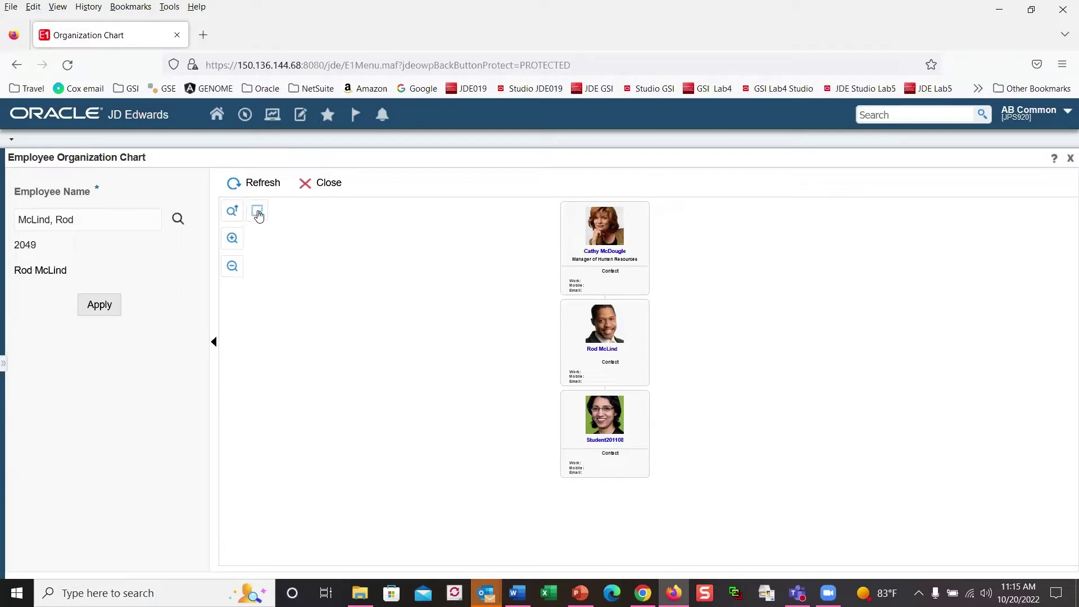
pyautogui.click(231, 241)
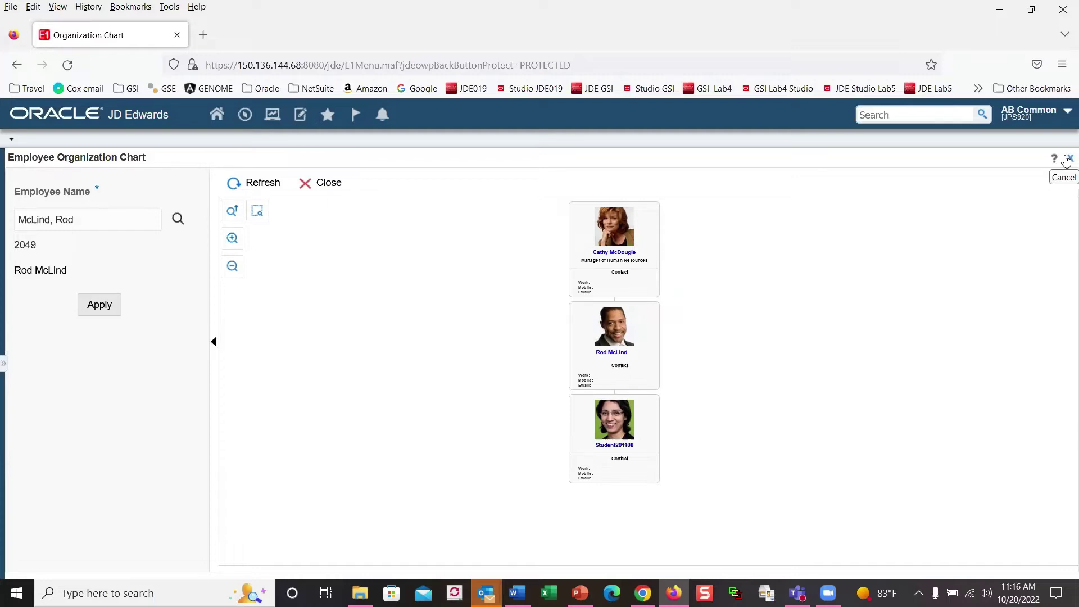
pyautogui.click(1068, 160)
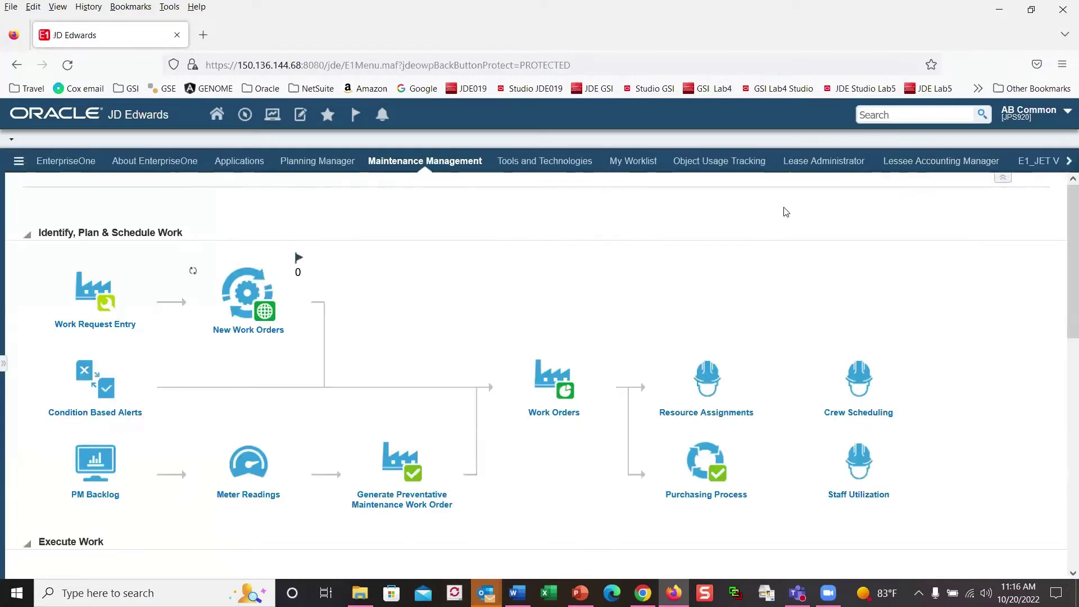
pyautogui.click(3, 363)
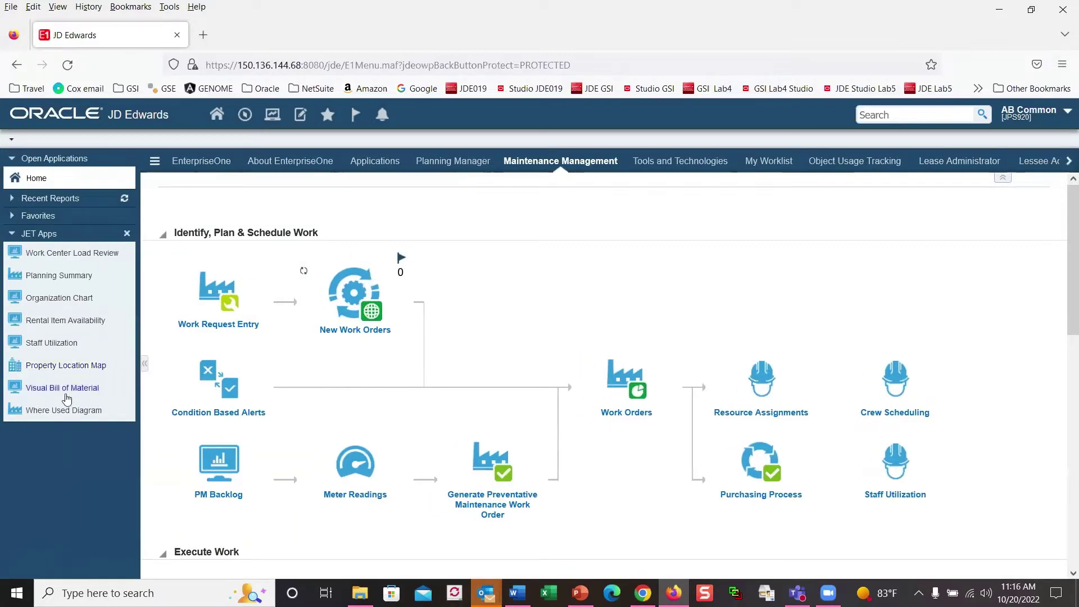
# Step: Open Planning Summary from JET Apps, then return to the Maintenance Management home page
pyautogui.click(61, 277)
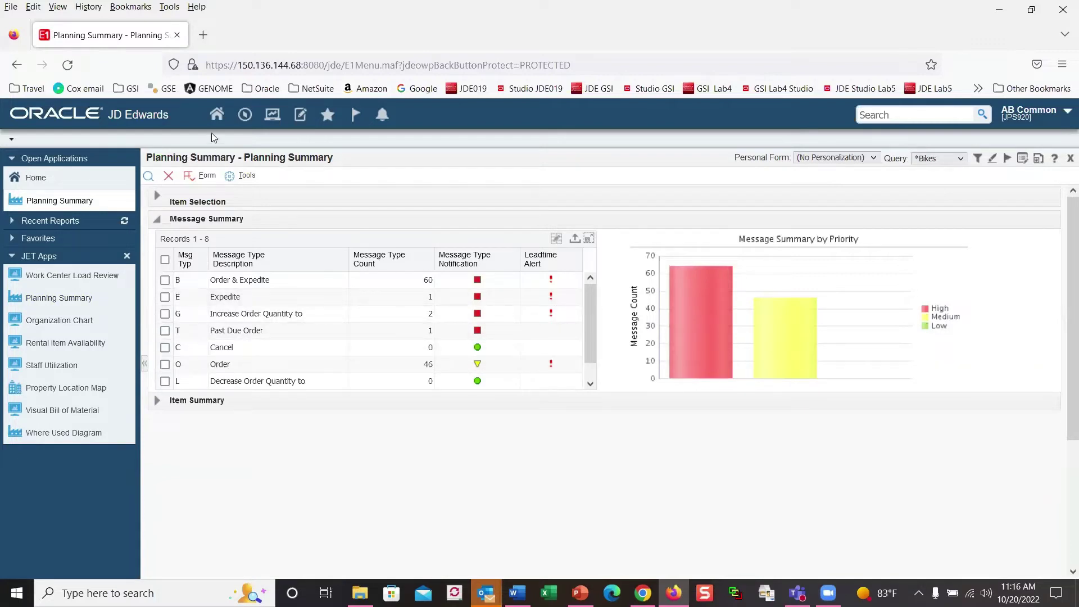
pyautogui.click(217, 115)
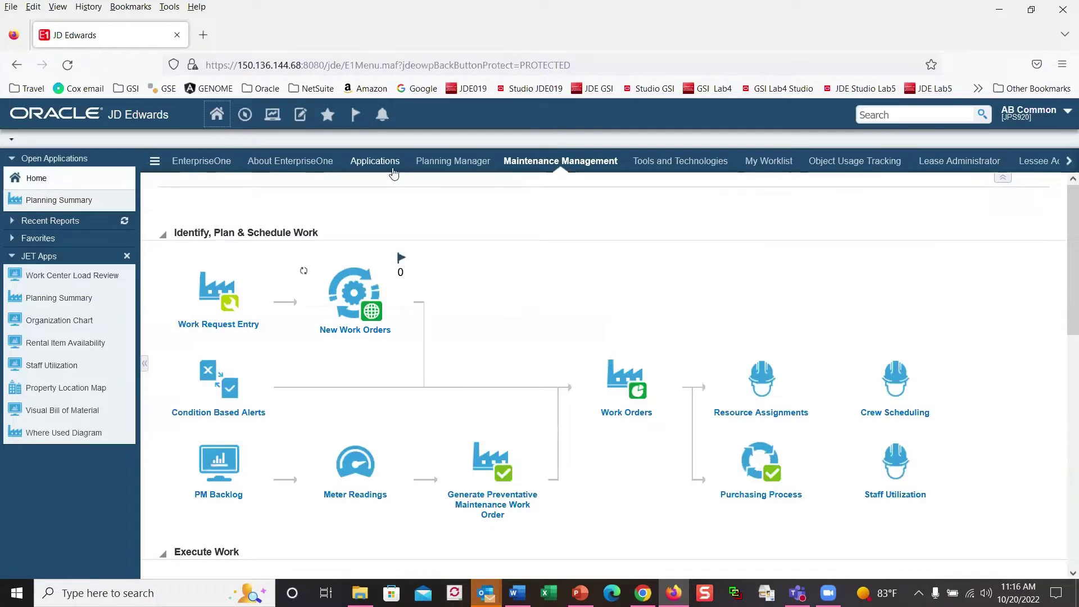
# Step: On Planning Manager, hide the applications list and alerts panel to widen Planning Summary
pyautogui.click(453, 162)
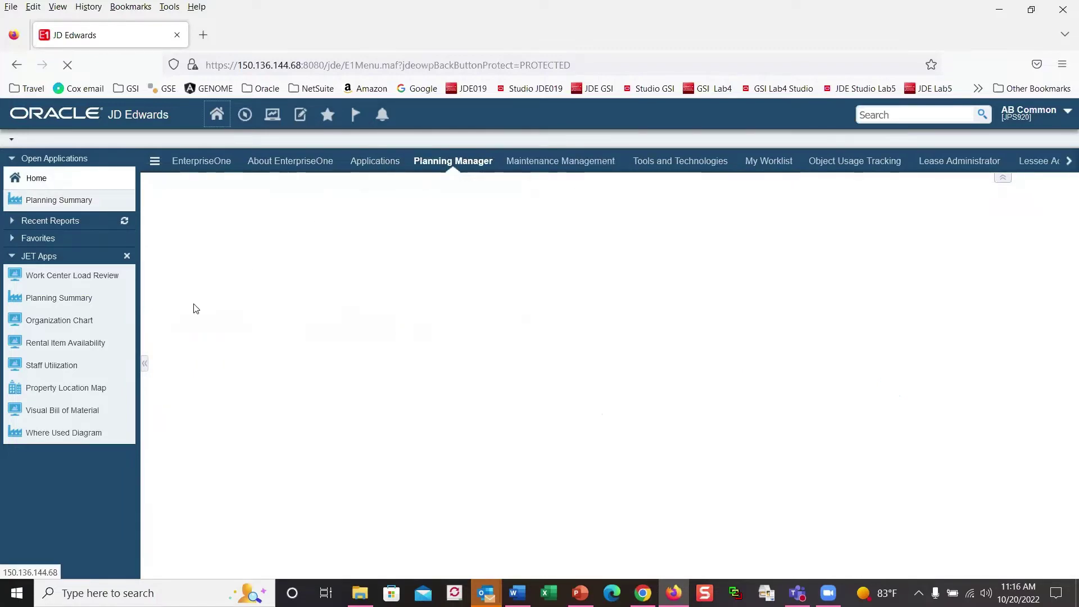
pyautogui.click(143, 366)
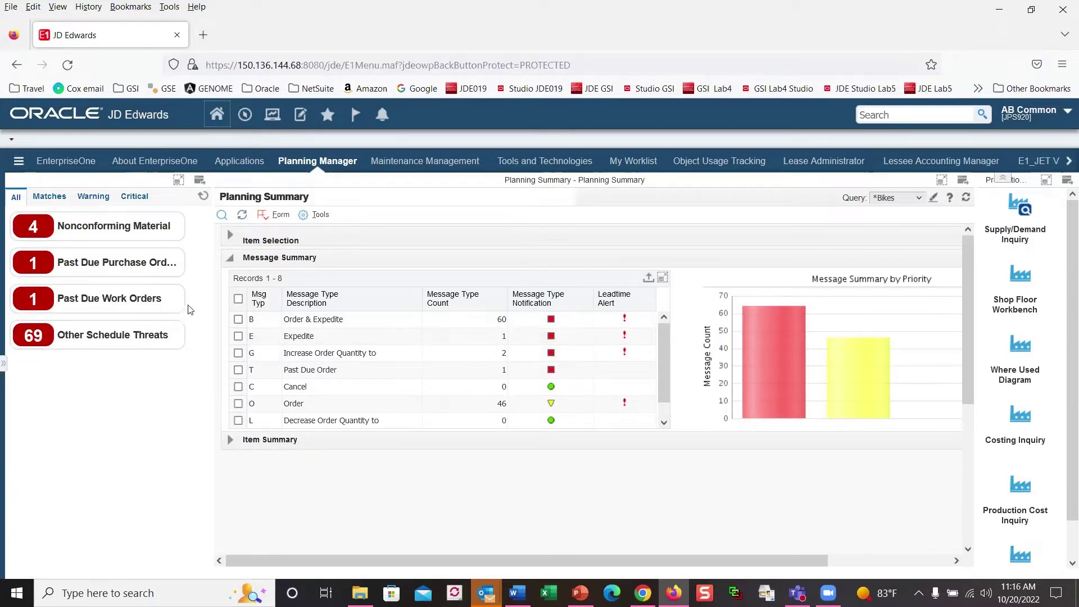
pyautogui.moveTo(150, 276)
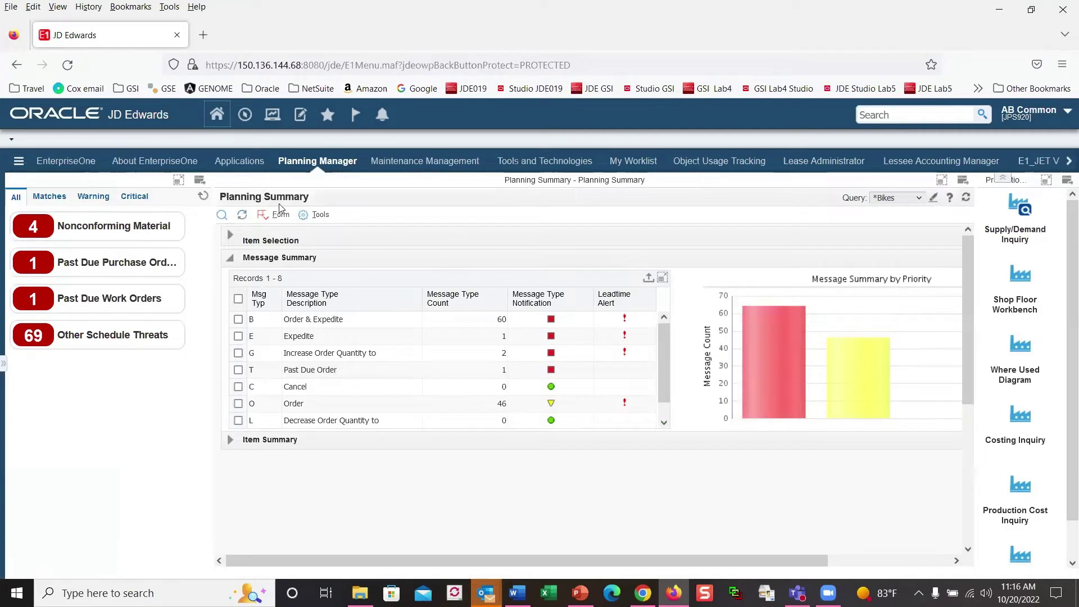
pyautogui.click(200, 184)
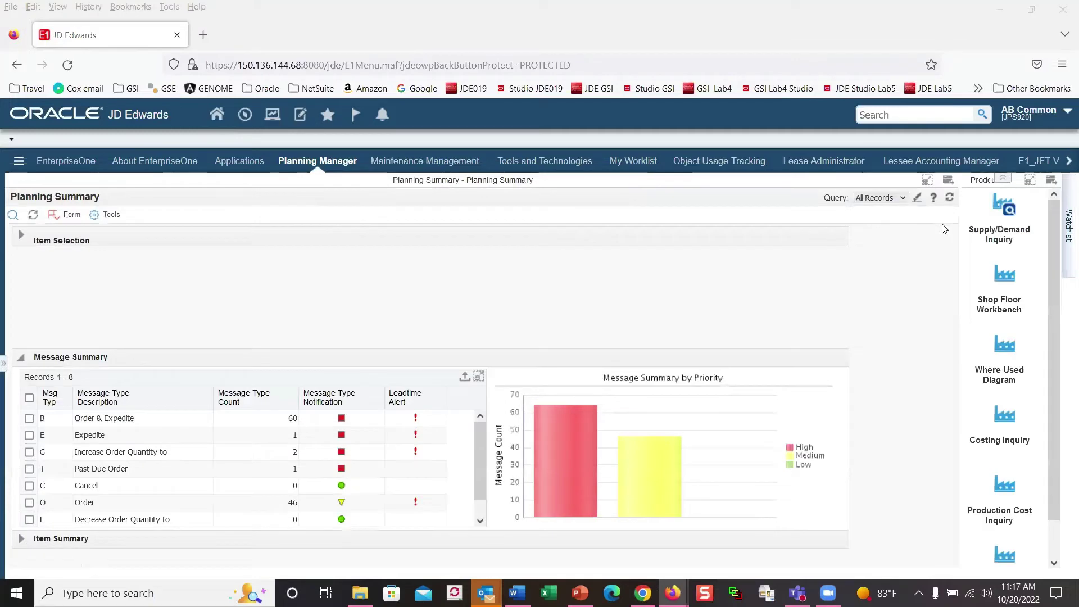
# Step: Hide the Production Manager panel and filter Item Summary to the 64 high-priority messages
pyautogui.click(1052, 181)
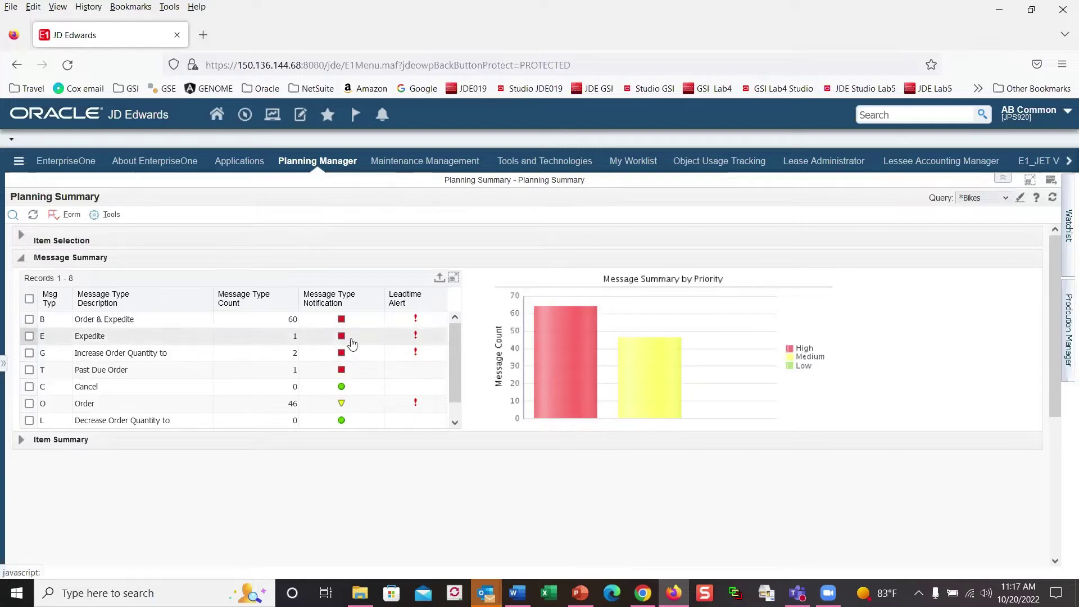
pyautogui.moveTo(561, 367)
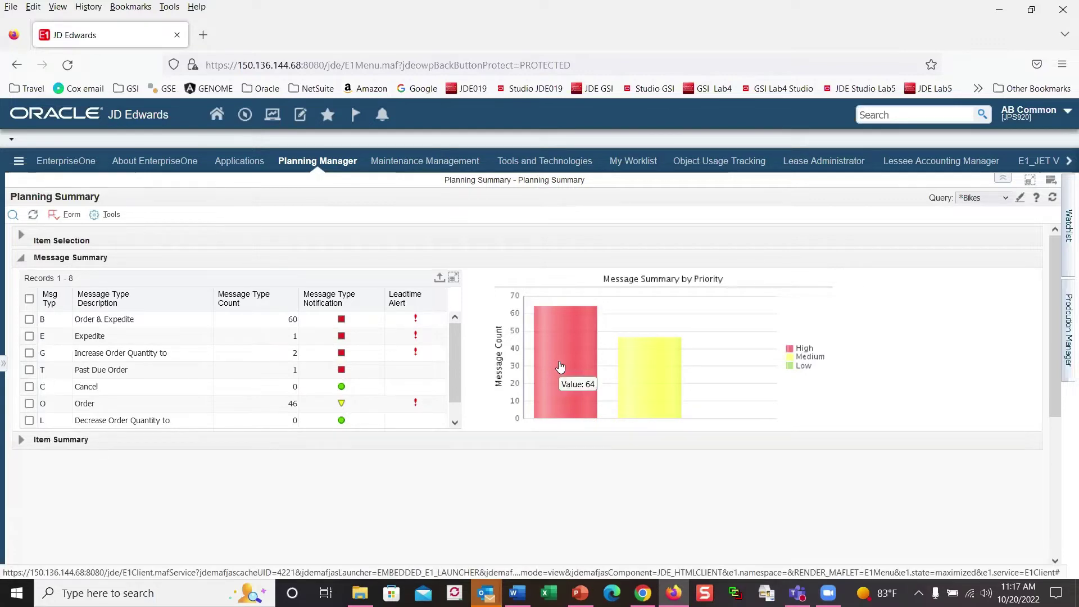
pyautogui.click(561, 367)
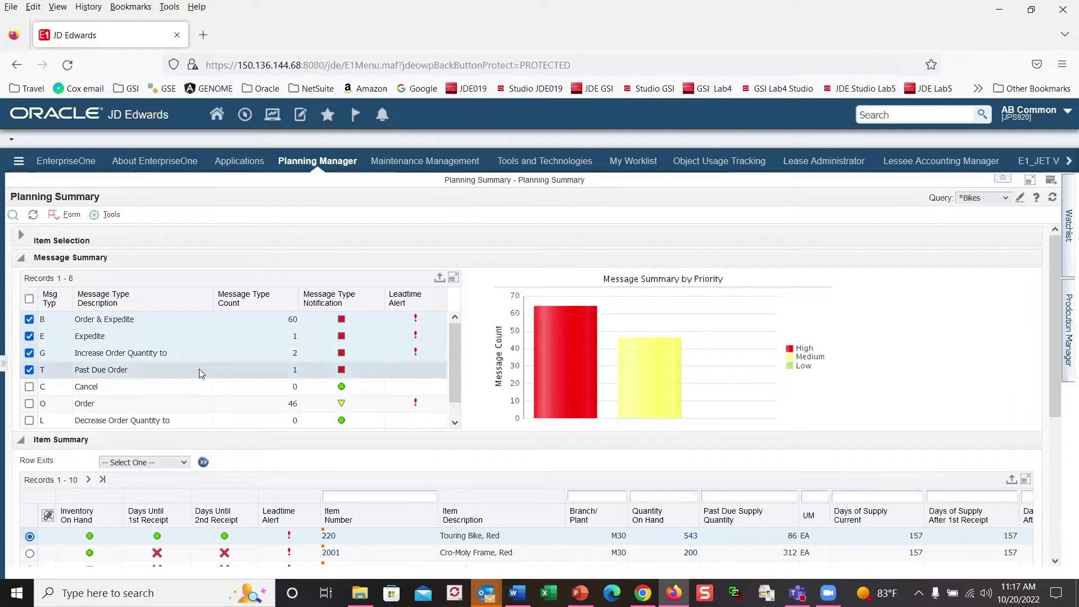
# Step: Filter Item Summary to the medium-priority Order messages
pyautogui.click(646, 381)
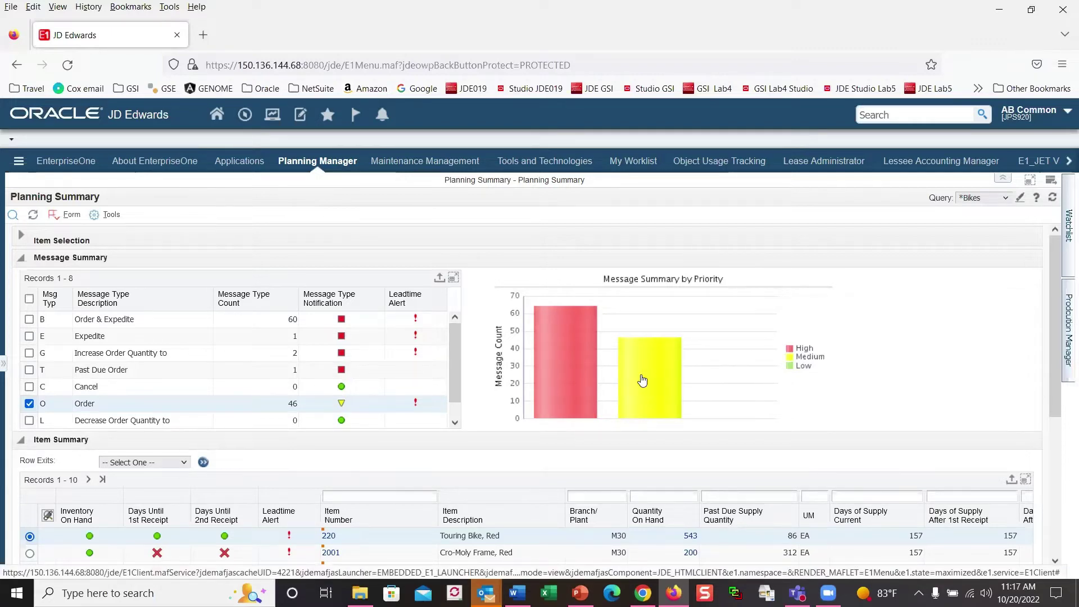
pyautogui.scroll(-3, 573, 388)
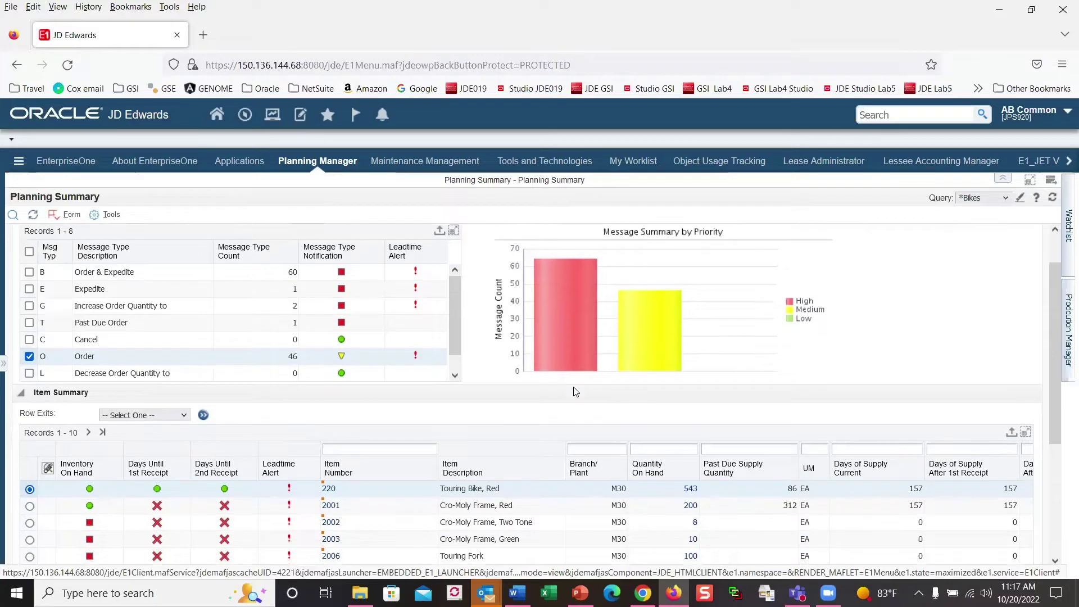
pyautogui.scroll(2, 569, 378)
pyautogui.scroll(1, 568, 378)
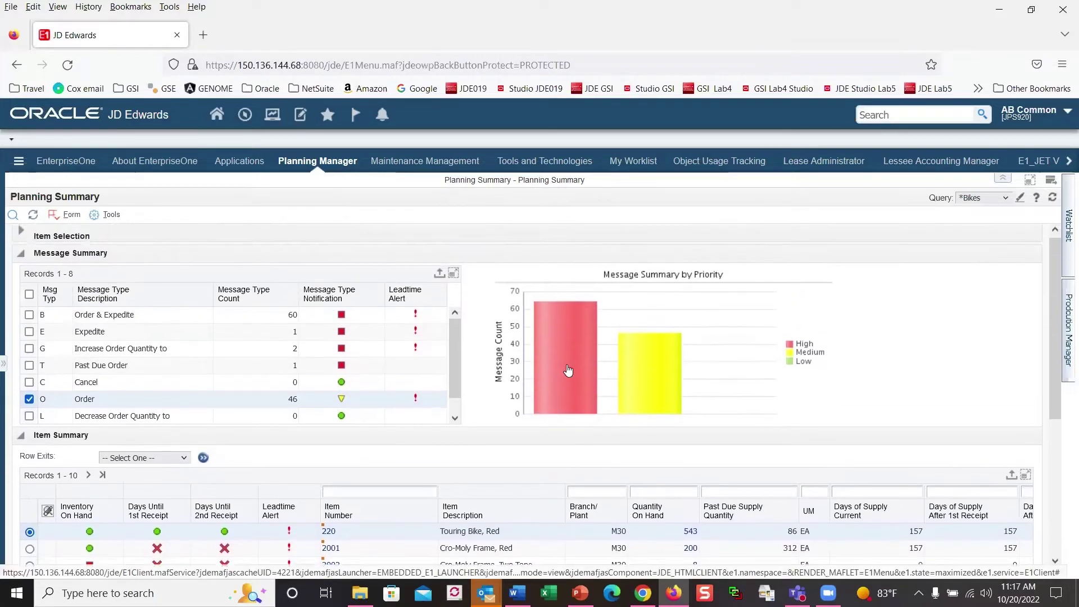
# Step: Return to high-priority items and scroll down to the 10-row Item Summary grid
pyautogui.moveTo(560, 366)
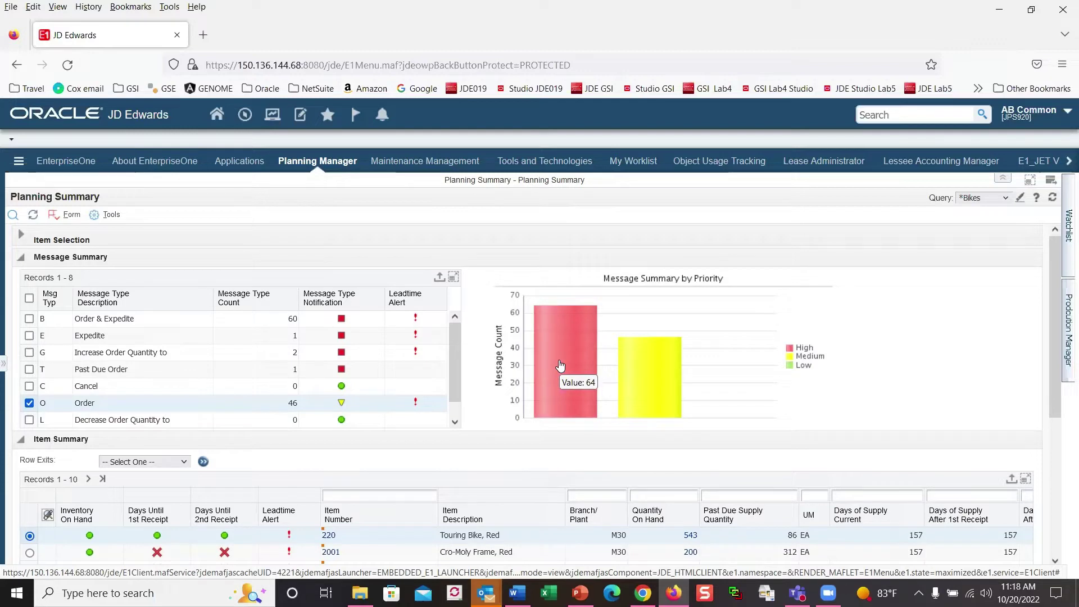
pyautogui.click(560, 366)
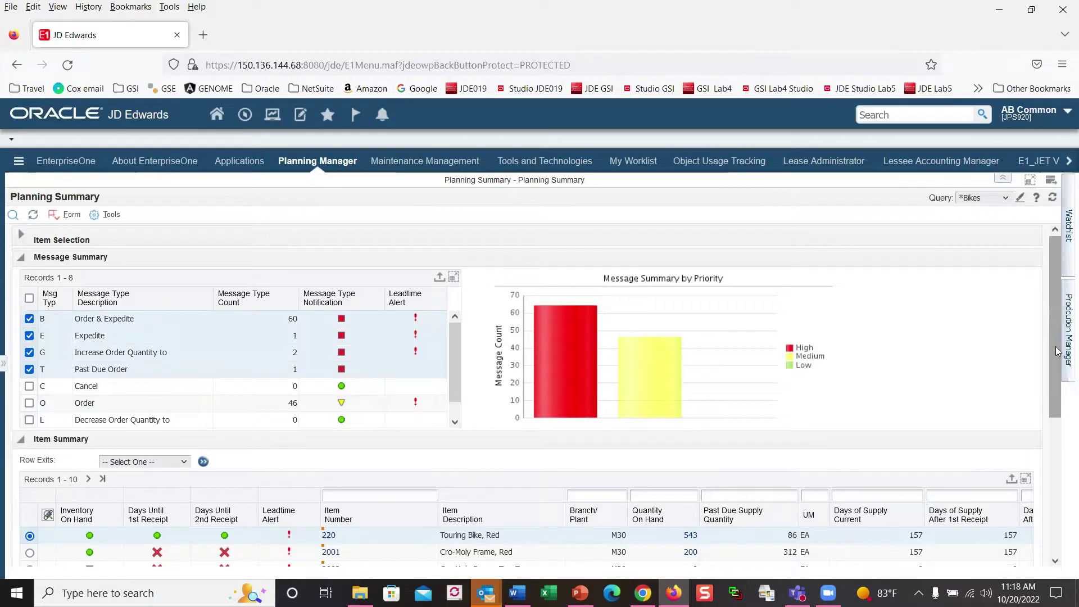
pyautogui.moveTo(1055, 348); pyautogui.dragTo(1016, 453)
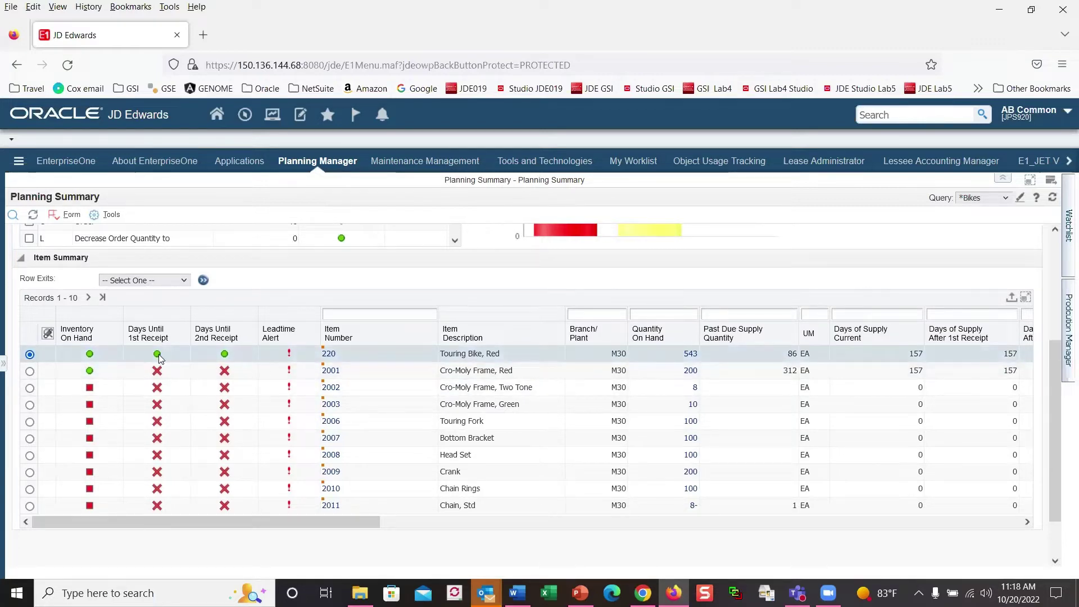
pyautogui.moveTo(159, 358)
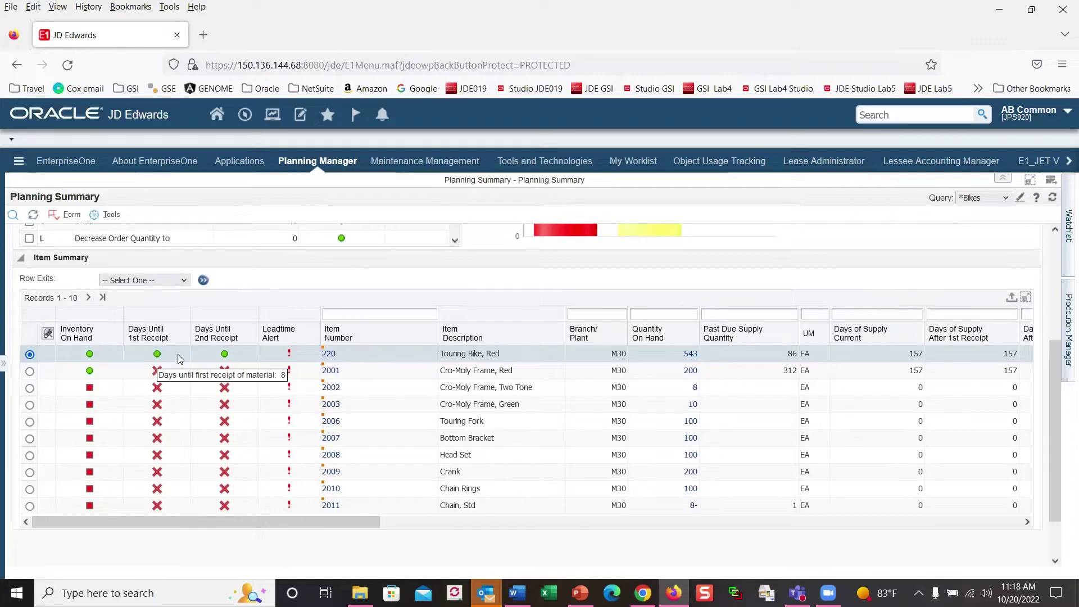
pyautogui.moveTo(225, 357)
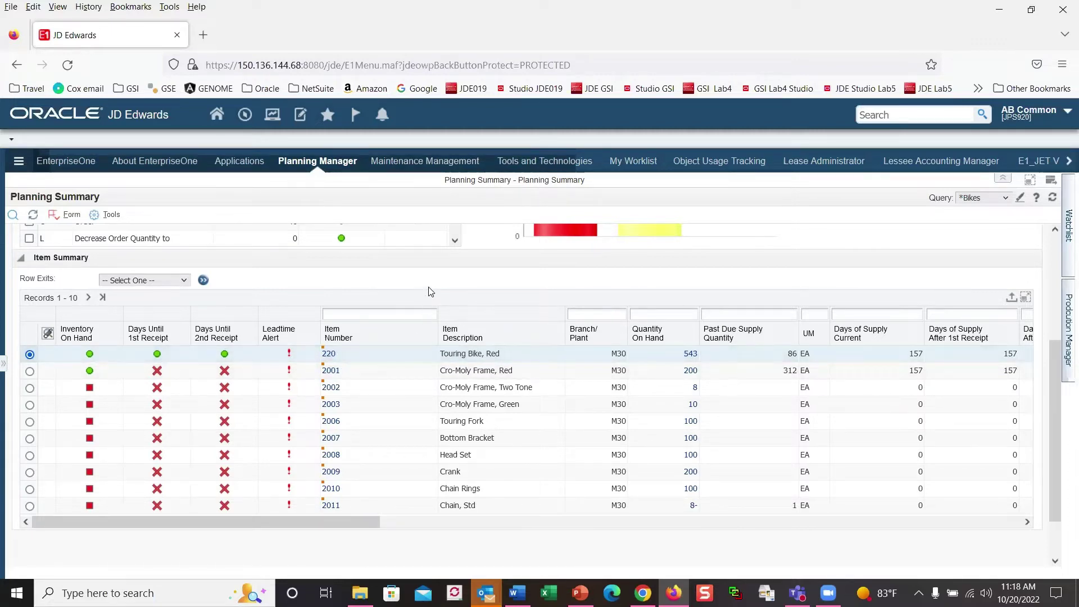
pyautogui.scroll(2, 431, 291)
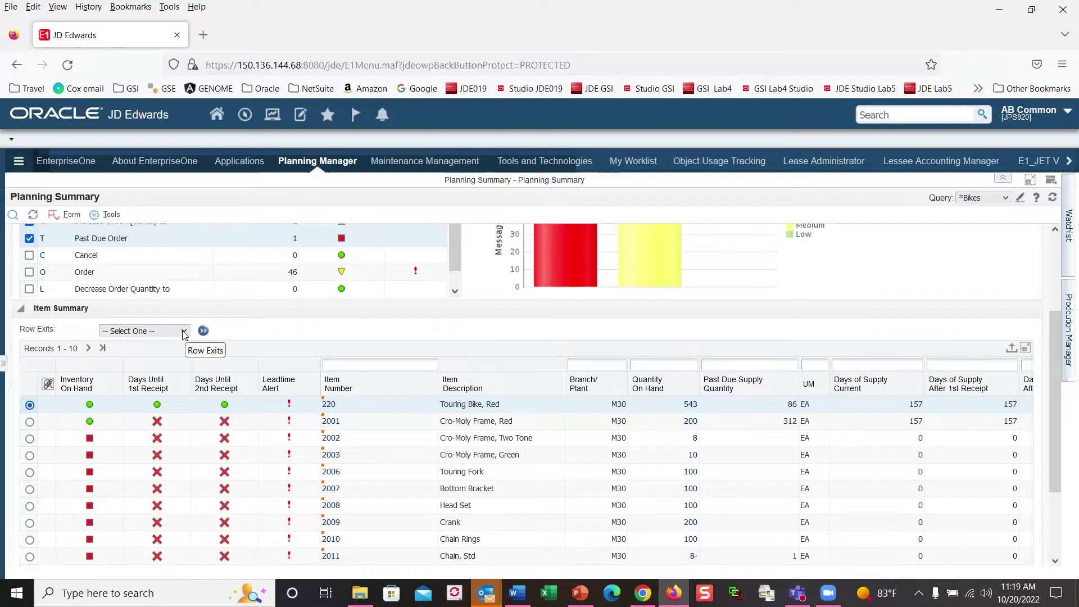
pyautogui.click(184, 332)
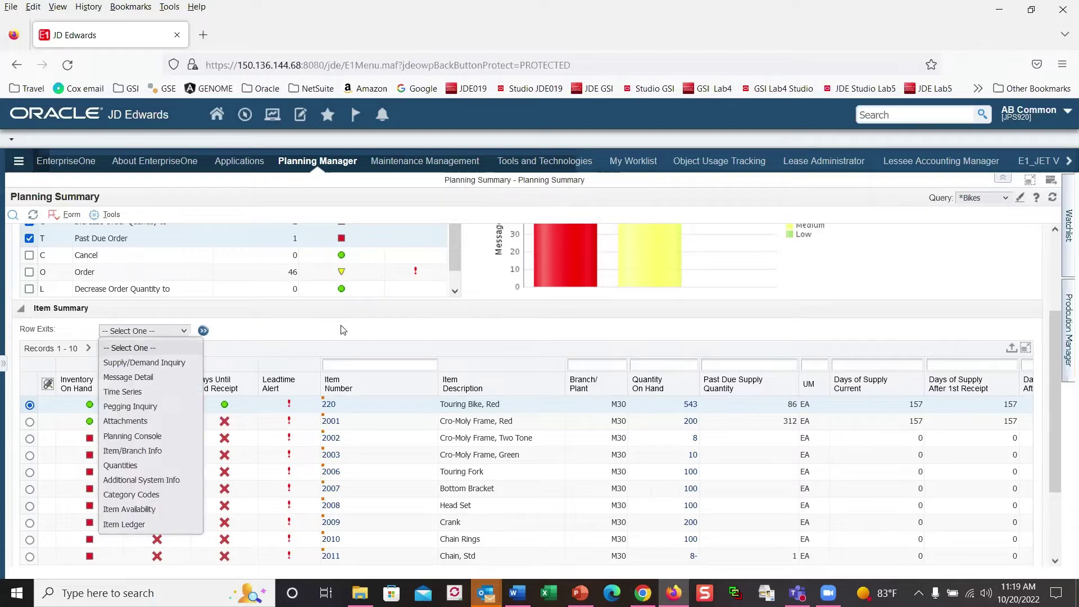
pyautogui.click(160, 363)
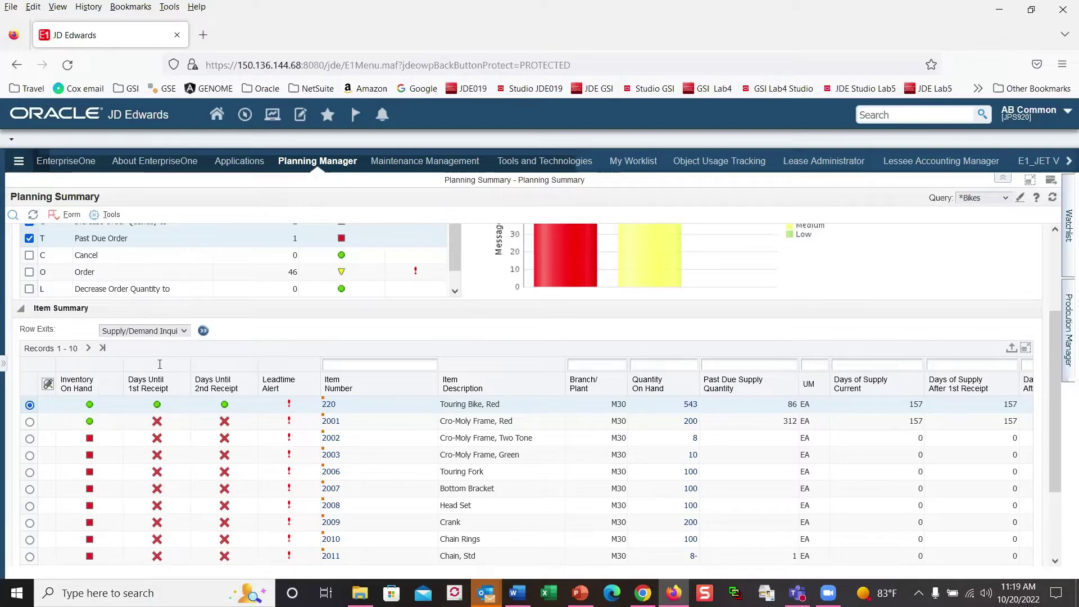
pyautogui.click(204, 331)
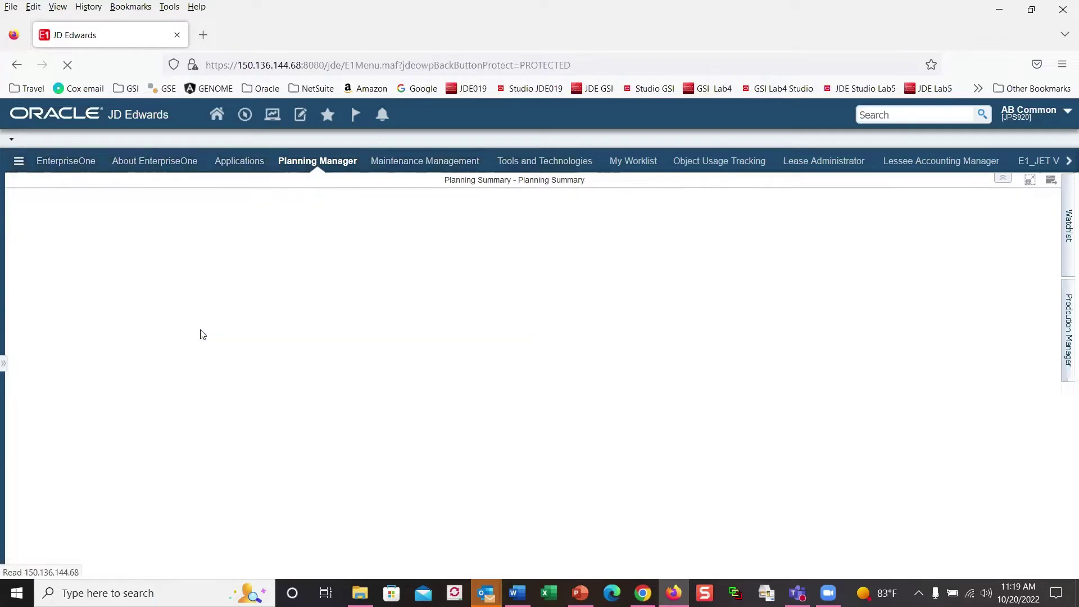
pyautogui.scroll(-1, 448, 377)
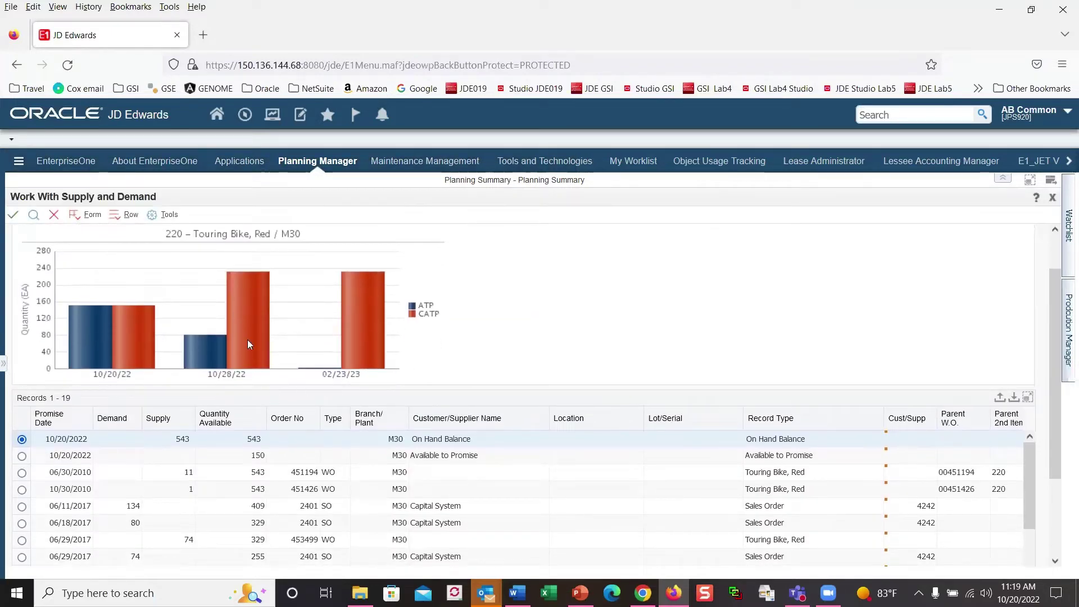
pyautogui.moveTo(246, 335)
pyautogui.scroll(-3, 264, 360)
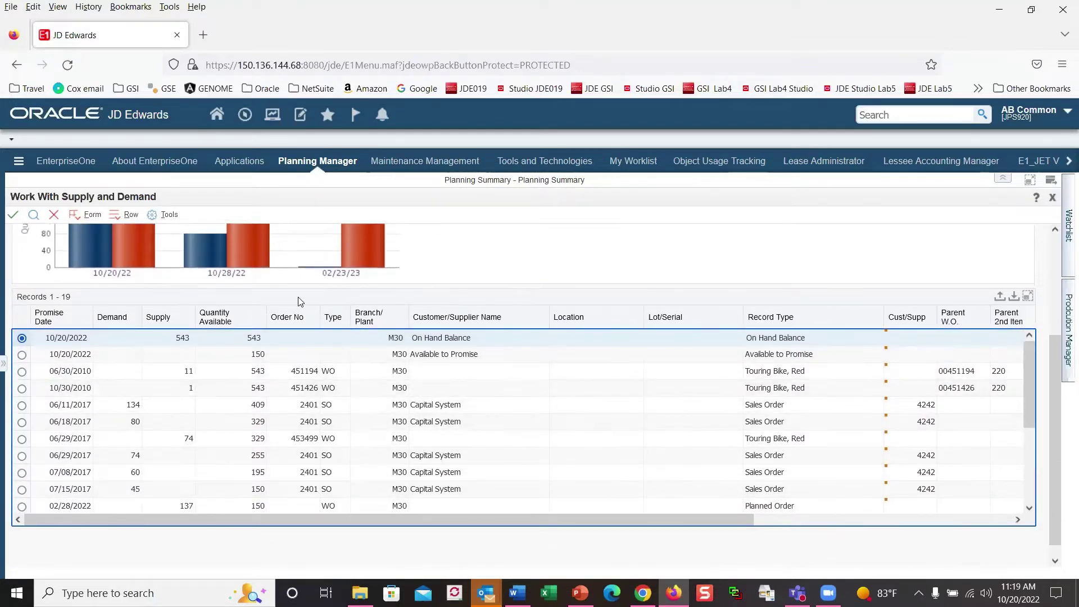
pyautogui.scroll(3, 296, 252)
pyautogui.scroll(1, 287, 328)
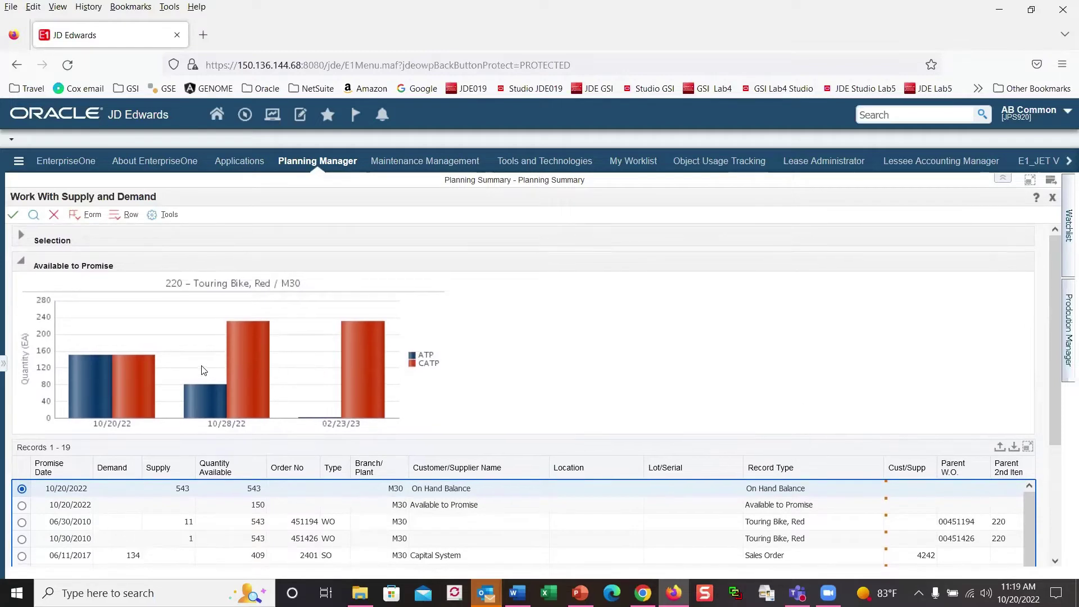
# Step: Go back to the planning summary and open the Planning Console for item 220, Touring Bike, Red
pyautogui.click(53, 217)
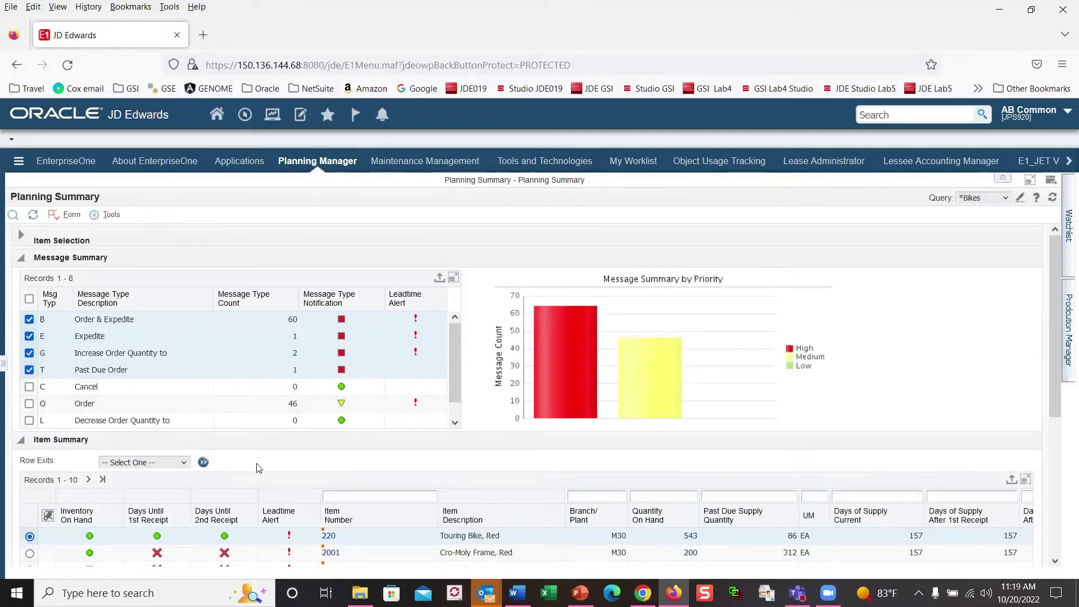
pyautogui.scroll(-1, 258, 437)
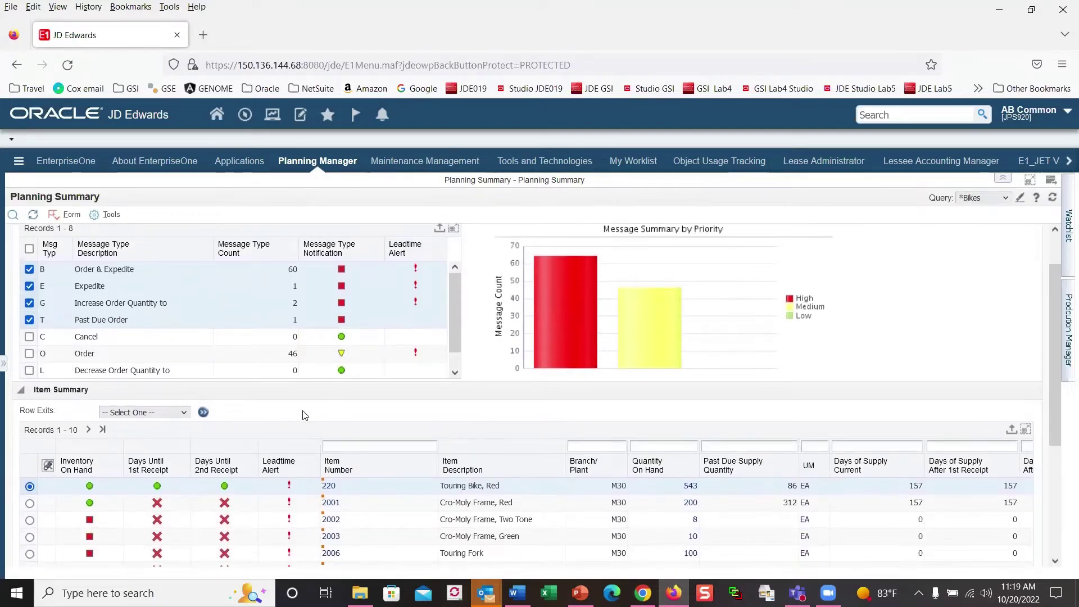
pyautogui.click(184, 417)
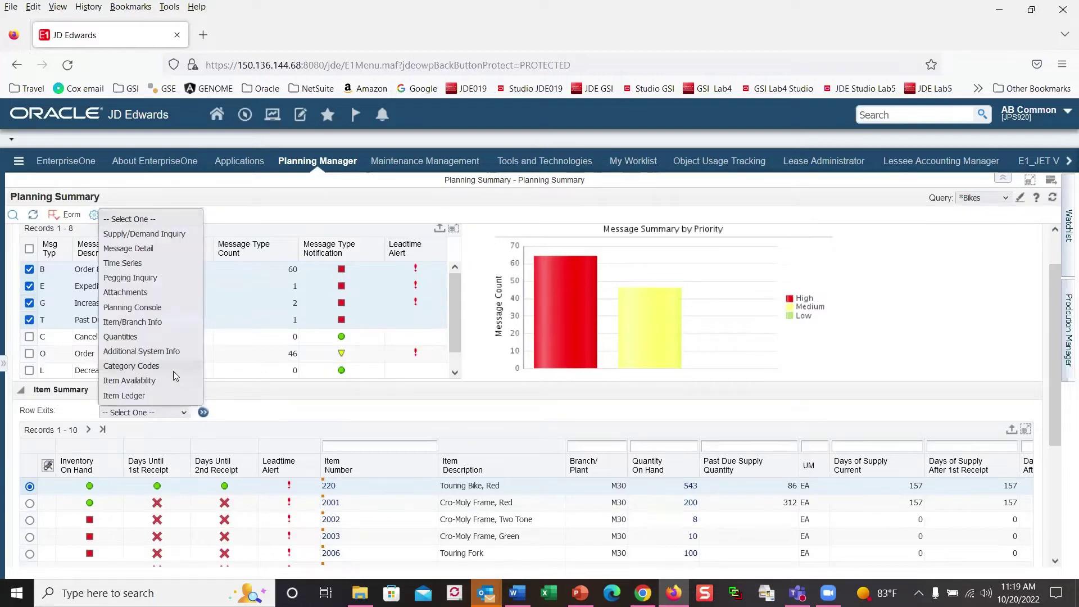
pyautogui.click(158, 308)
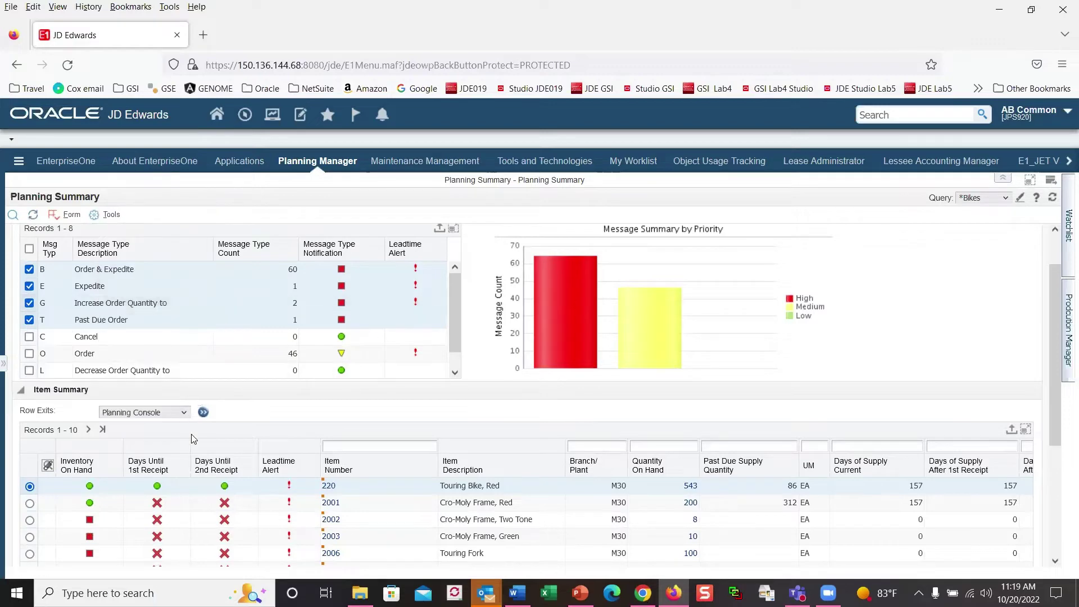
pyautogui.click(203, 413)
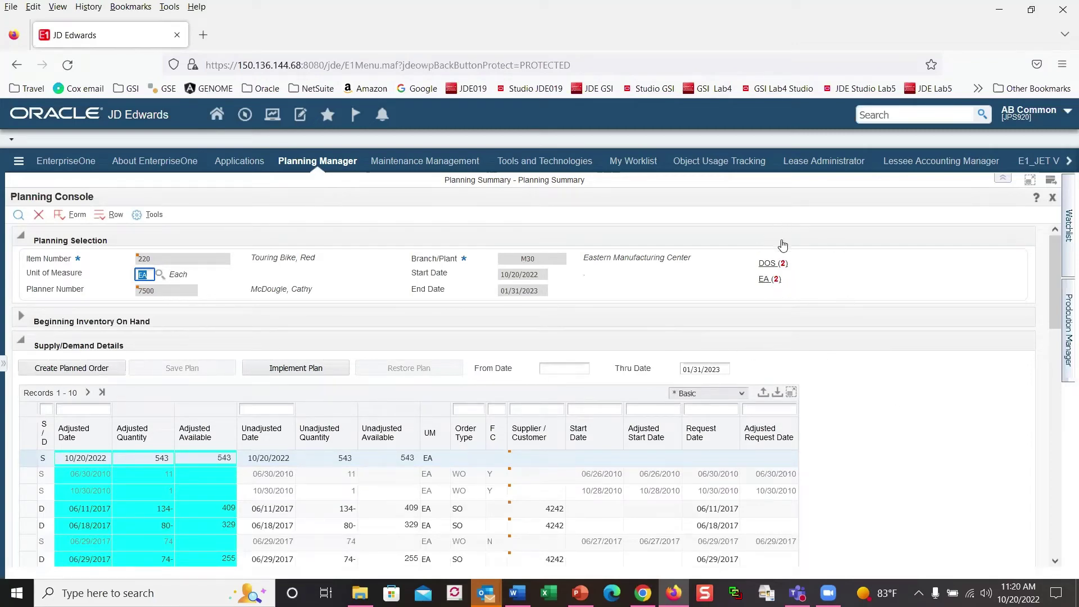
pyautogui.moveTo(722, 255)
pyautogui.mouseDown()
pyautogui.moveTo(721, 242)
pyautogui.moveTo(720, 284)
pyautogui.moveTo(860, 301)
pyautogui.moveTo(850, 221)
pyautogui.moveTo(692, 248)
pyautogui.moveTo(693, 257)
pyautogui.mouseUp()
pyautogui.press('Escape')
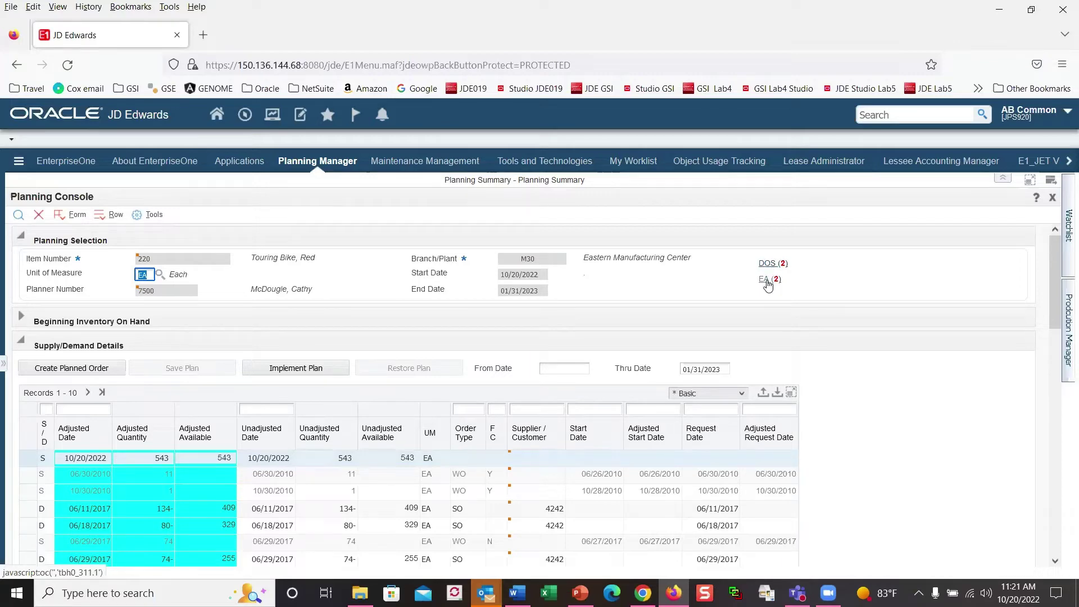
# Step: From the critical components of item 220, open the Planning Console for component 2011, Chain, Std
pyautogui.click(770, 281)
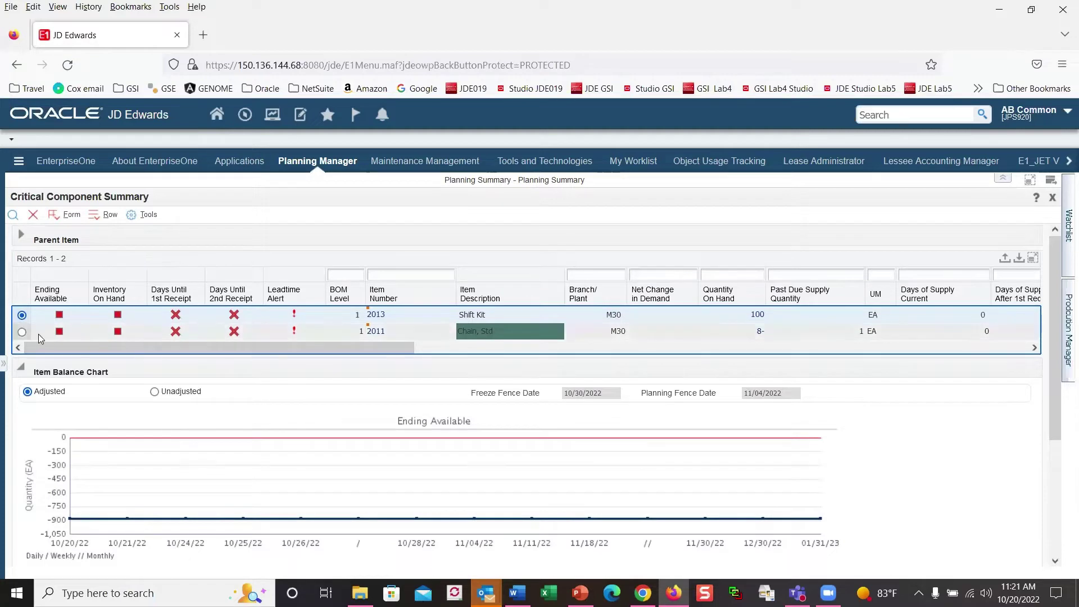
pyautogui.click(22, 333)
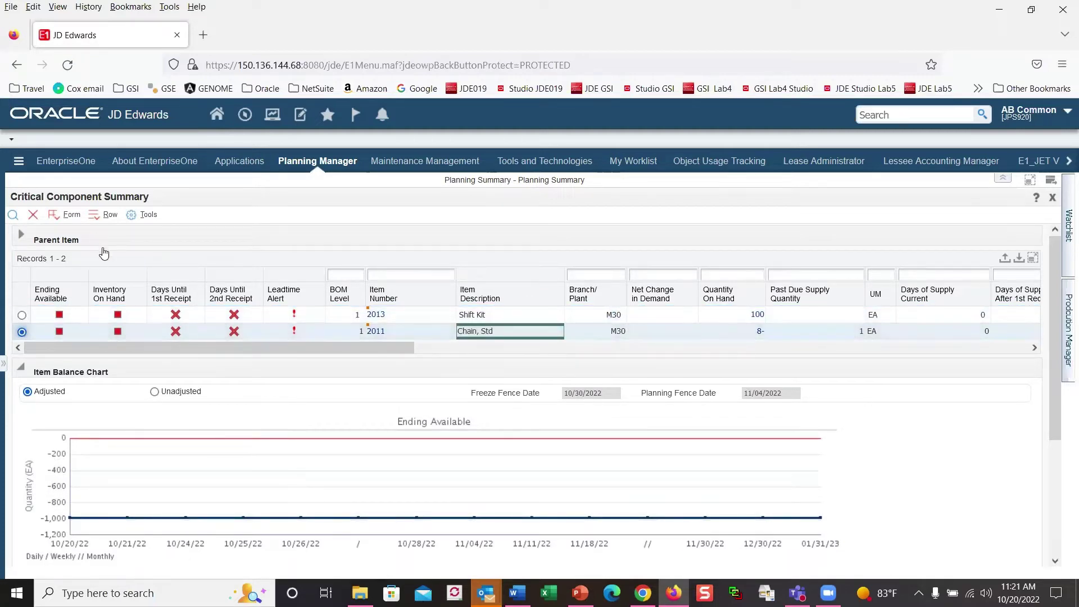
pyautogui.click(99, 219)
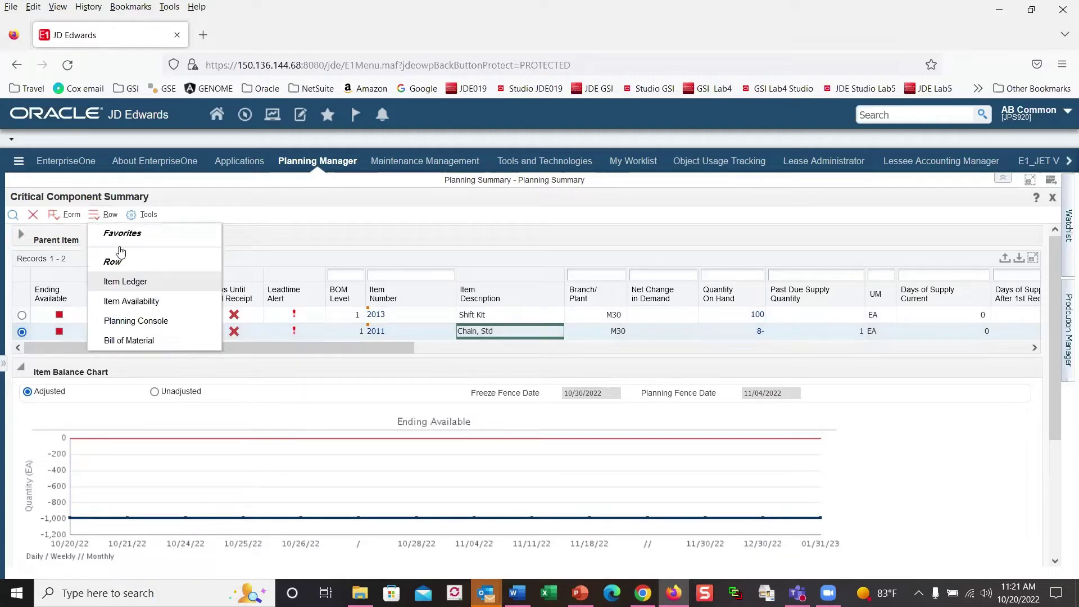
pyautogui.click(137, 322)
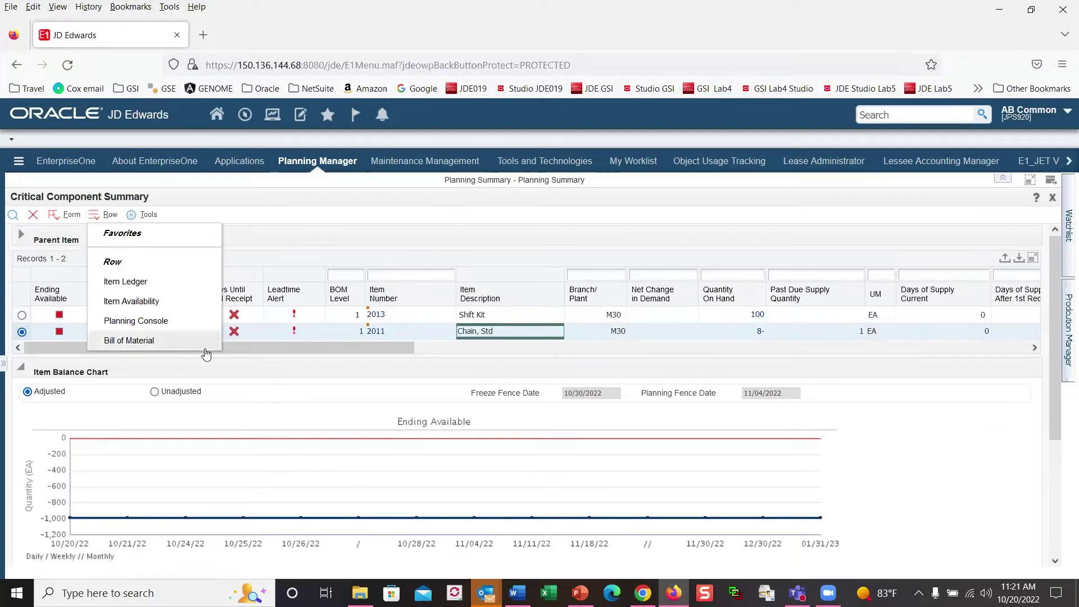
pyautogui.click(154, 328)
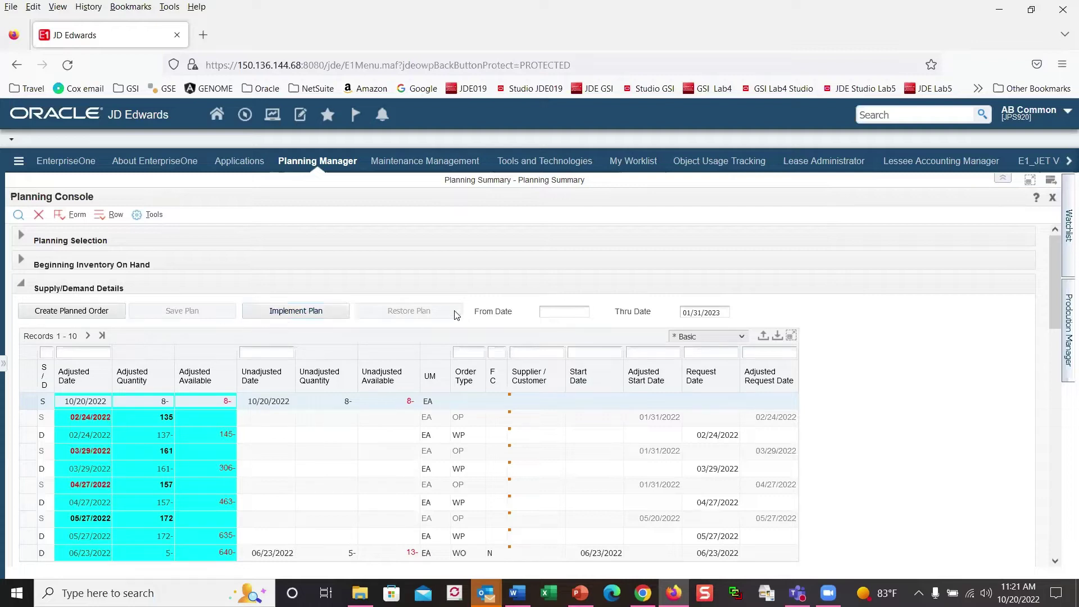
# Step: Include safety stock in Beginning Inventory On Hand so item 2011 starts at 2 available
pyautogui.click(22, 239)
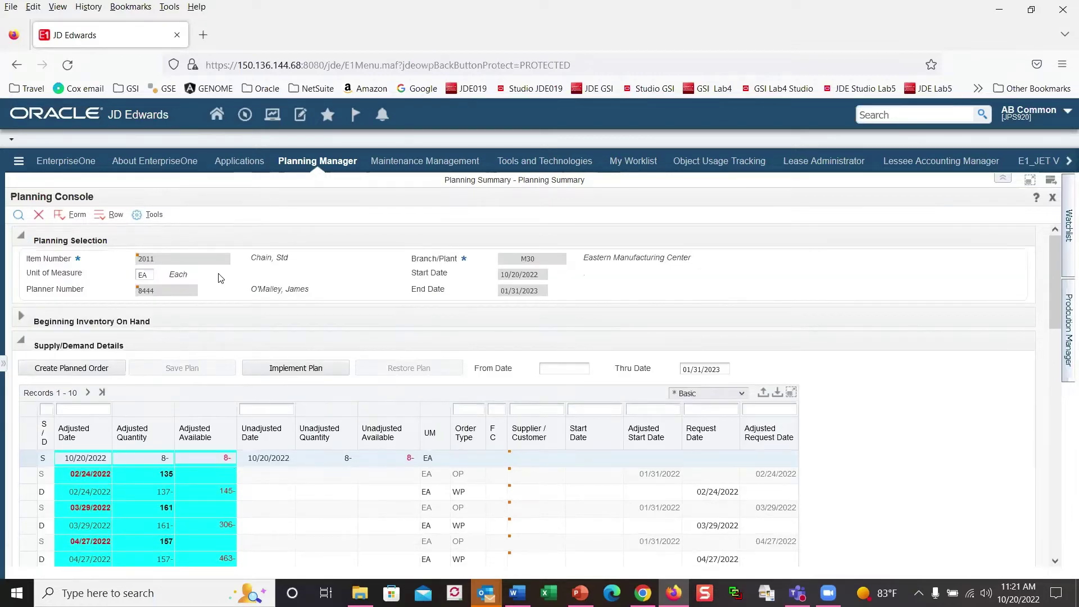
pyautogui.click(22, 239)
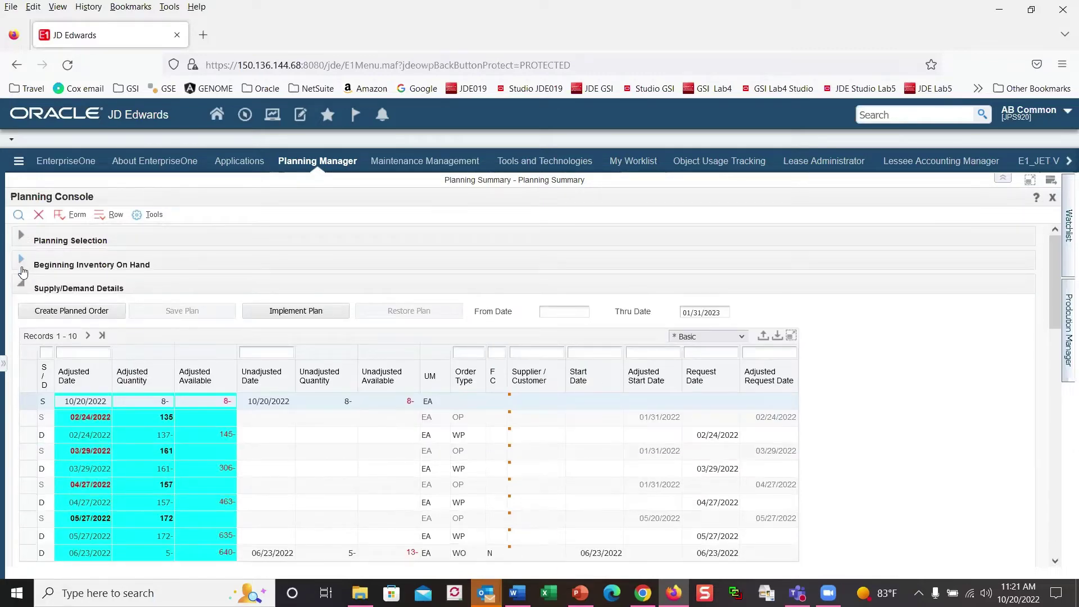
pyautogui.click(22, 260)
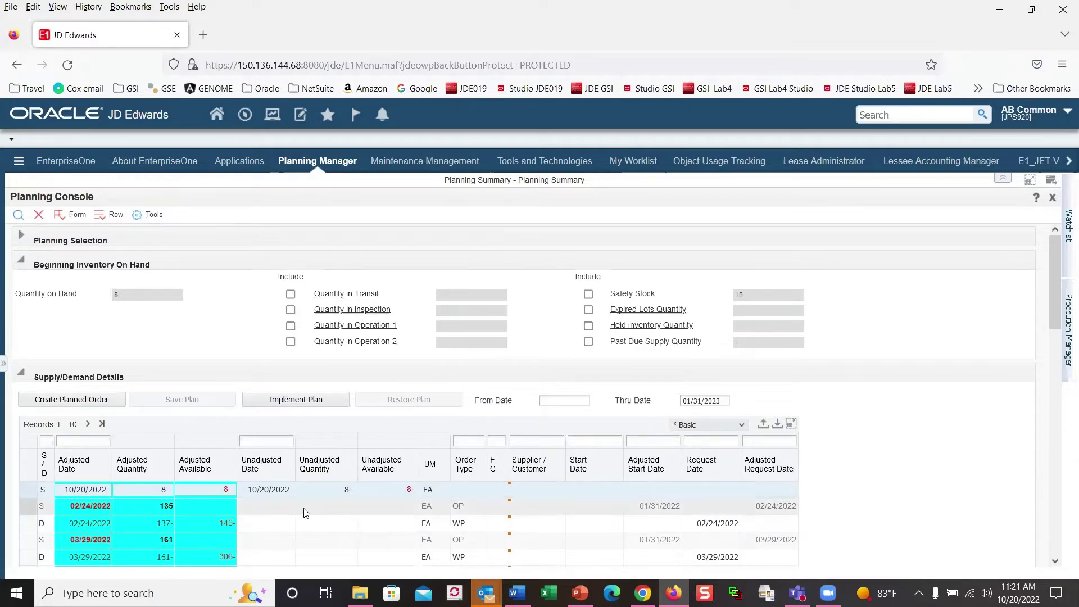
pyautogui.moveTo(281, 505); pyautogui.dragTo(422, 507)
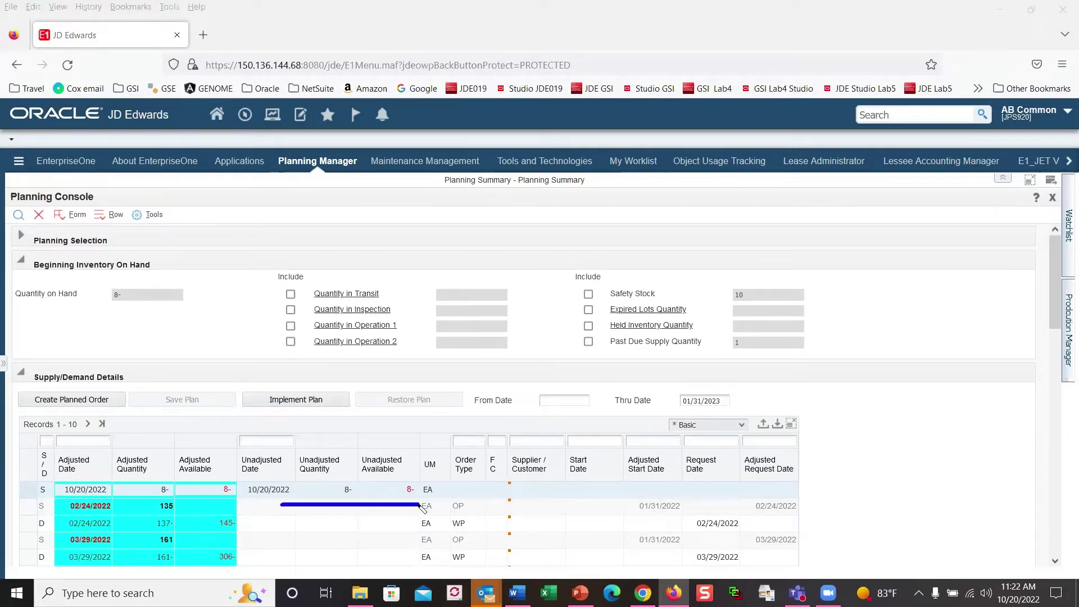
pyautogui.press('Escape')
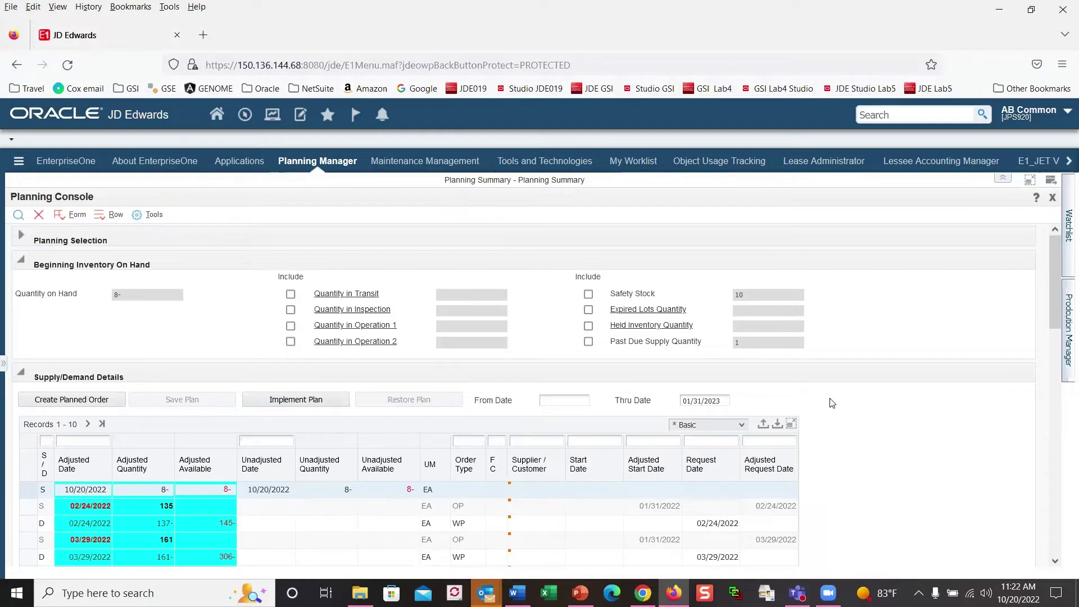
pyautogui.click(588, 295)
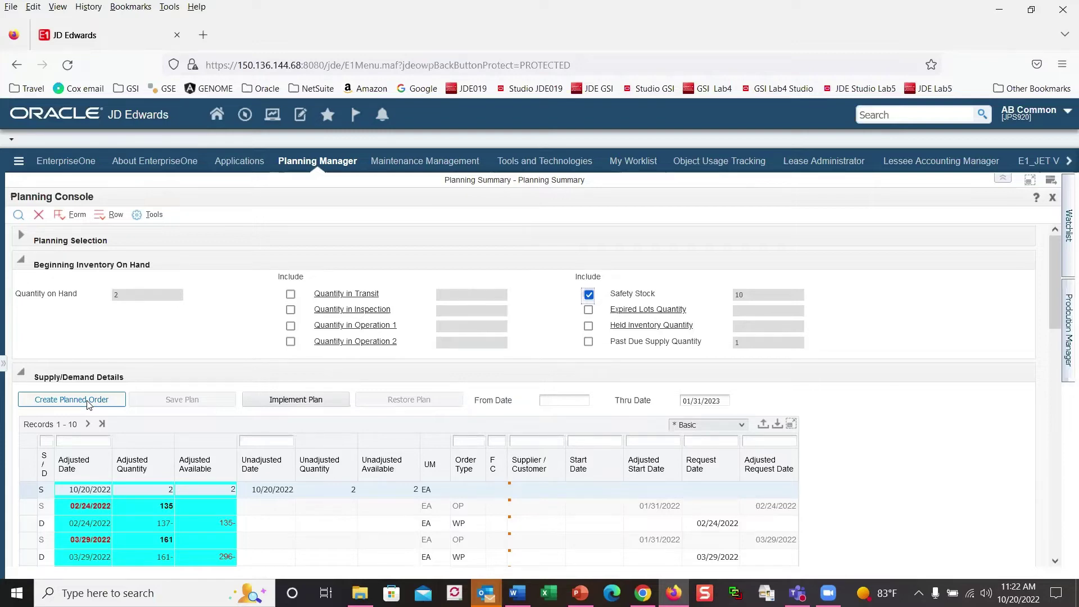
# Step: Enter a planned order for 2011: quantity 25, request date 10/21/2022, supplier Parts Emporium
pyautogui.click(72, 399)
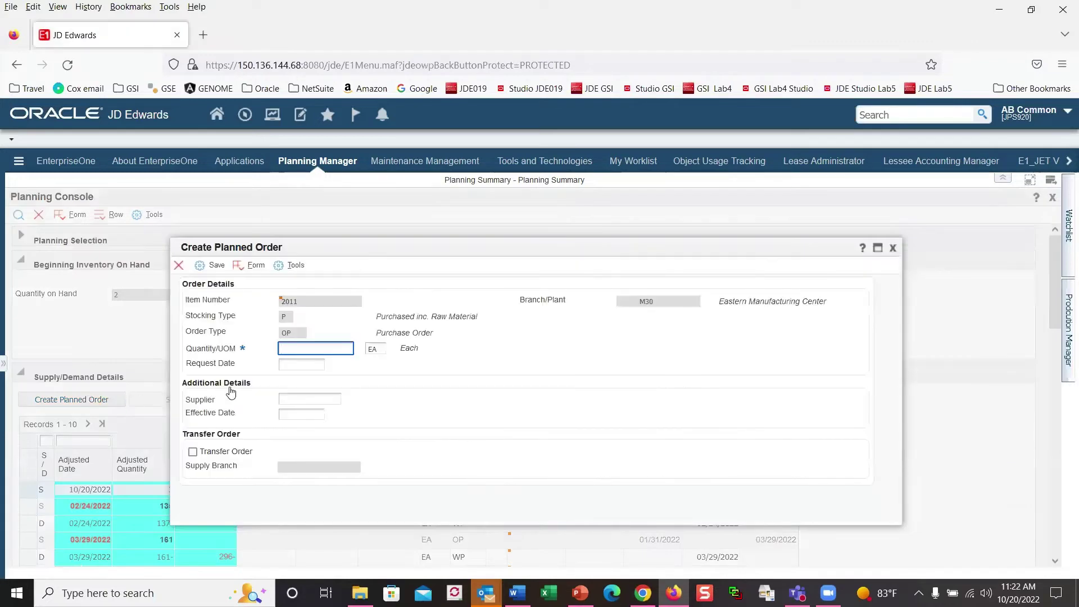
pyautogui.click(295, 365)
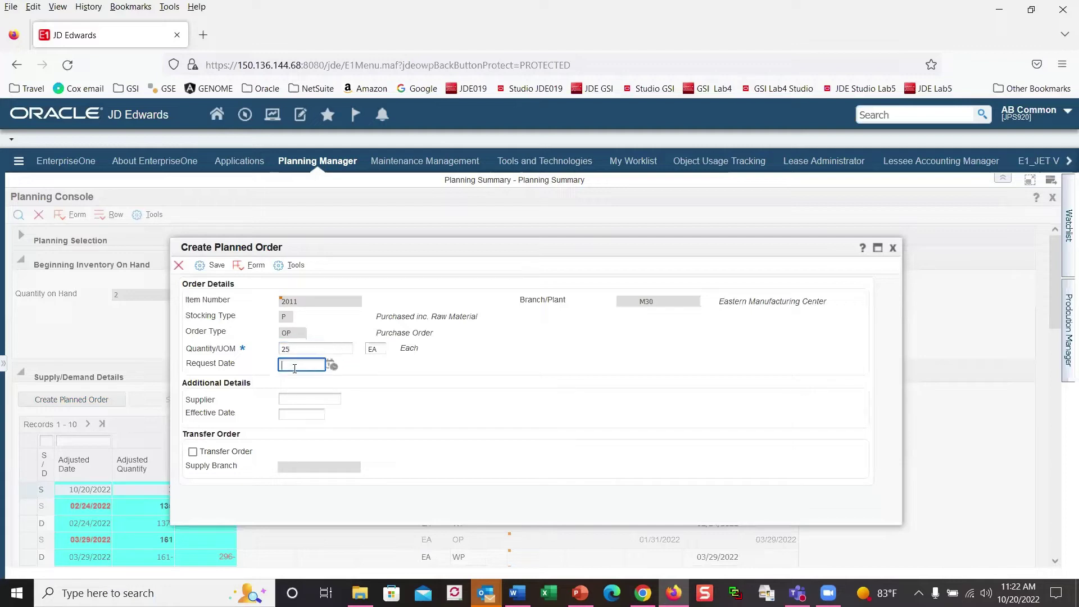
pyautogui.click(333, 367)
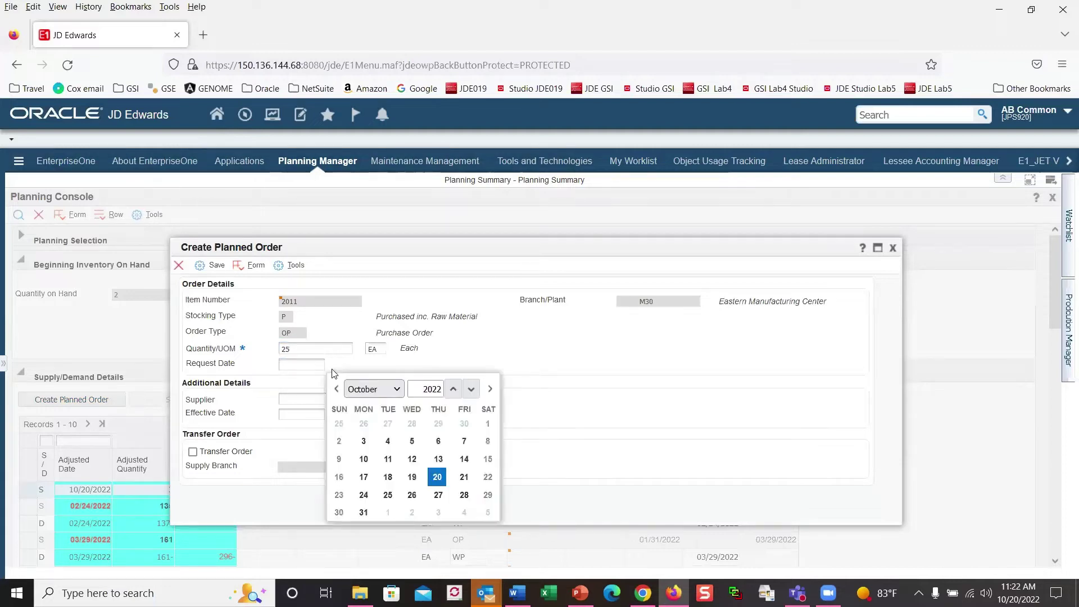
pyautogui.click(462, 478)
pyautogui.click(295, 400)
pyautogui.write('4343')
pyautogui.click(405, 441)
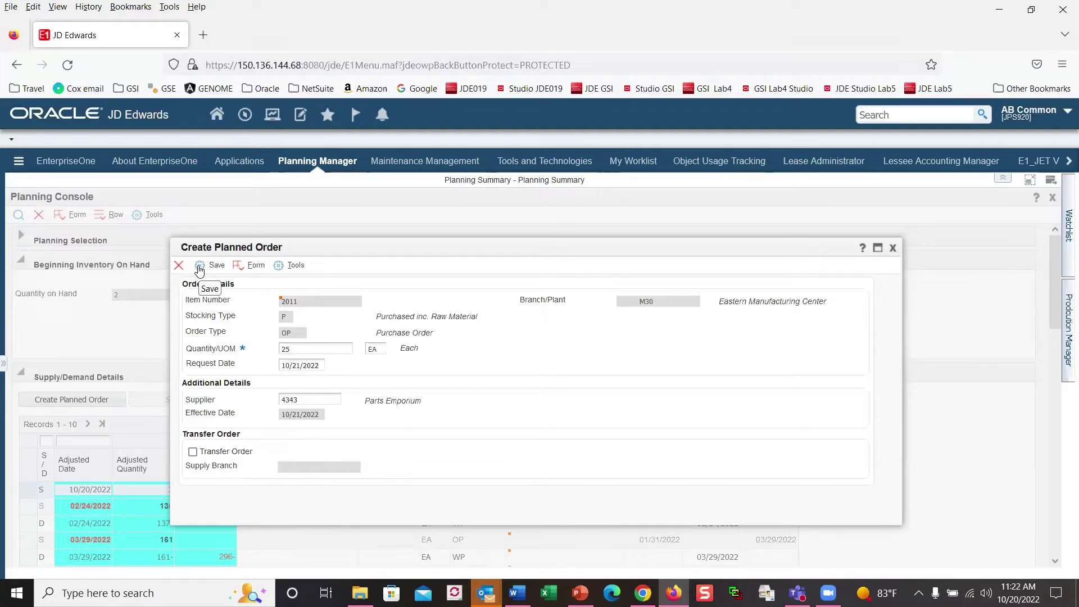
# Step: Save the planned order past the warning, then restore the plan
pyautogui.click(200, 266)
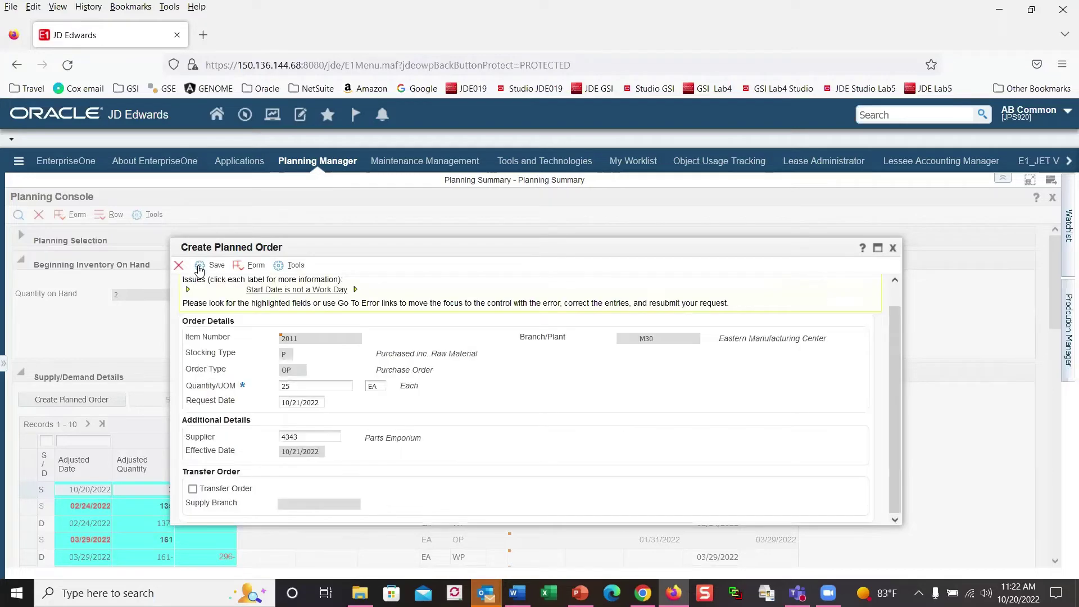
pyautogui.click(211, 269)
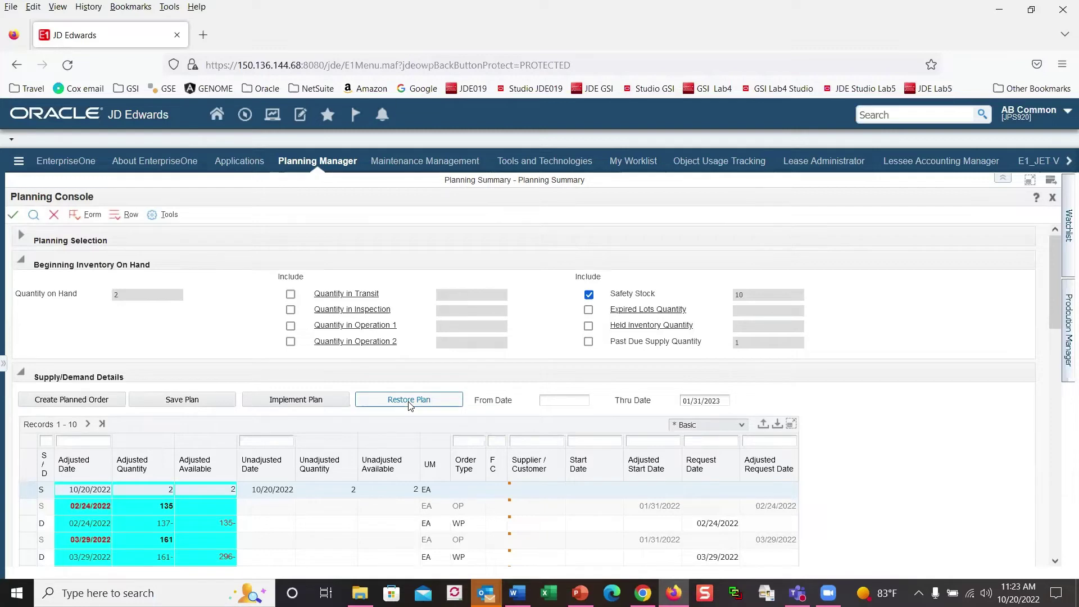
pyautogui.click(410, 405)
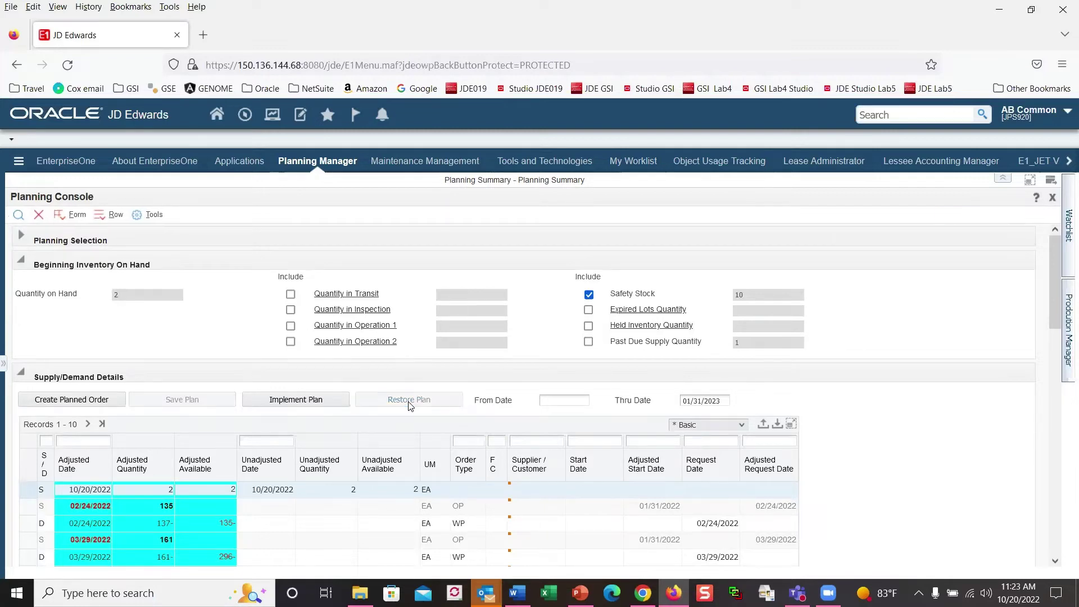
# Step: Close the 2011 Planning Console and Critical Component Summary to start a planned order for item 220
pyautogui.click(39, 215)
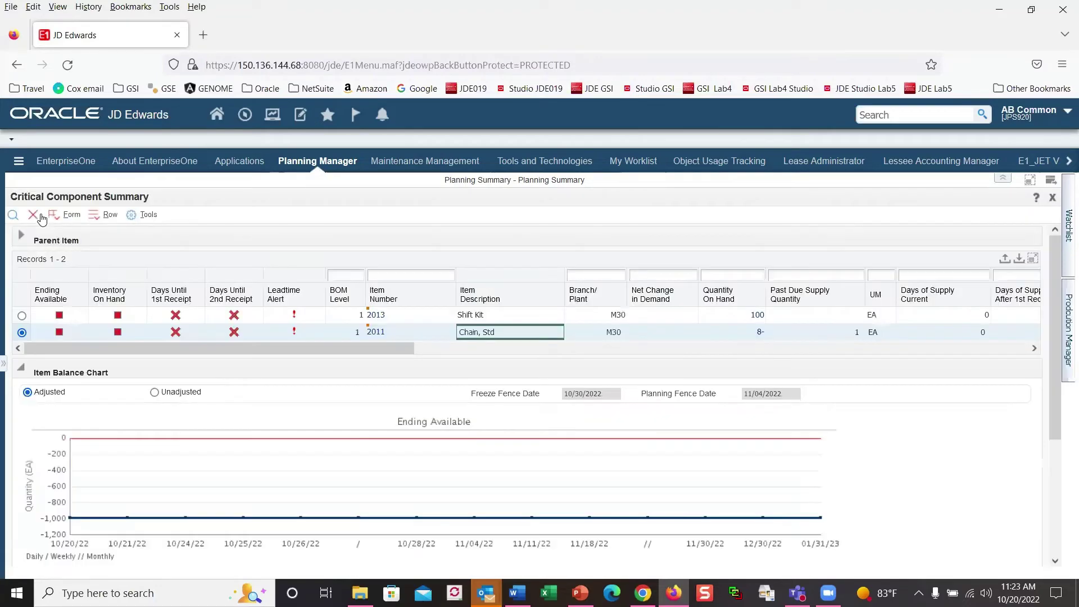
pyautogui.click(34, 216)
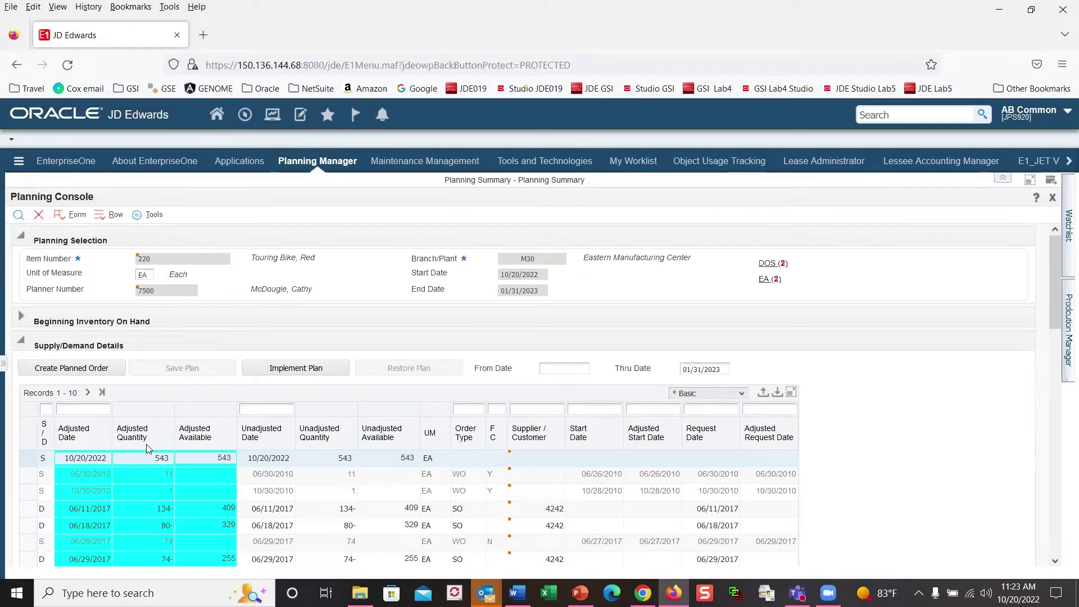
pyautogui.click(74, 375)
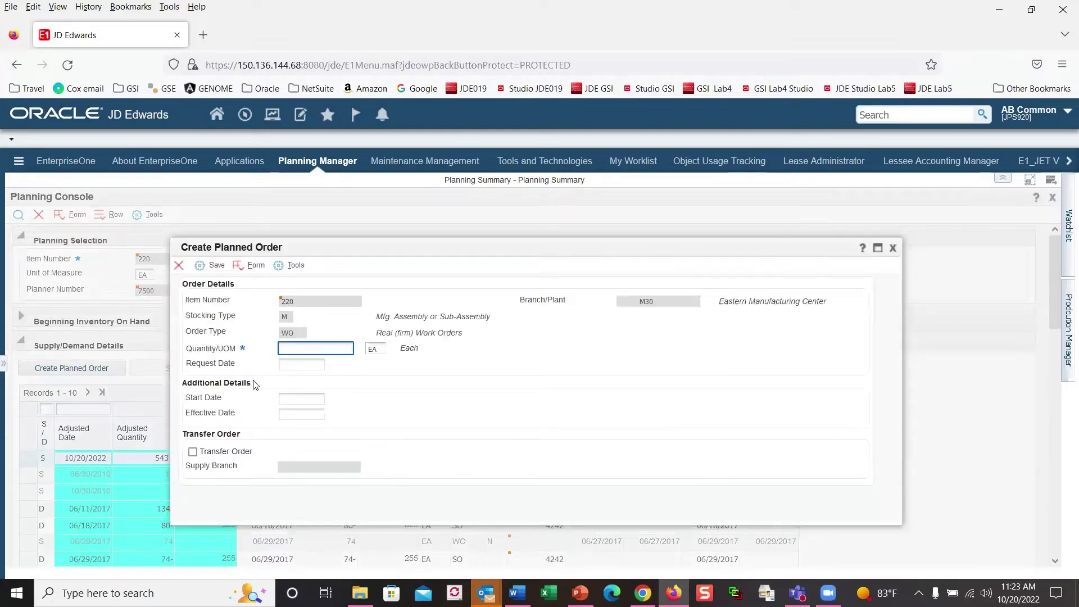
pyautogui.rightClick(260, 309)
pyautogui.press('Escape')
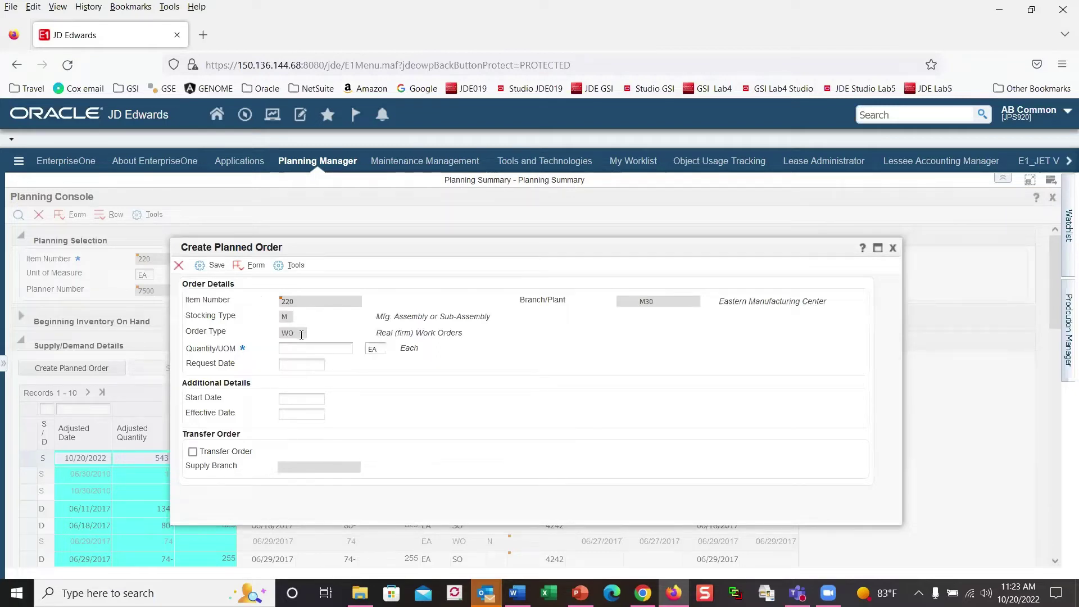
# Step: Save a planned work order of 25 with start date 10/26/2022
pyautogui.click(306, 353)
pyautogui.write('25')
pyautogui.click(348, 387)
pyautogui.click(292, 396)
pyautogui.click(338, 401)
pyautogui.click(412, 364)
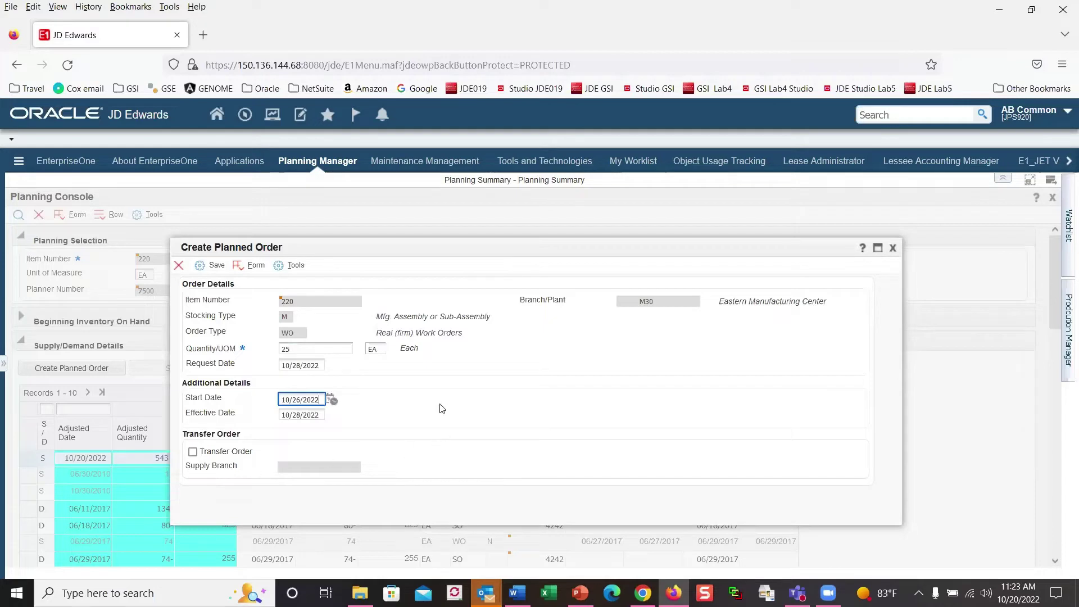
pyautogui.click(200, 268)
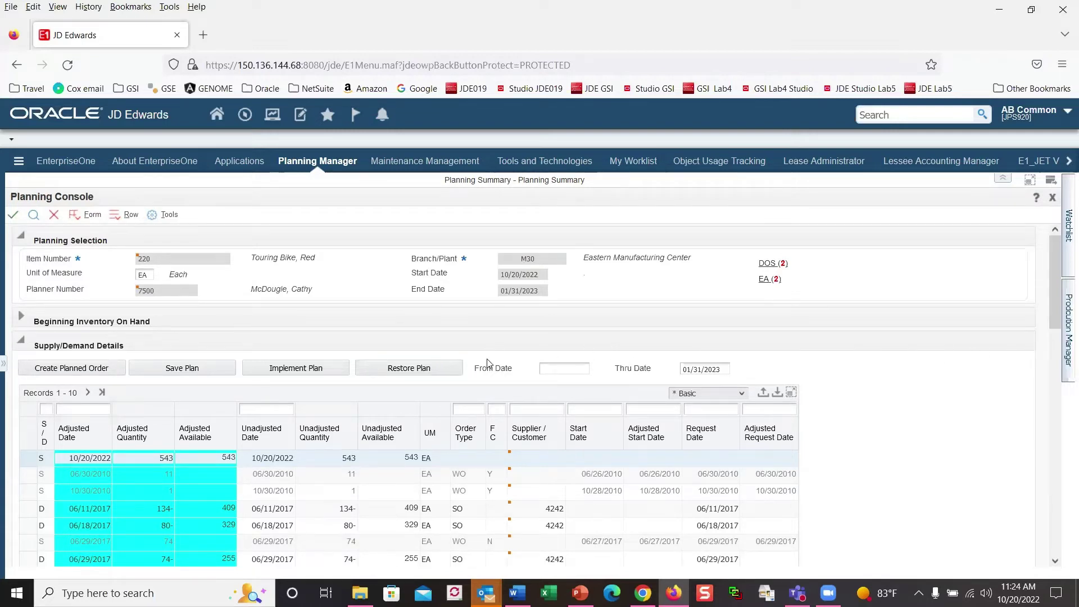
# Step: Restore the plan and leave the Planning Console for the Planning Summary
pyautogui.click(427, 370)
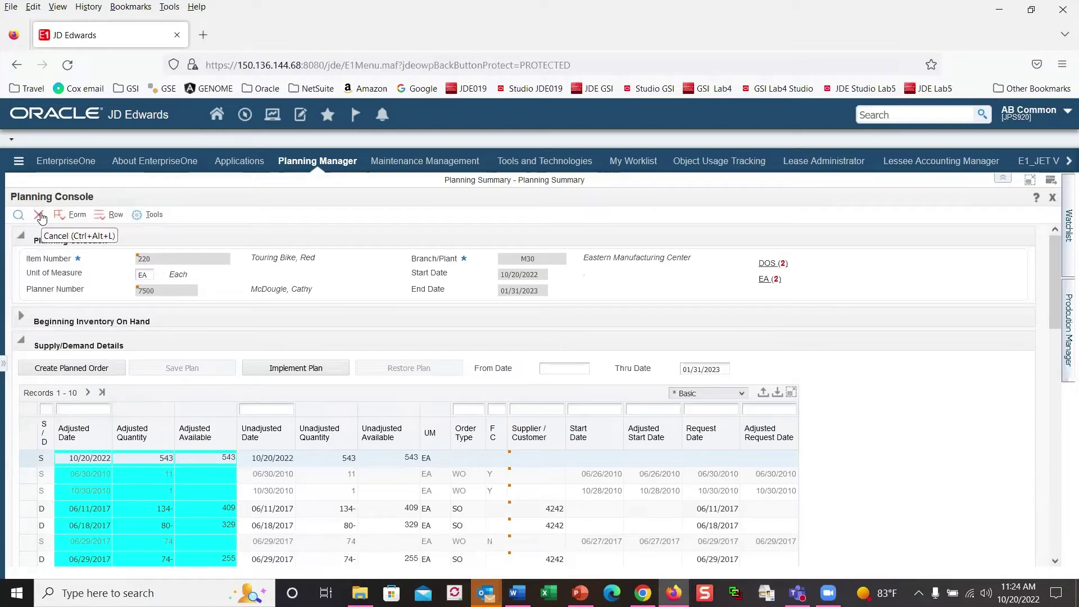
pyautogui.click(40, 217)
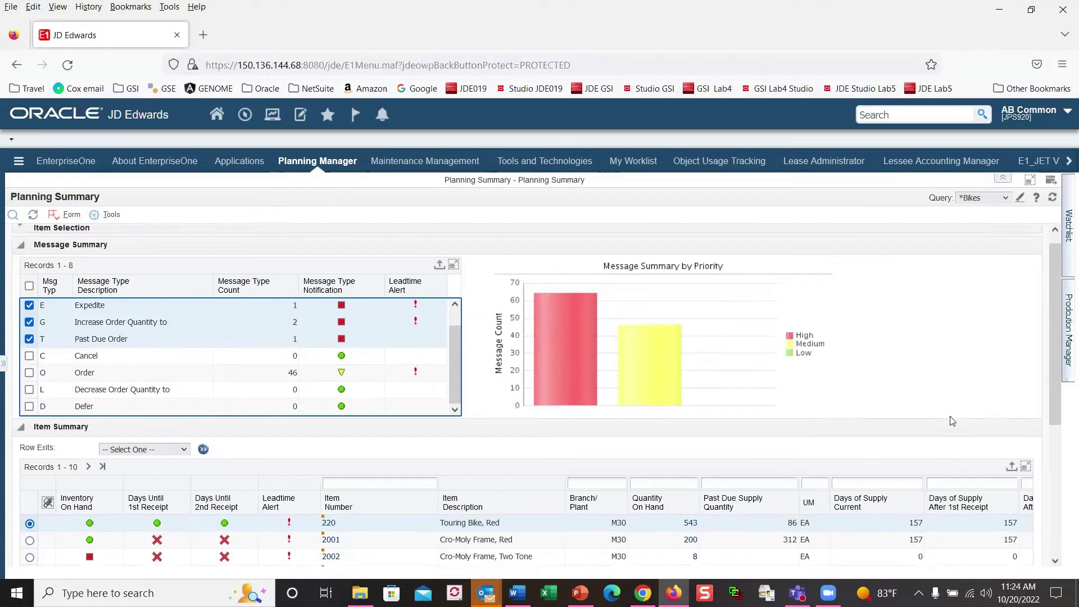
pyautogui.scroll(-1, 1051, 430)
# Step: Rearrange the Planning Summary view and expand its Item Selection filters
pyautogui.moveTo(1051, 430); pyautogui.dragTo(1053, 533)
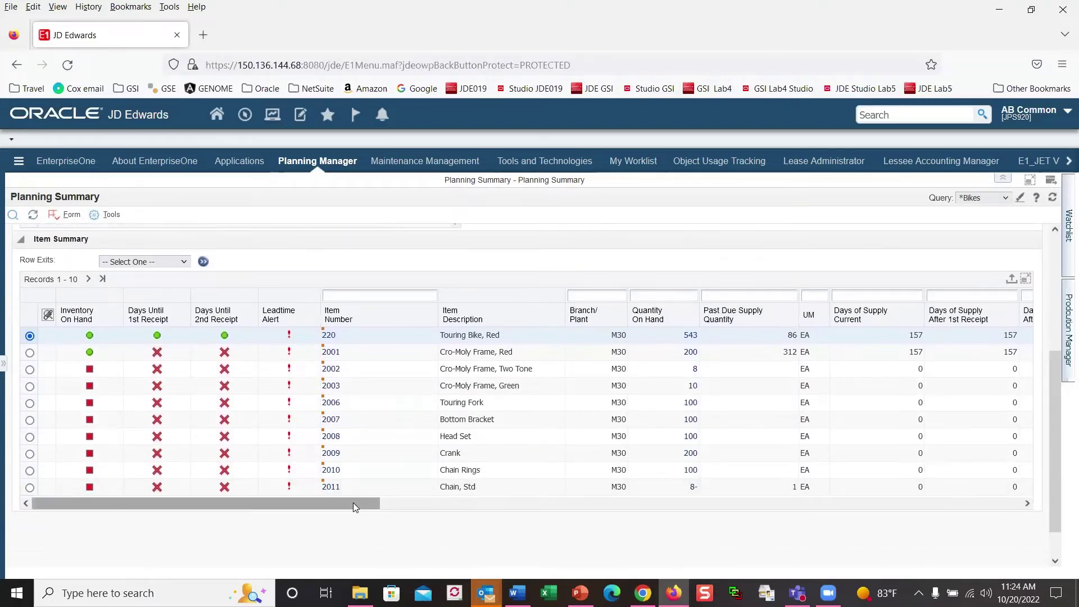
pyautogui.moveTo(354, 503); pyautogui.dragTo(542, 503)
pyautogui.moveTo(866, 533); pyautogui.dragTo(1051, 277)
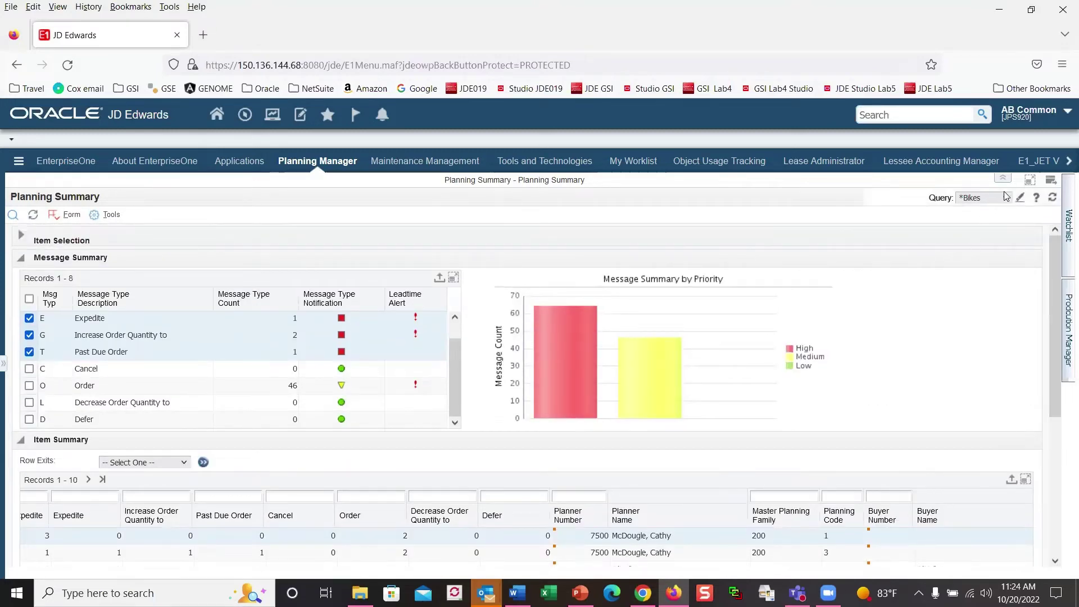
pyautogui.rightClick(916, 194)
pyautogui.click(914, 188)
pyautogui.click(915, 184)
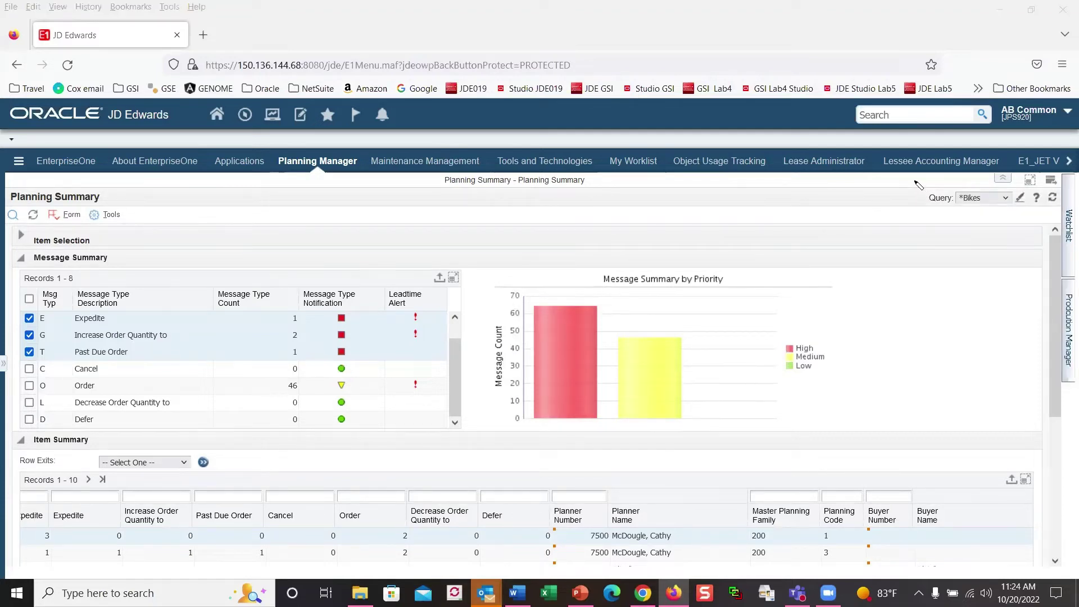
pyautogui.moveTo(915, 184)
pyautogui.mouseDown()
pyautogui.moveTo(1021, 208)
pyautogui.moveTo(1012, 216)
pyautogui.mouseUp()
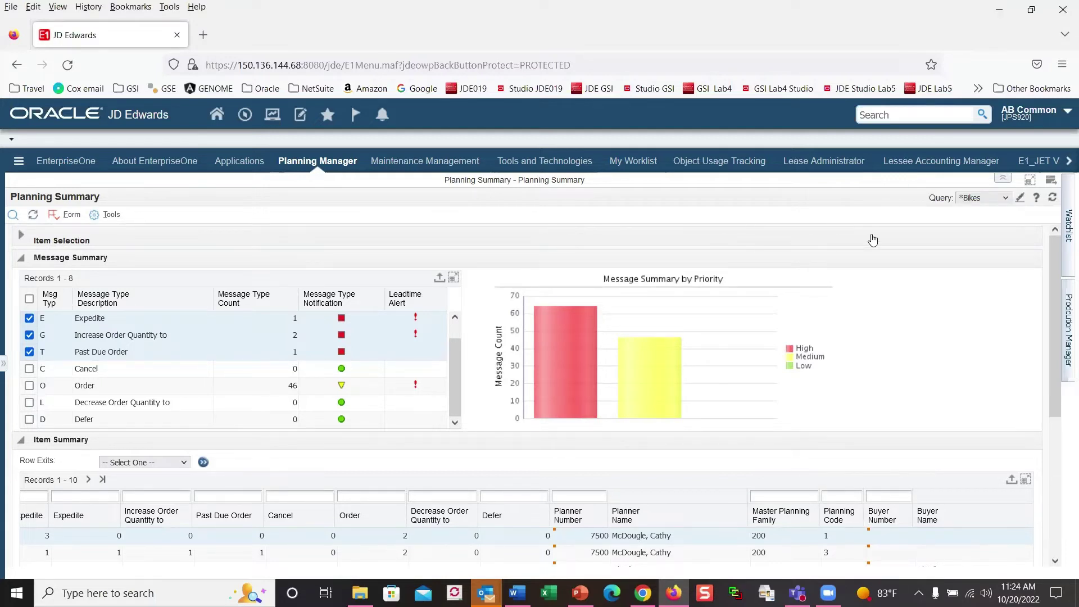
pyautogui.click(106, 237)
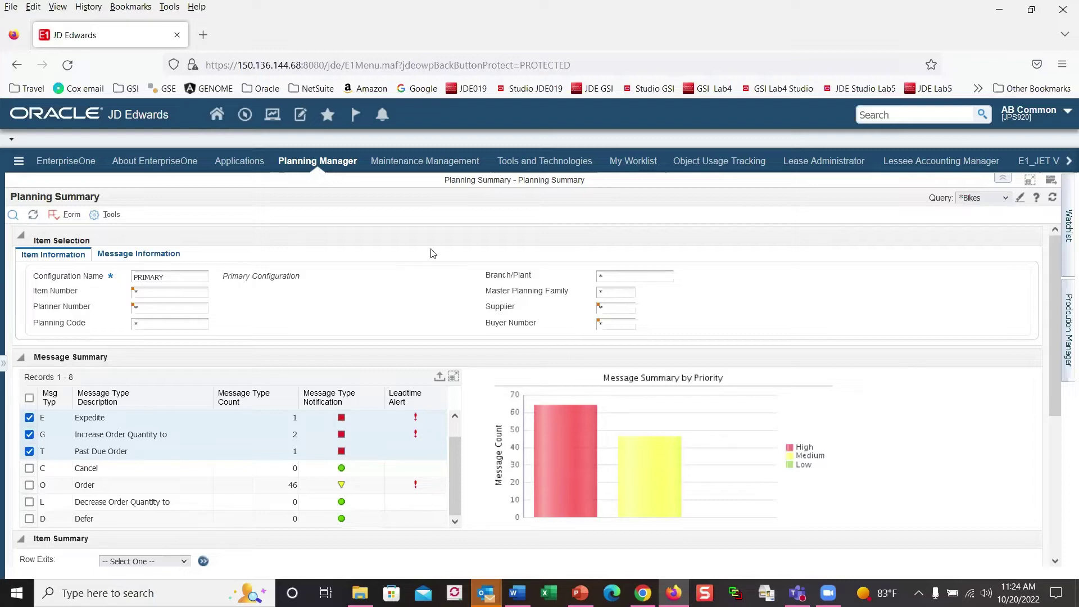
# Step: Refresh the Planning Summary and show the Watchlist alerts and Production Manager app panels
pyautogui.click(34, 214)
pyautogui.click(1068, 228)
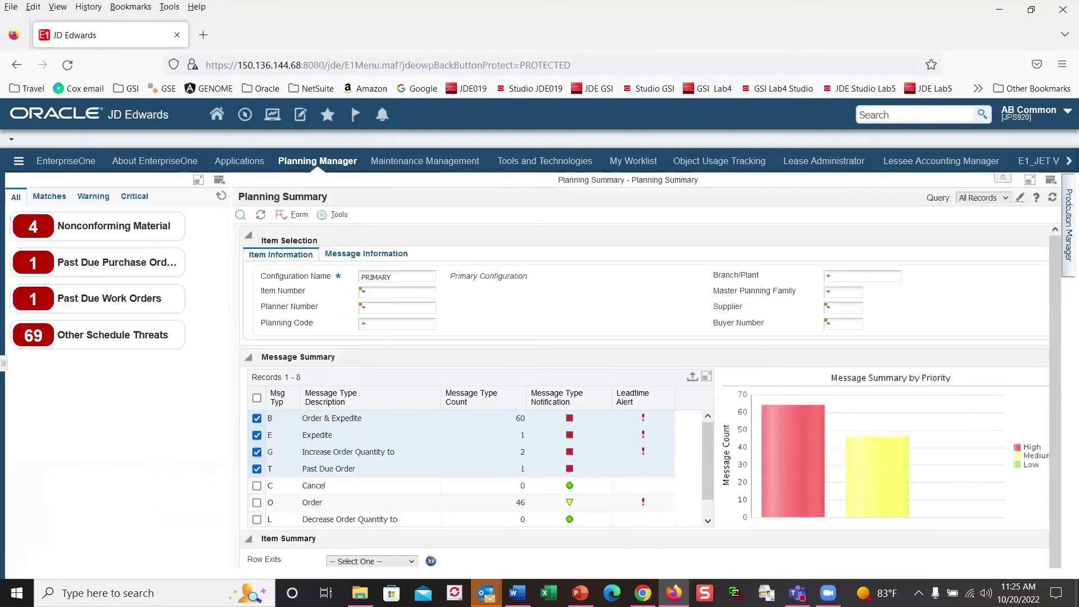
pyautogui.click(1067, 225)
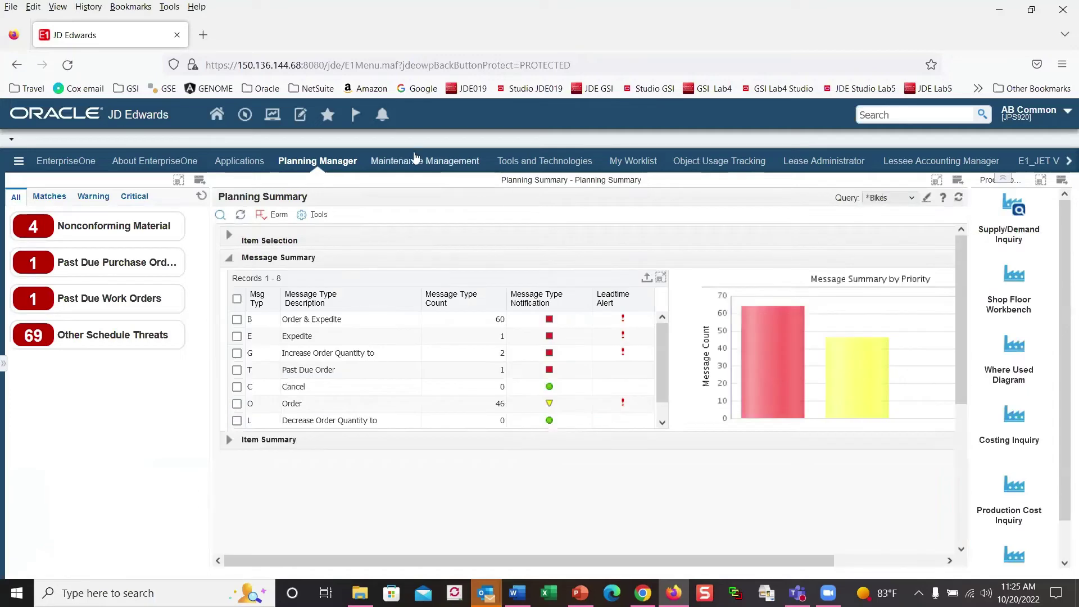
pyautogui.click(414, 163)
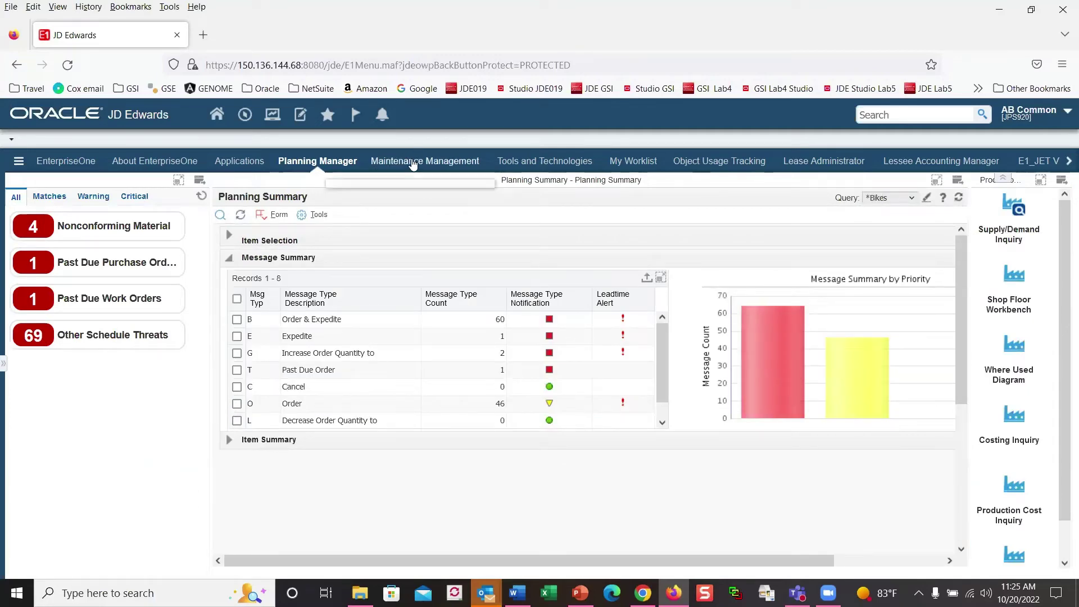
# Step: Switch to the Maintenance Management page with its Identify, Plan & Schedule Work diagram
pyautogui.click(413, 163)
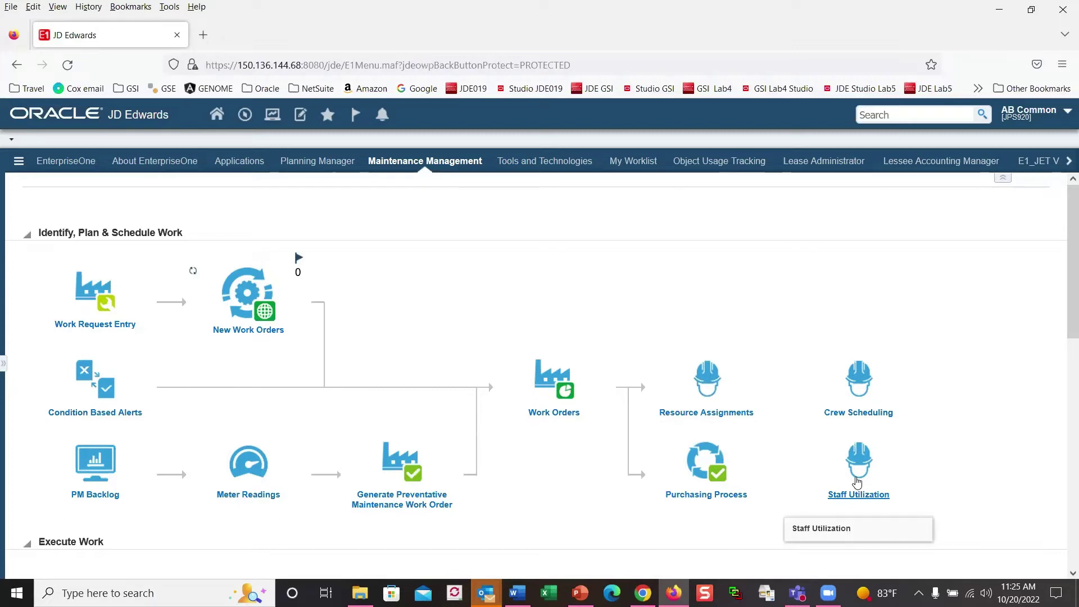
# Step: Launch Staff Utilization and load the 10/20–11/03/2022 crew schedule chart
pyautogui.click(857, 482)
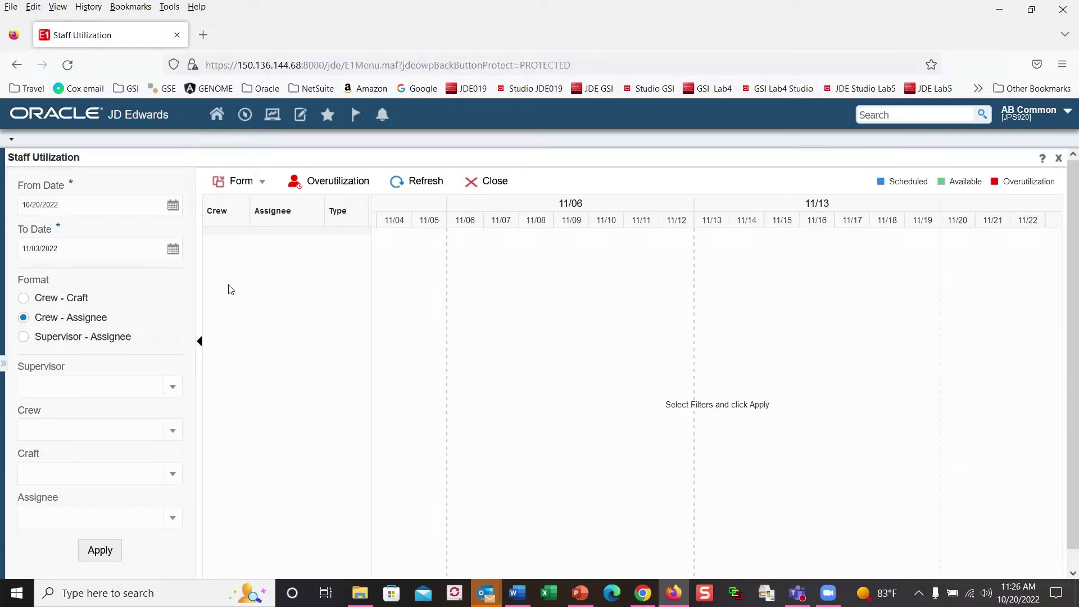
pyautogui.click(421, 182)
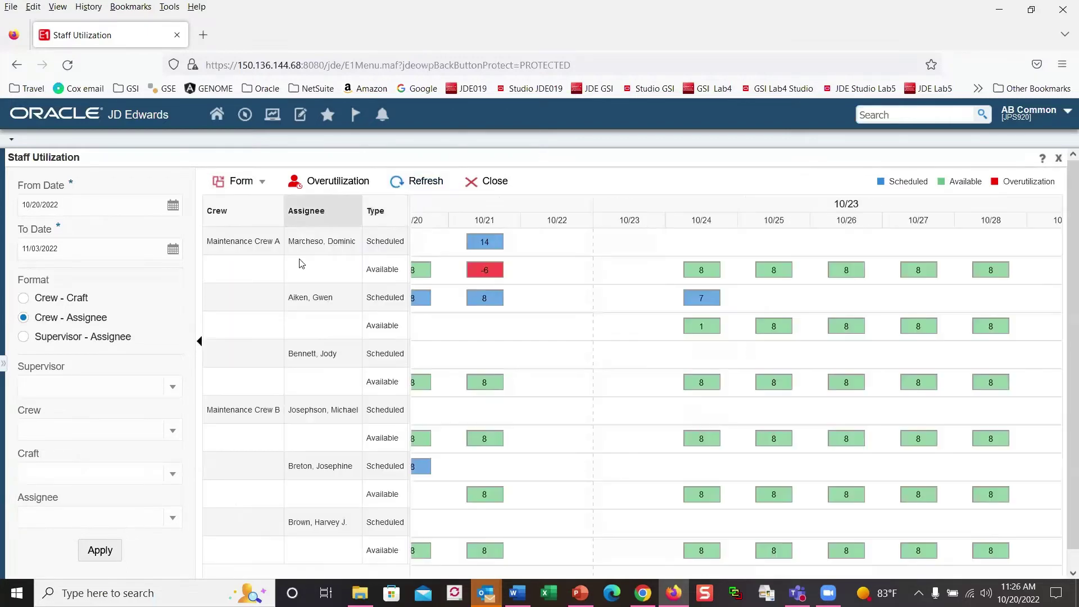
pyautogui.moveTo(495, 255)
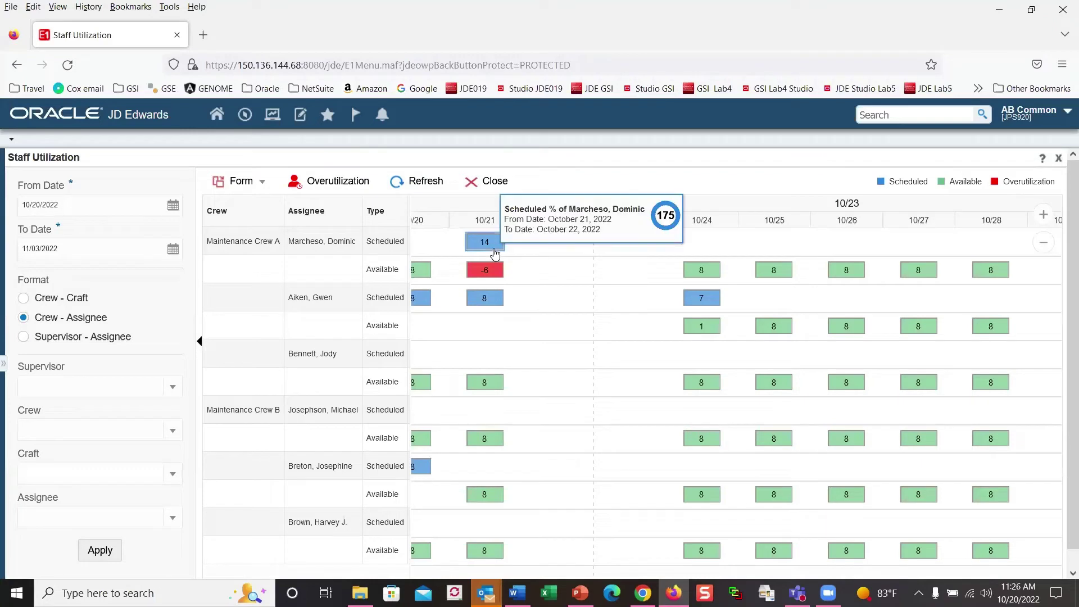
pyautogui.moveTo(489, 274)
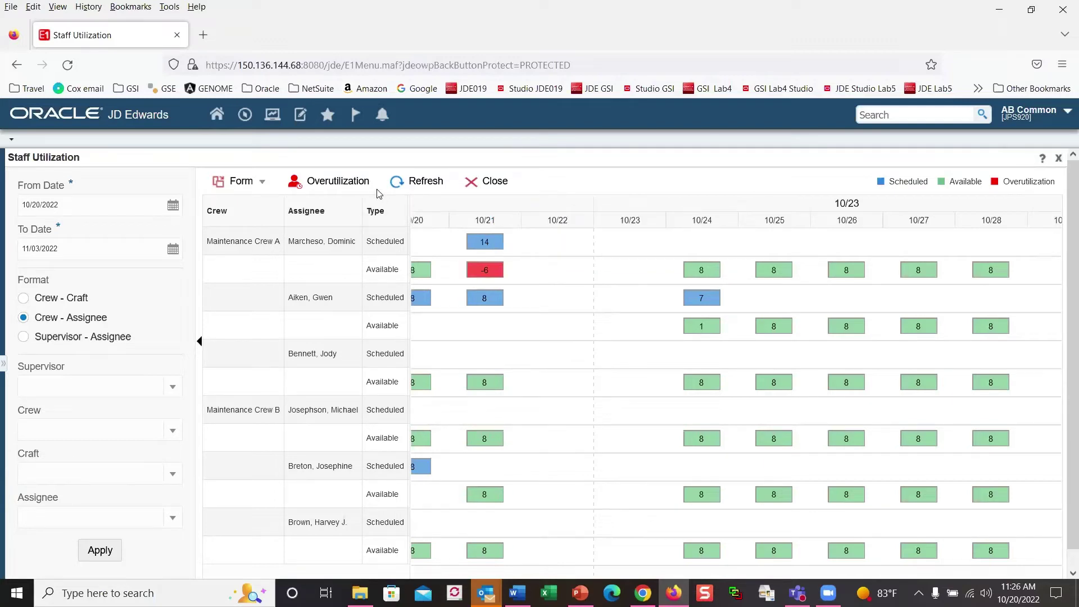
# Step: Toggle Overutilization, refresh, and bring up actions for the 175% overbooked 10/21 assignment
pyautogui.click(343, 184)
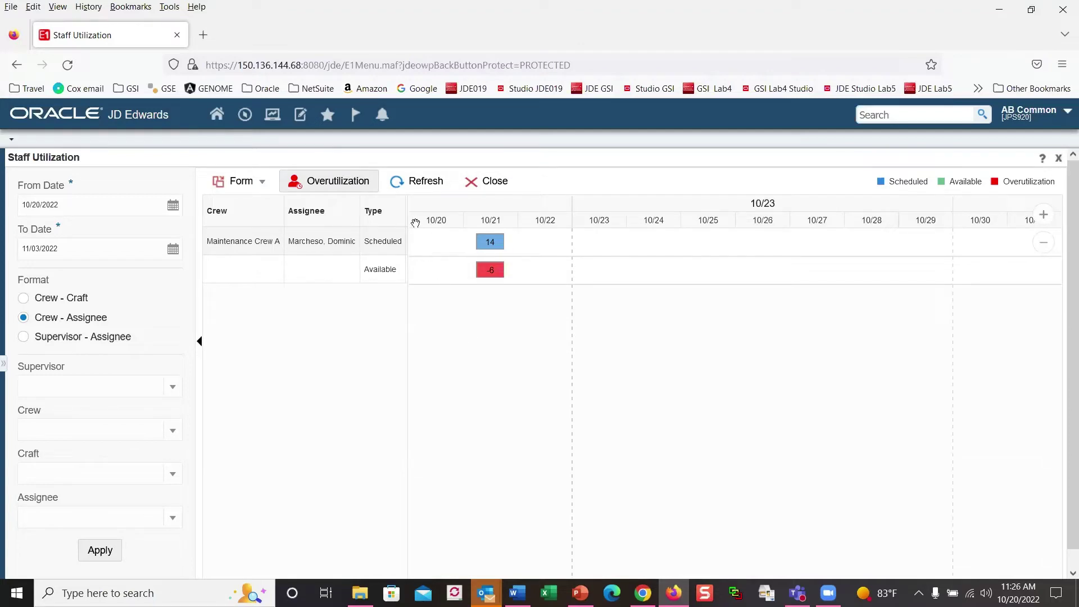
pyautogui.click(421, 181)
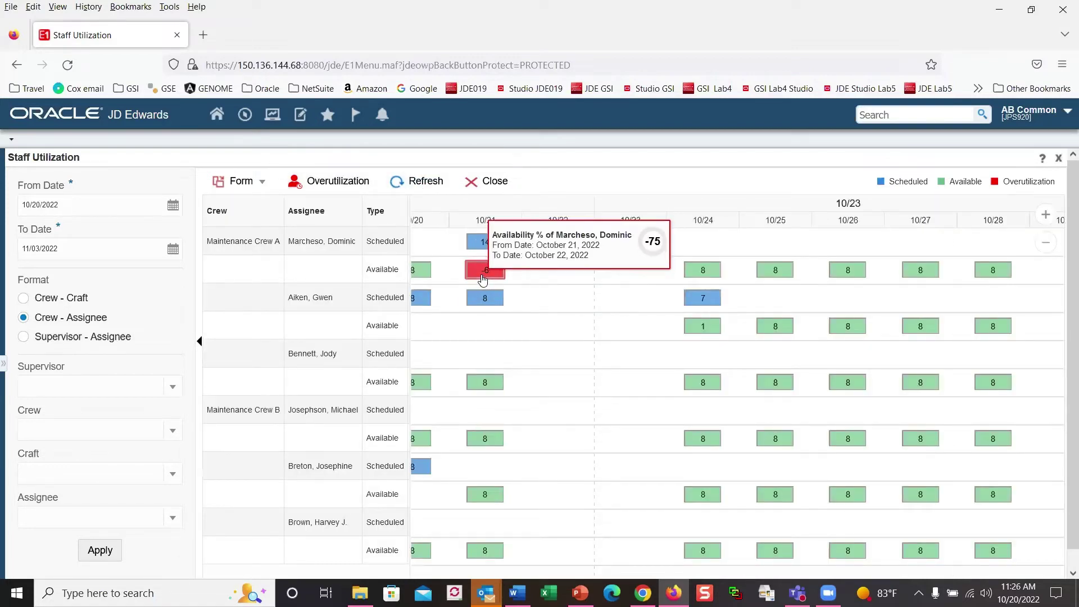
pyautogui.click(482, 247)
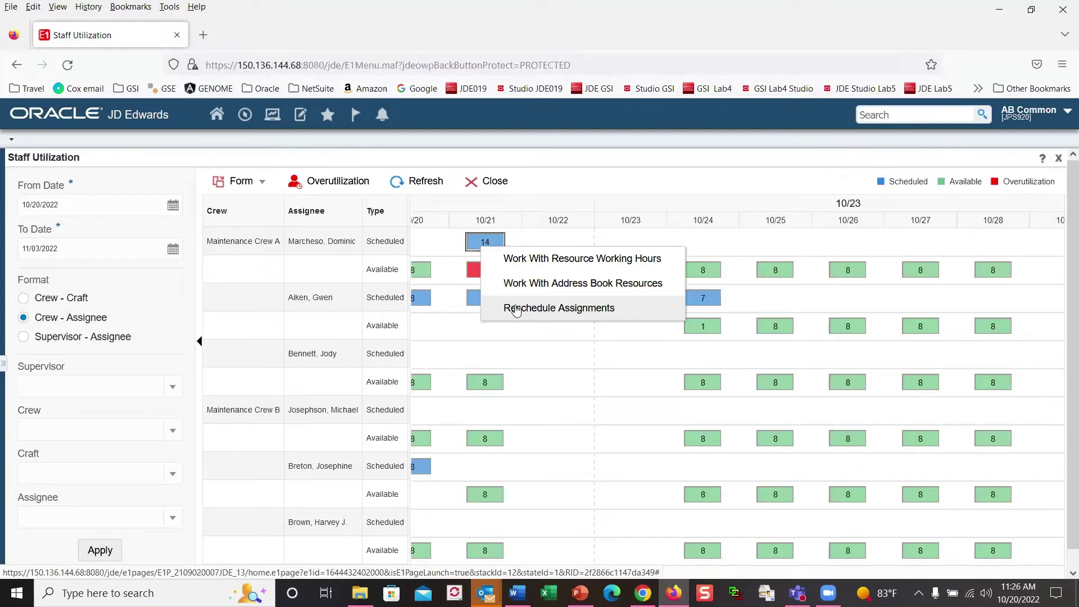
# Step: Reschedule Install Safety Switch to 10/24 and Replace motor on vertical mill to 10/25
pyautogui.click(516, 309)
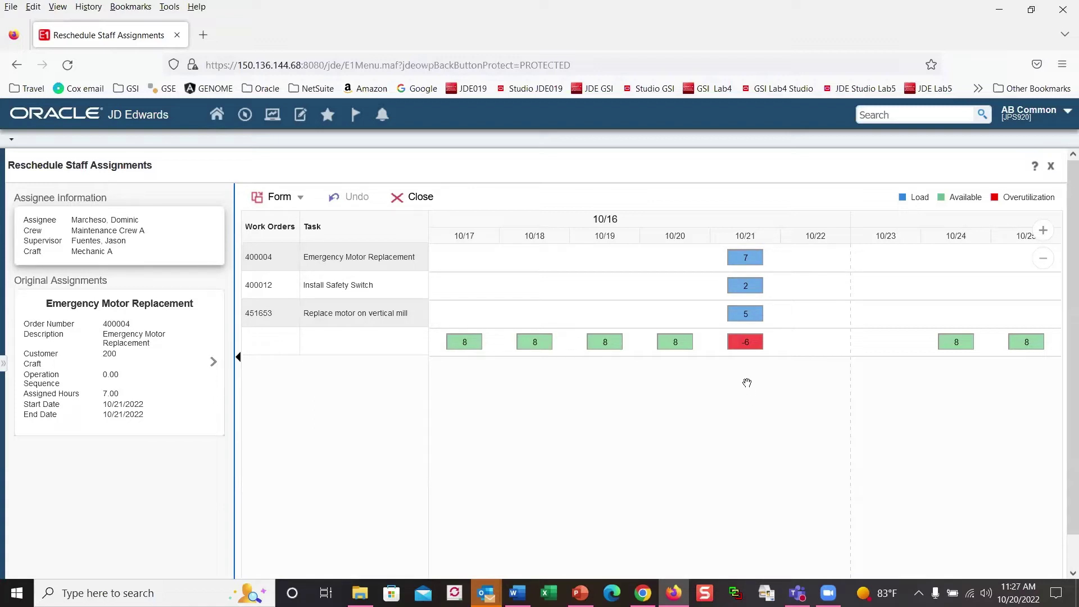
pyautogui.moveTo(748, 335)
pyautogui.moveTo(741, 261)
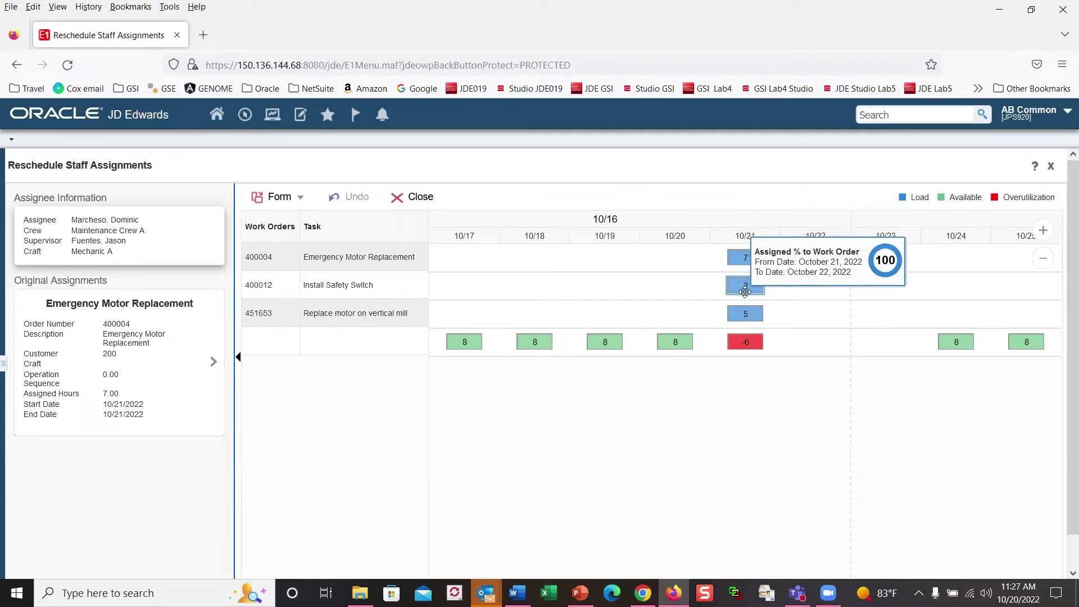
pyautogui.moveTo(745, 286)
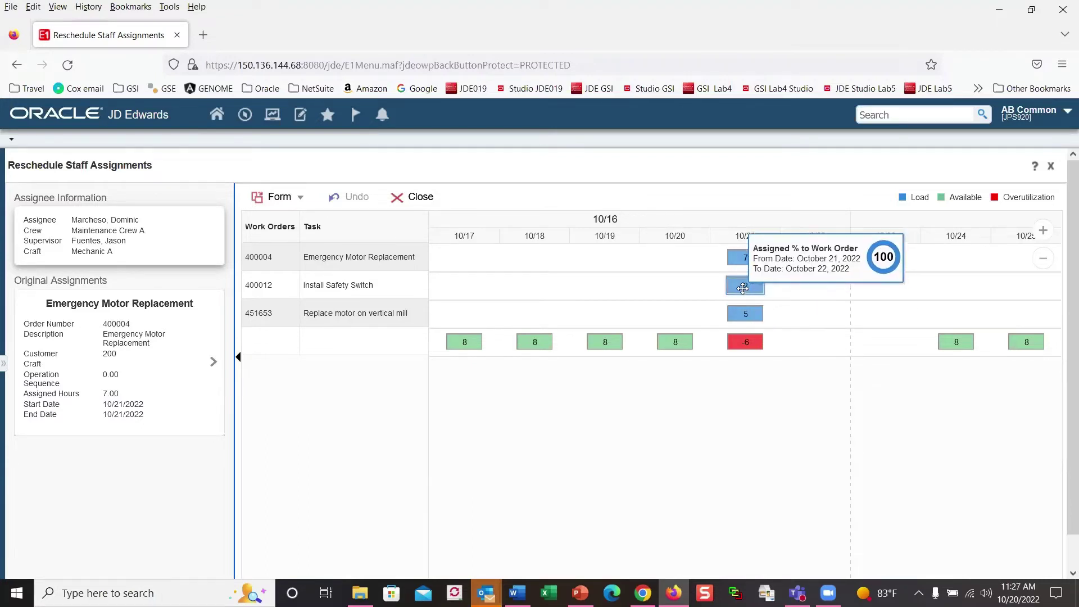
pyautogui.moveTo(743, 288); pyautogui.dragTo(937, 293)
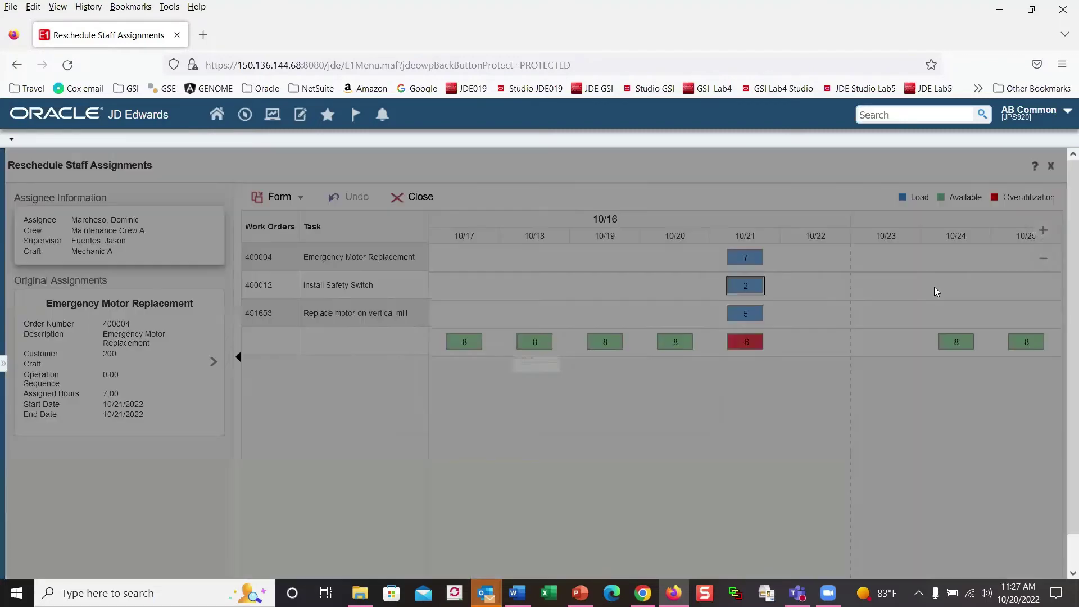
pyautogui.click(539, 402)
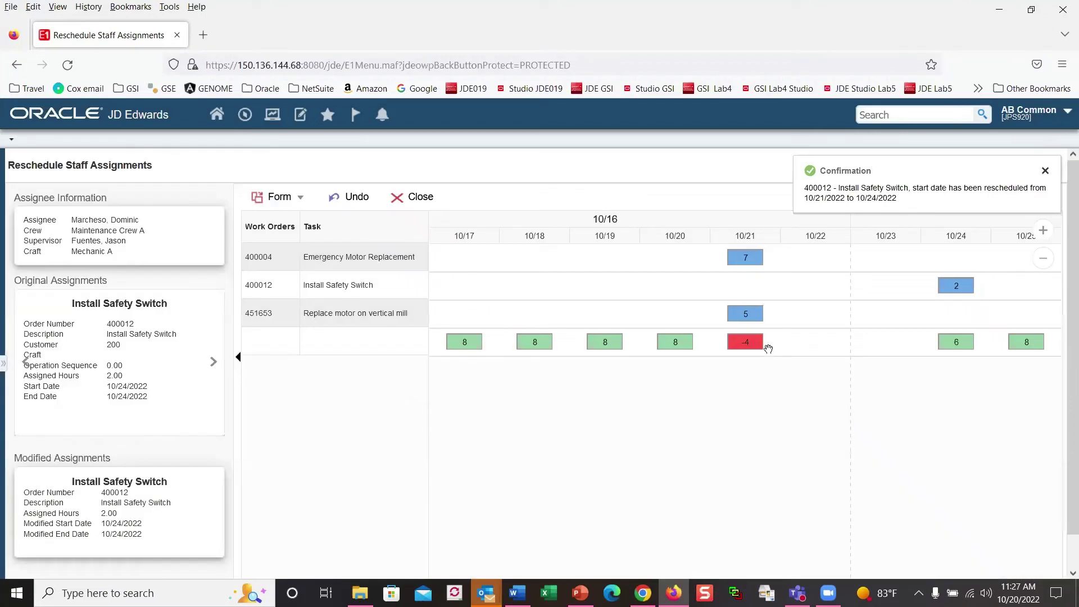
pyautogui.moveTo(743, 319); pyautogui.dragTo(1032, 315)
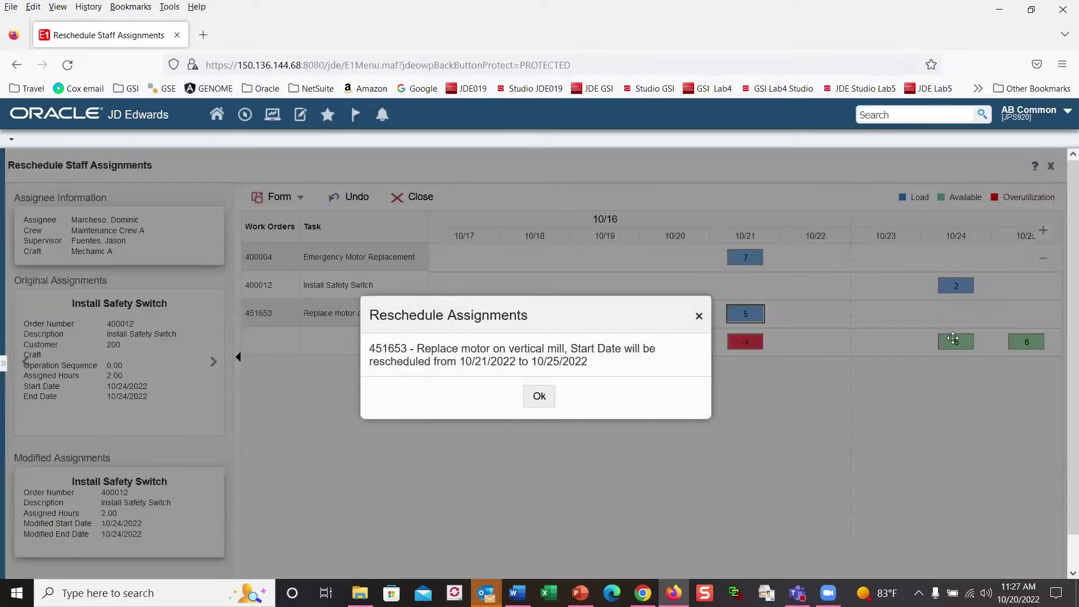
pyautogui.click(539, 397)
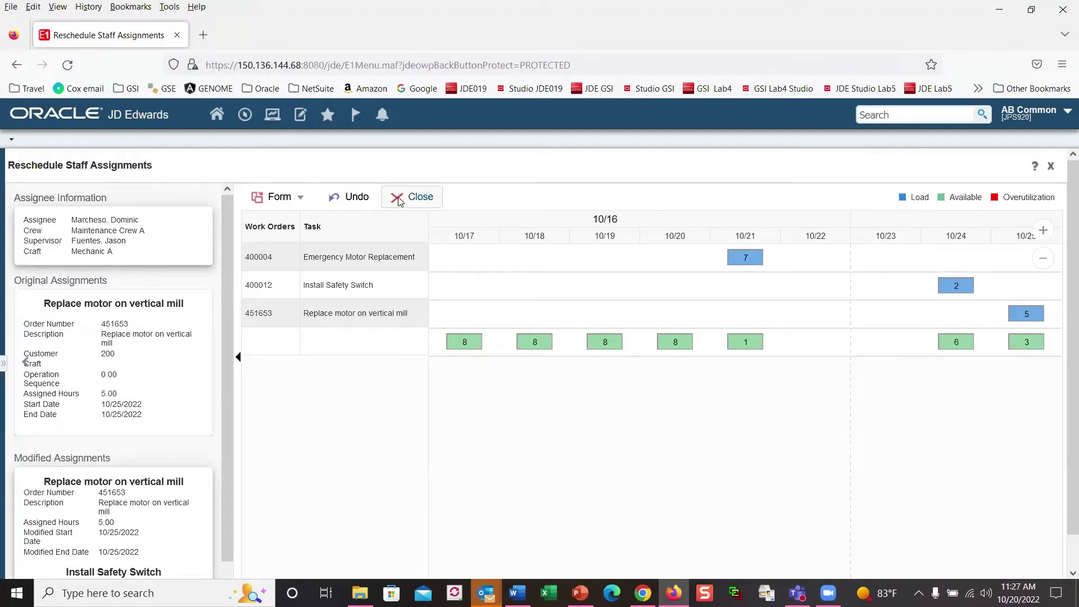
# Step: Undo the rescheduling of orders 451653 and 400012, confirming each, then close rescheduling
pyautogui.click(300, 198)
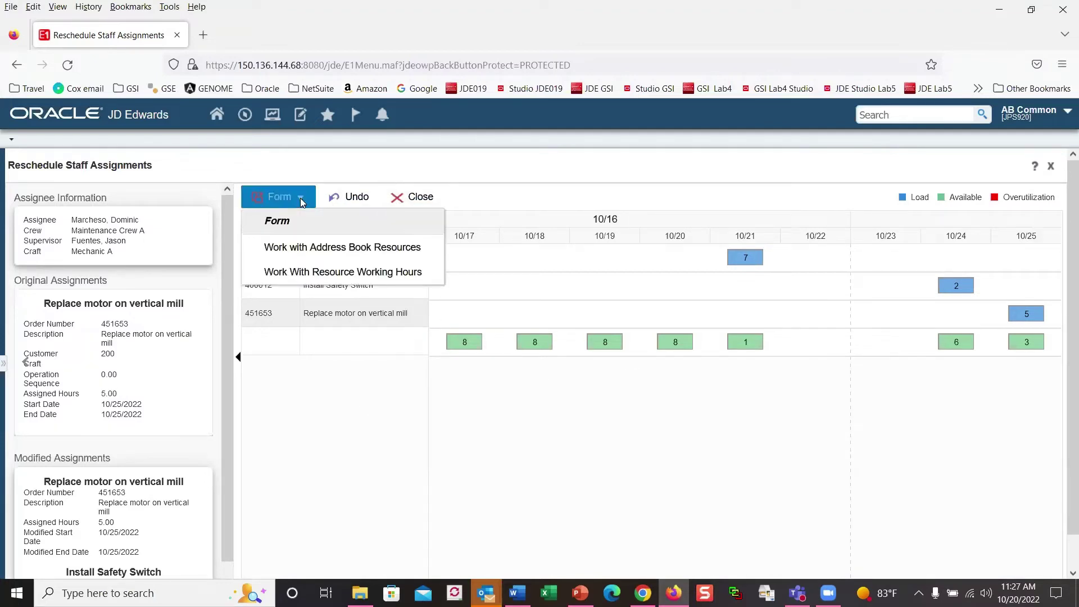
pyautogui.click(355, 196)
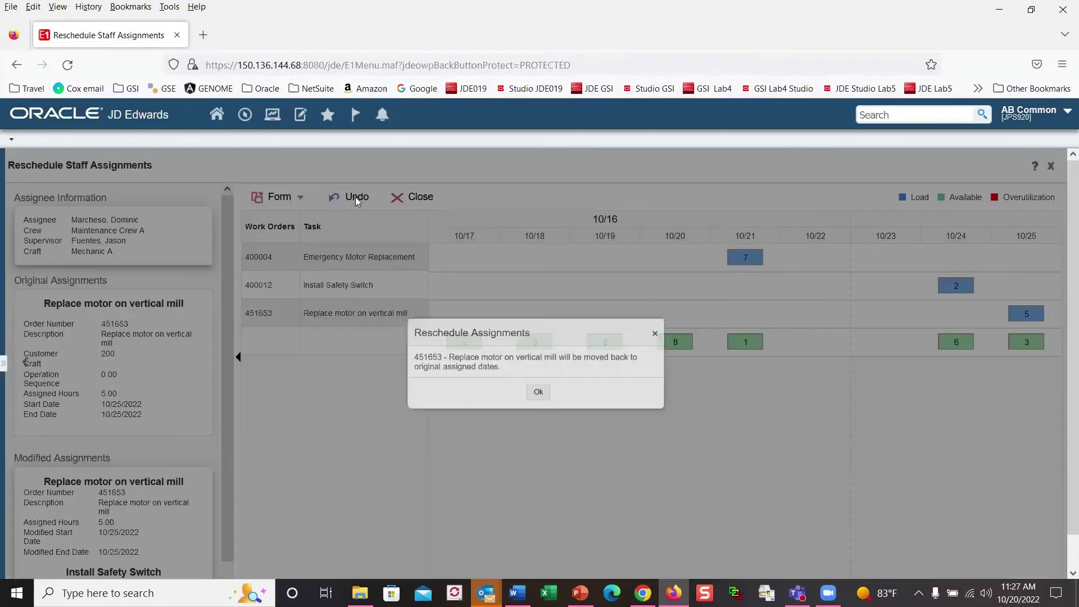
pyautogui.click(537, 402)
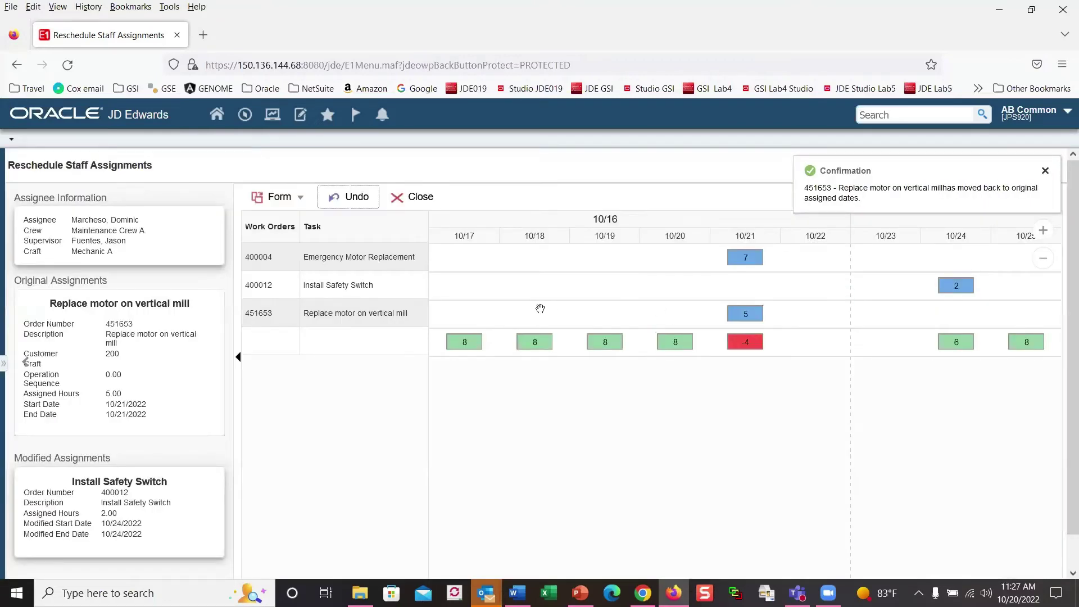
pyautogui.click(353, 202)
pyautogui.click(539, 403)
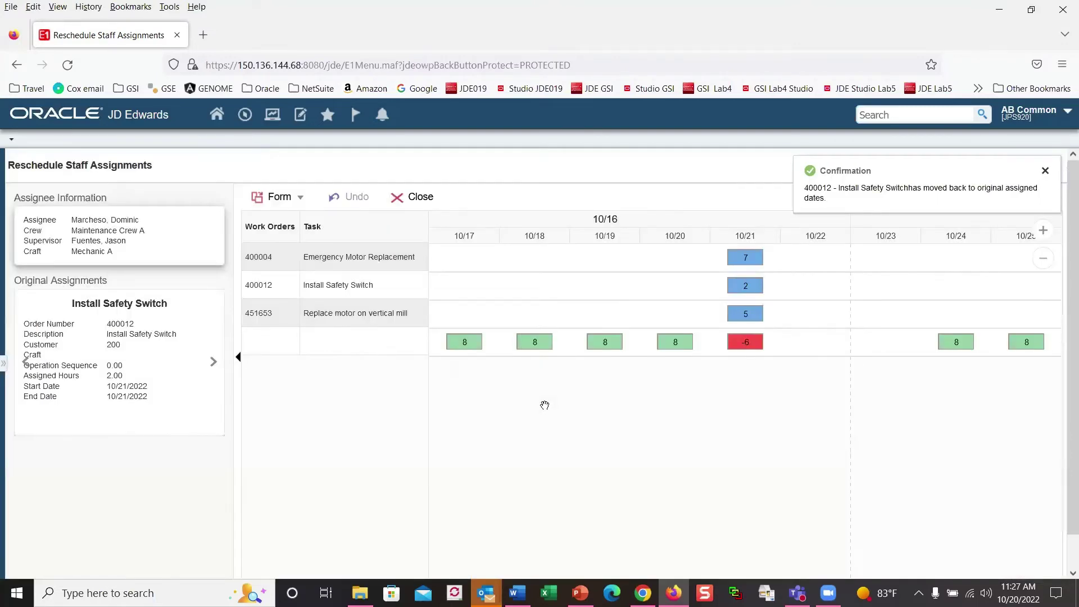
pyautogui.click(412, 197)
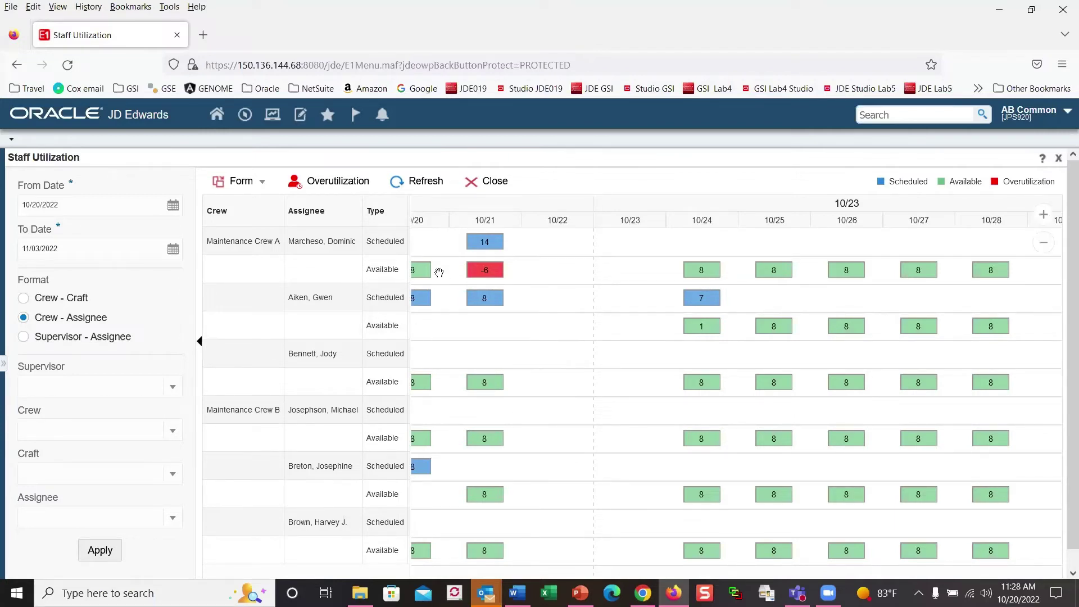
# Step: Close the Staff Utilization form to return to the Maintenance Management page
pyautogui.click(475, 186)
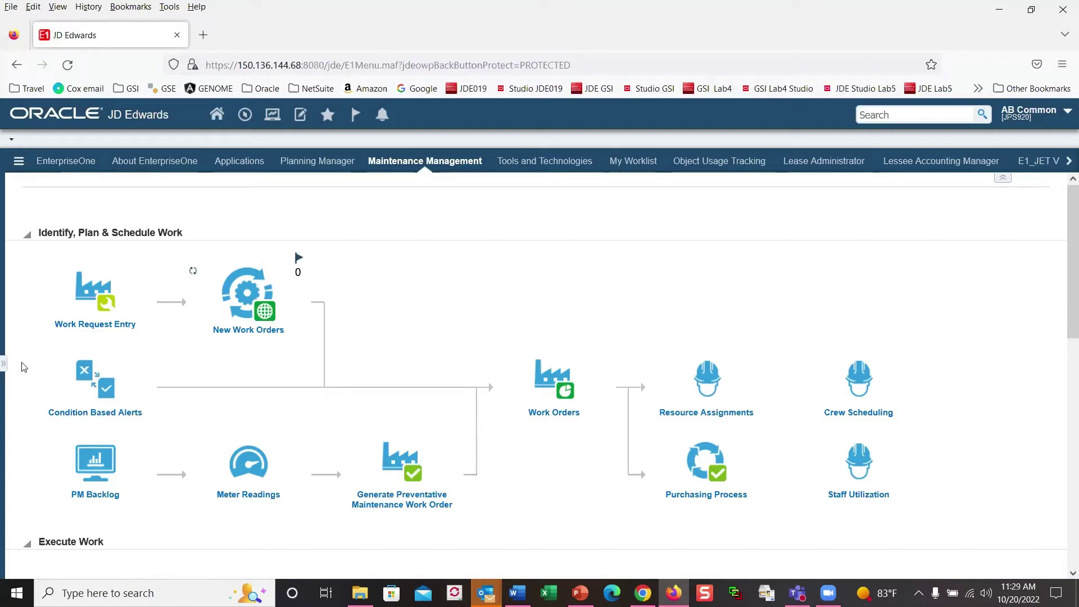
# Step: Launch Rental Item Availability from JET Apps and select rental item 740762 Air Compressor
pyautogui.click(4, 366)
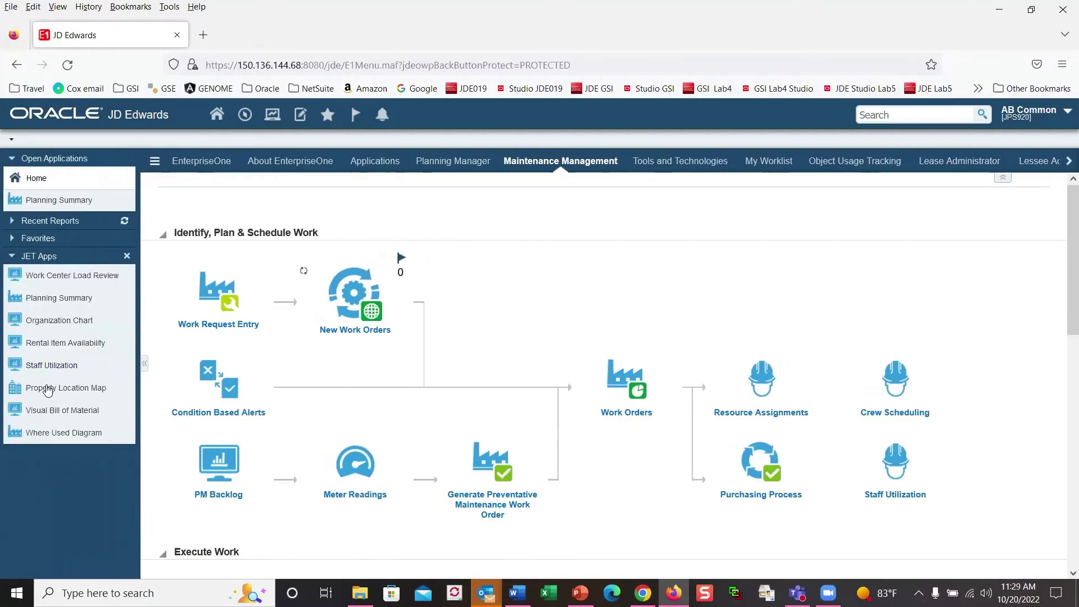
pyautogui.click(83, 345)
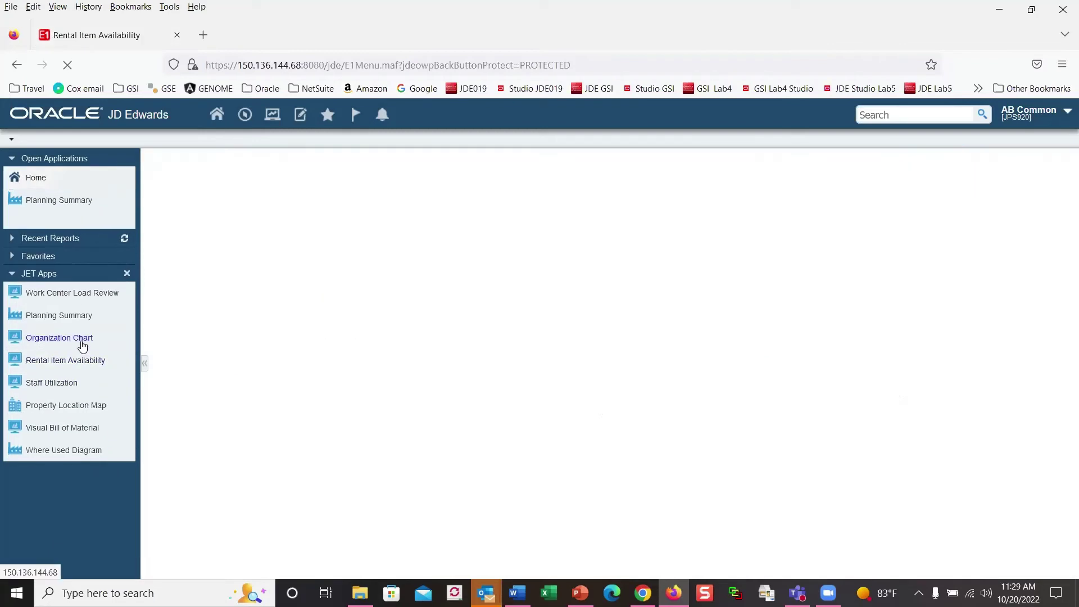
pyautogui.click(145, 365)
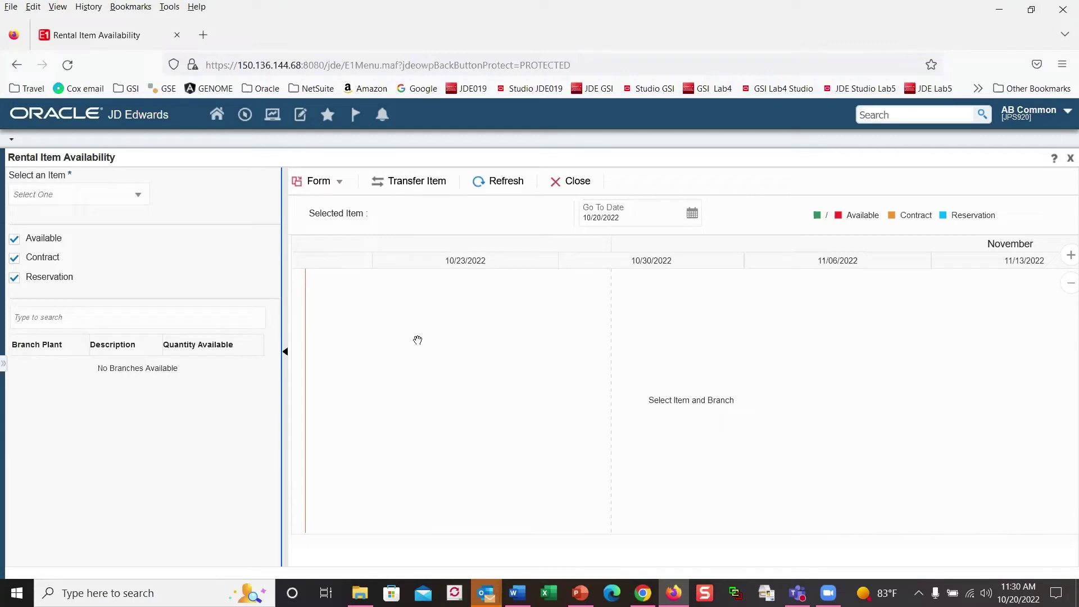
pyautogui.click(138, 195)
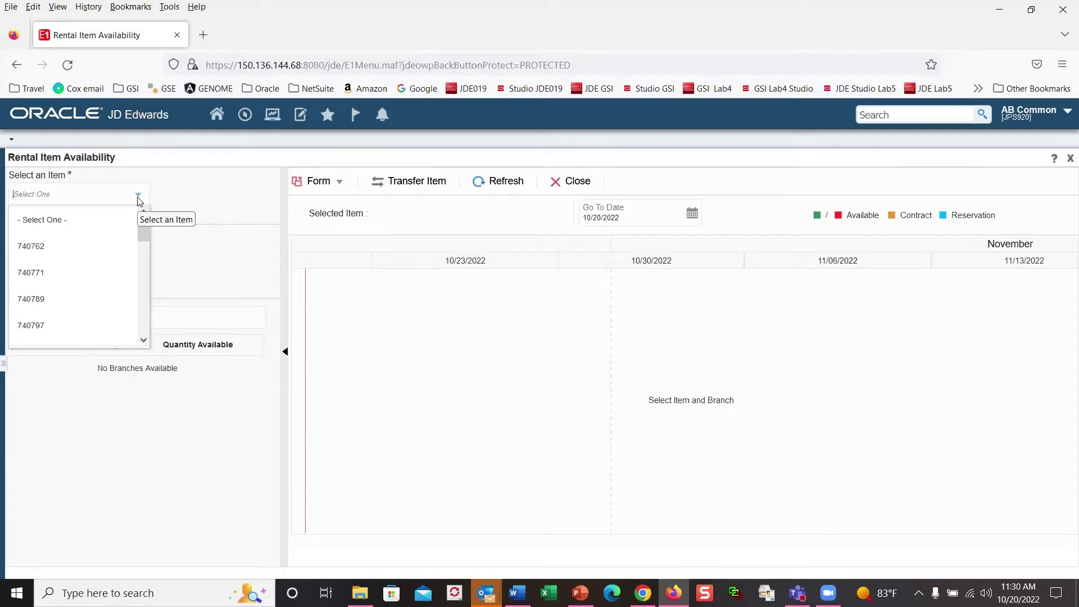
pyautogui.click(85, 253)
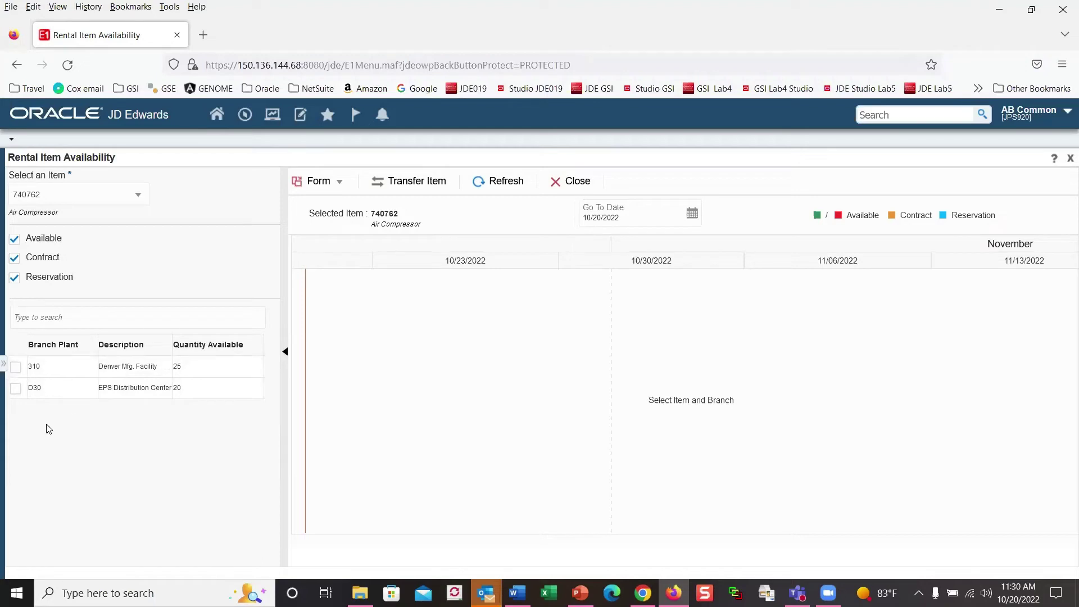
# Step: Show the availability timelines for branches 310 and D30
pyautogui.moveTo(27, 419)
pyautogui.mouseDown()
pyautogui.moveTo(215, 419)
pyautogui.moveTo(221, 392)
pyautogui.moveTo(137, 360)
pyautogui.moveTo(54, 363)
pyautogui.mouseUp()
pyautogui.press('Escape')
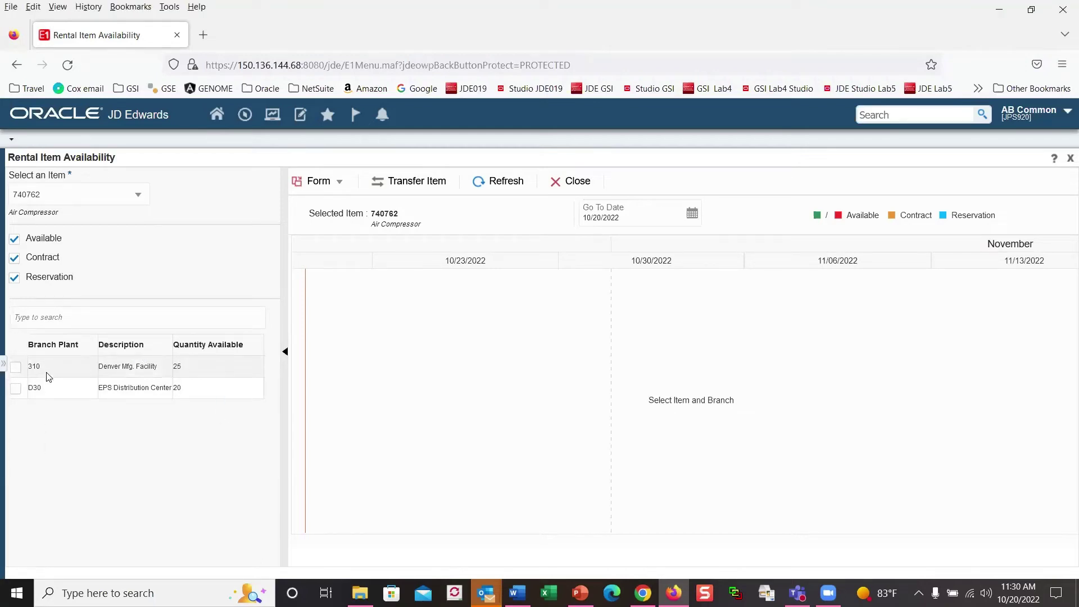
pyautogui.click(15, 368)
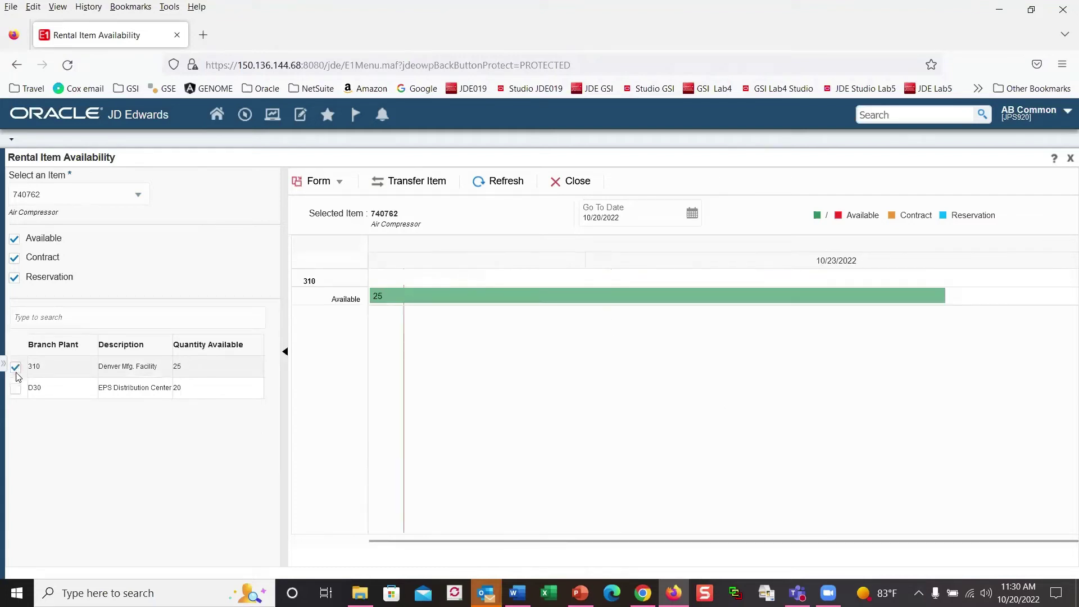
pyautogui.click(16, 388)
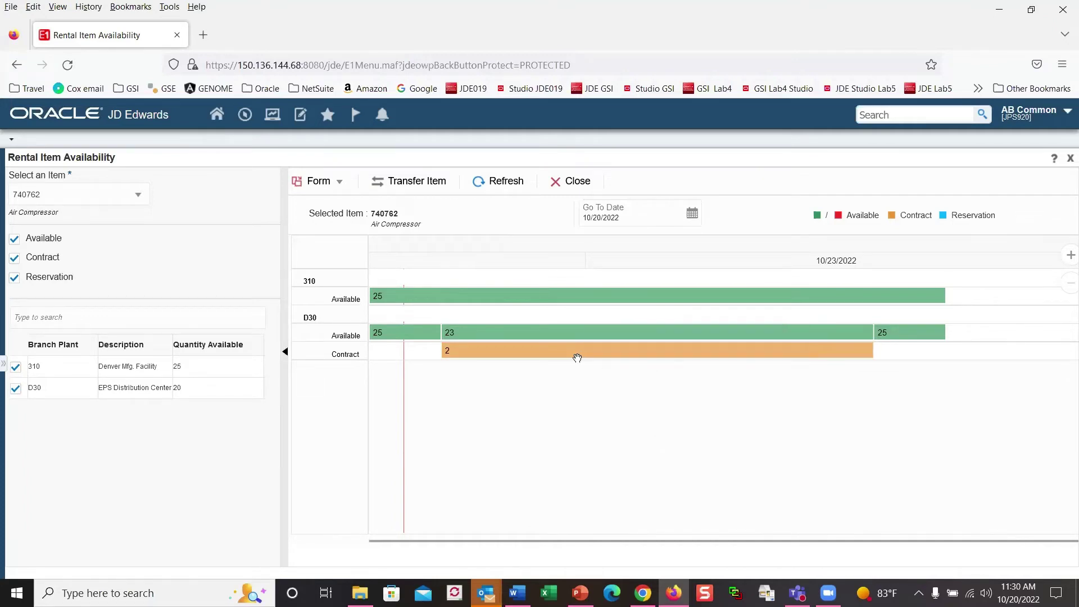
pyautogui.moveTo(583, 359)
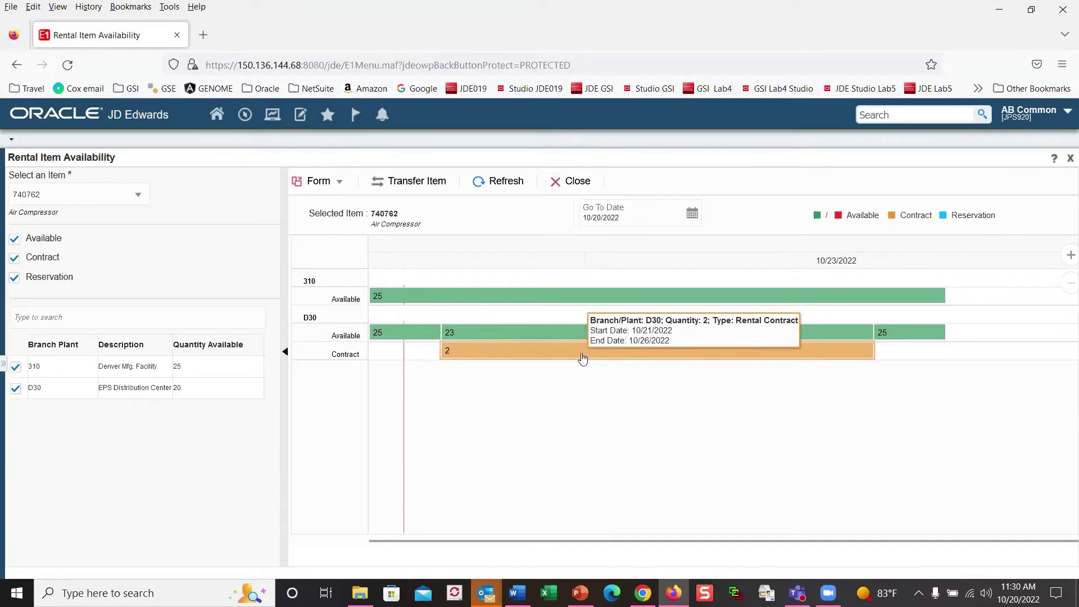
pyautogui.moveTo(888, 337)
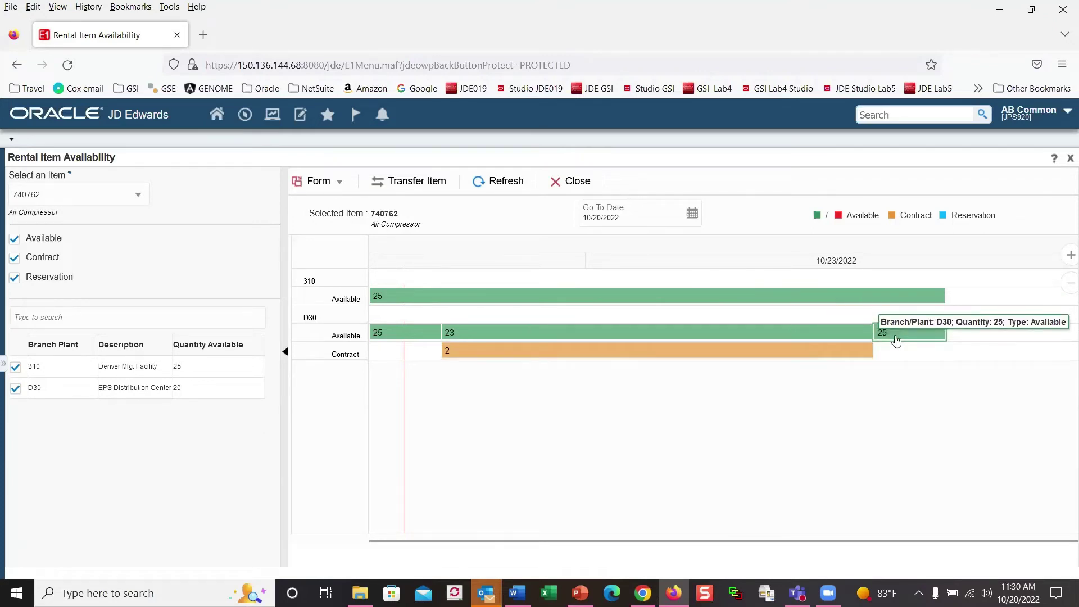
# Step: Go to Rental Contract Entry from the Form menu's Exits for business unit D30
pyautogui.click(337, 185)
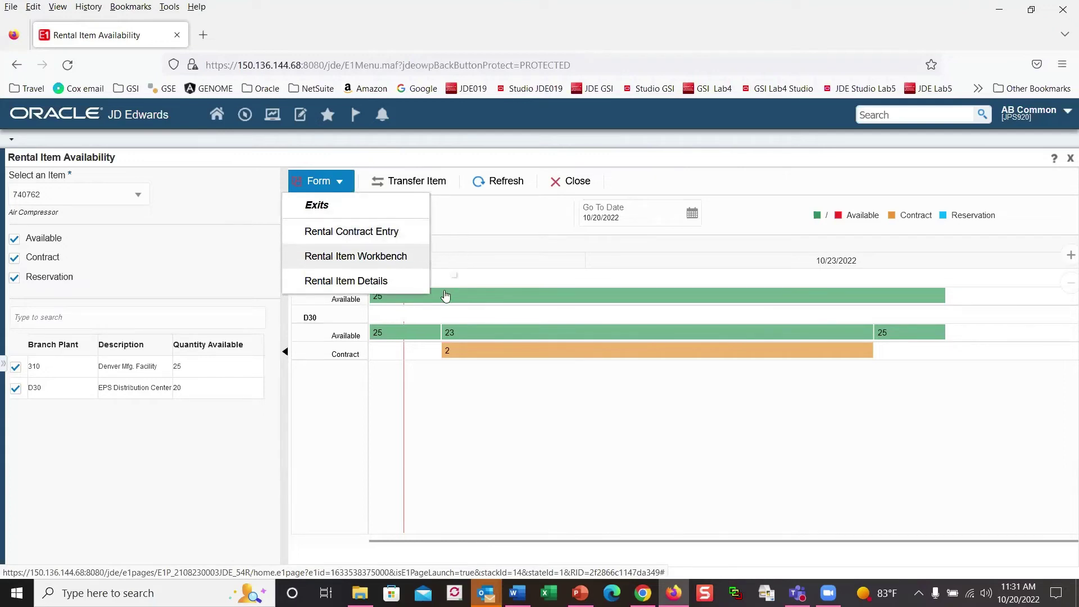
pyautogui.moveTo(456, 302)
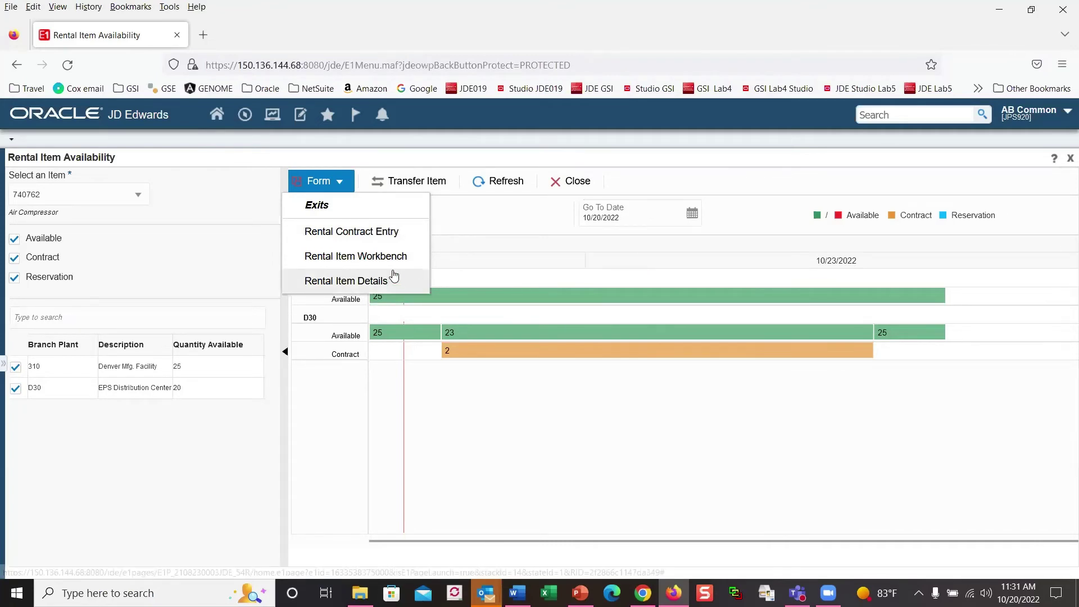
pyautogui.click(358, 233)
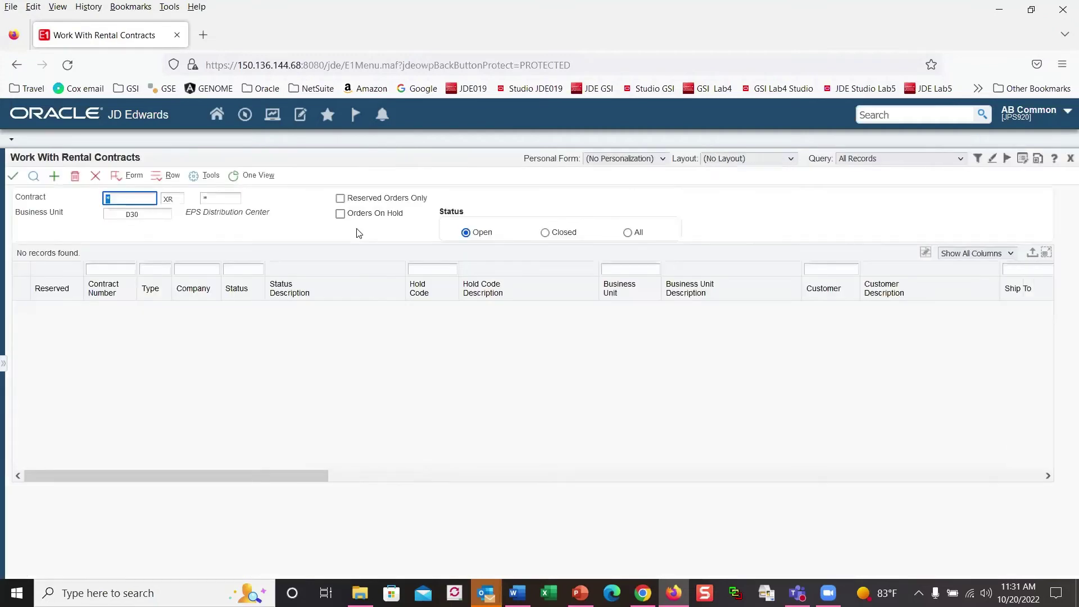
# Step: Start a new rental contract for customer 3121, correct the start date to 10/25/22, and submit
pyautogui.click(54, 176)
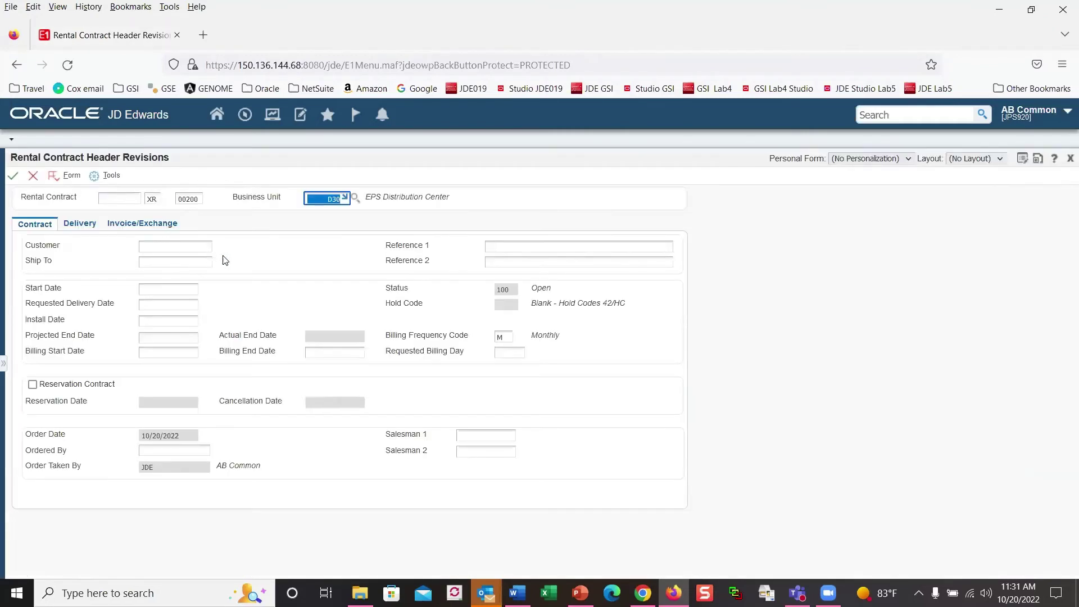
pyautogui.click(161, 247)
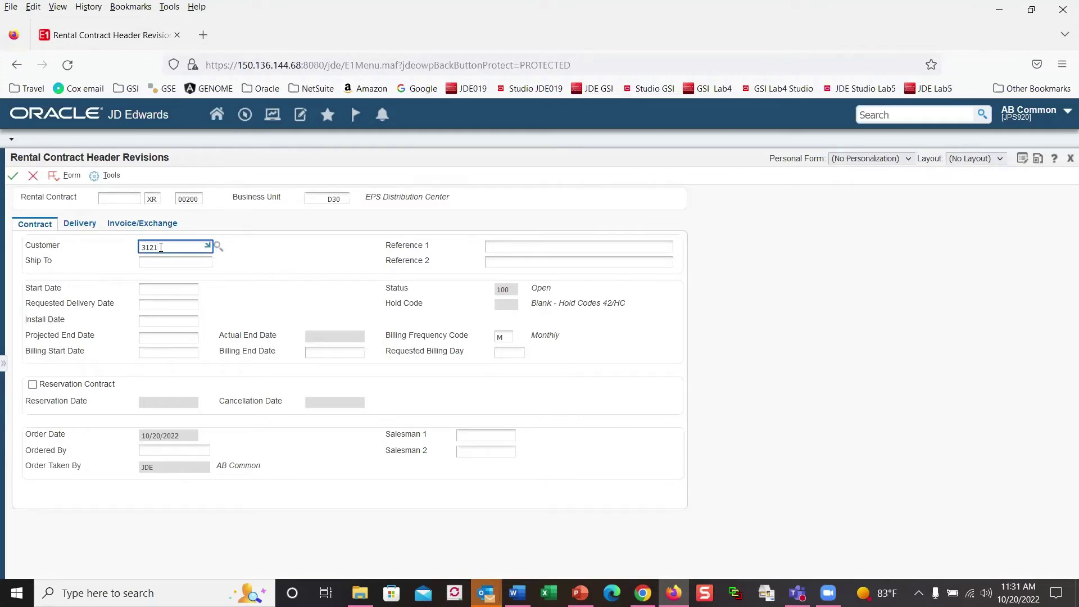
pyautogui.press('Tab')
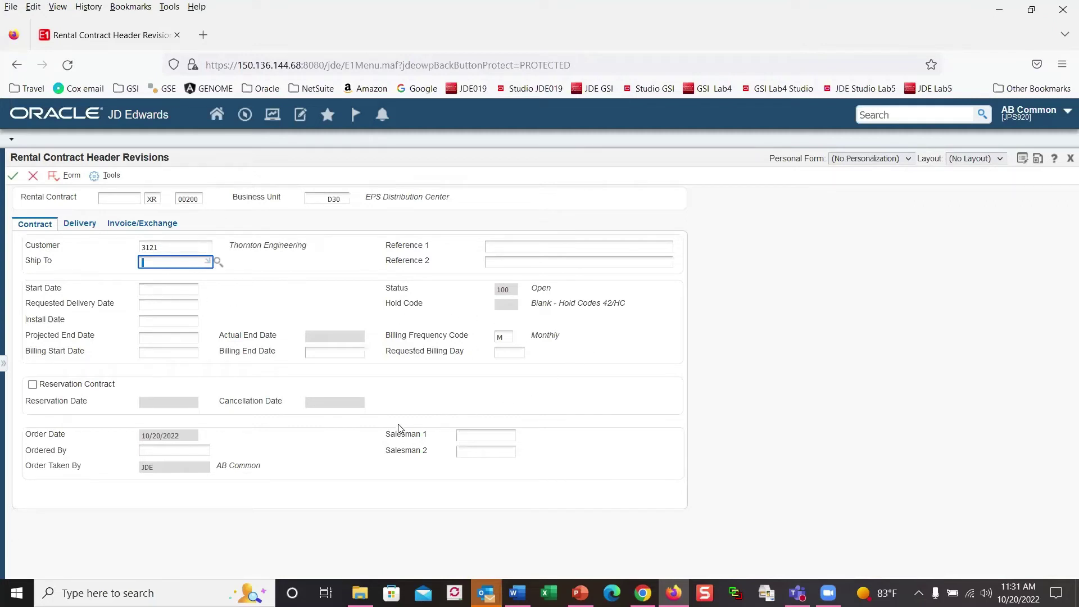
pyautogui.click(150, 291)
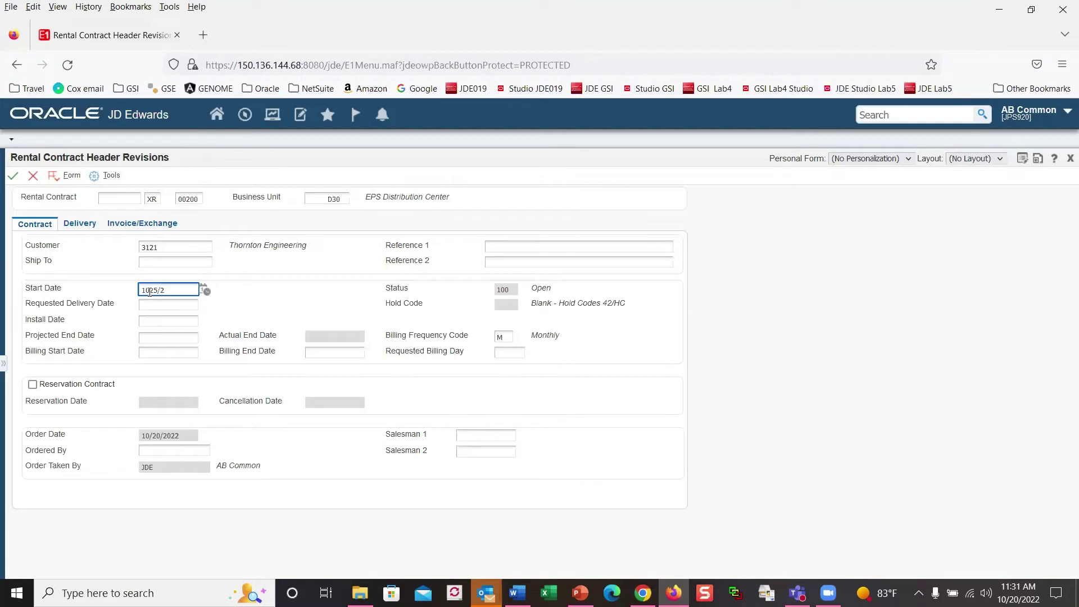
pyautogui.click(158, 315)
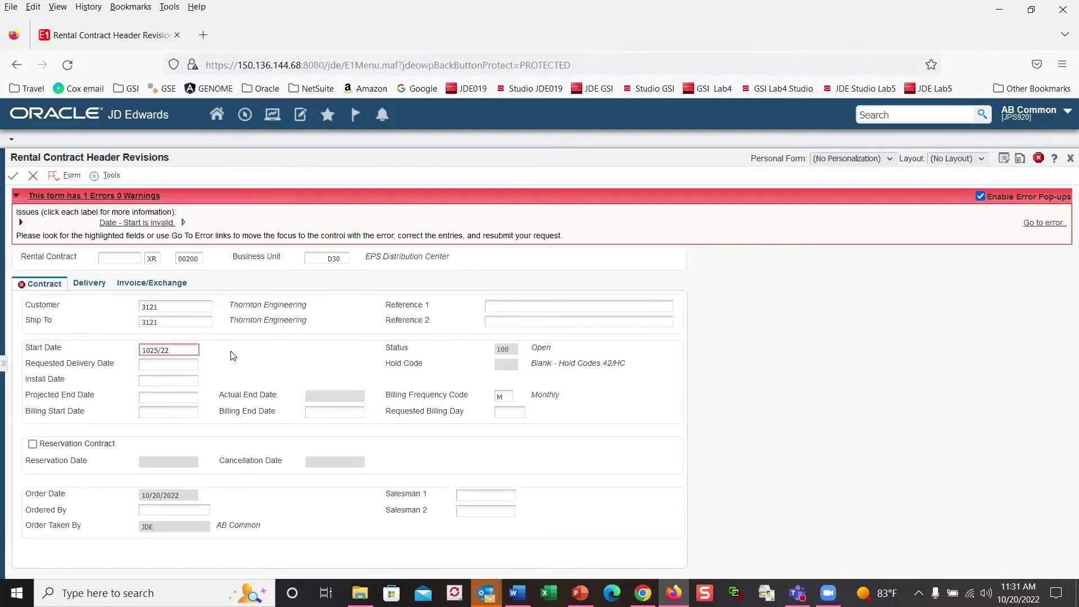
pyautogui.click(158, 349)
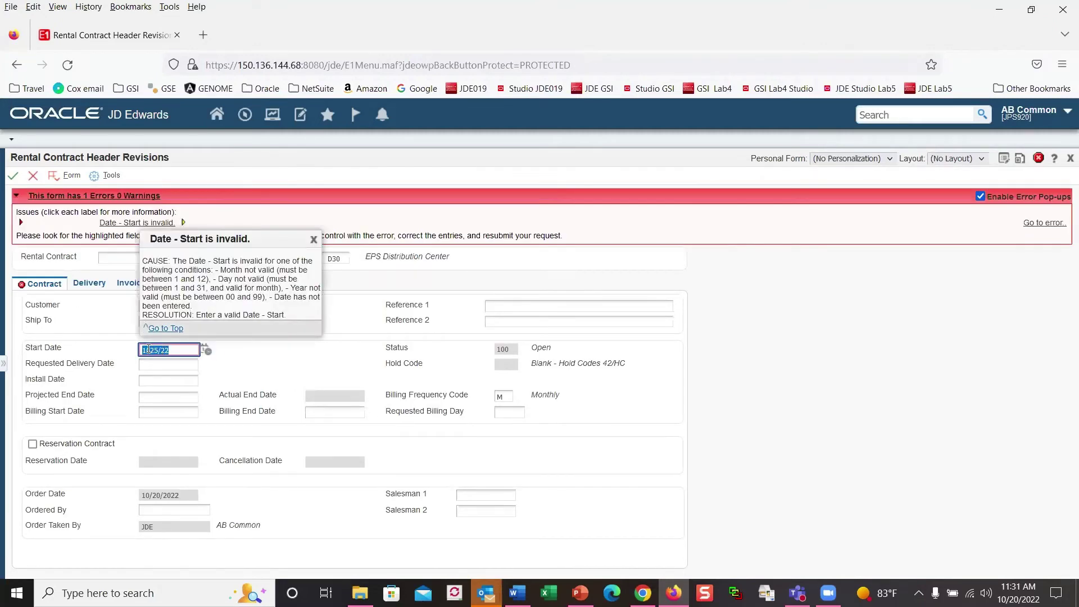
pyautogui.click(152, 352)
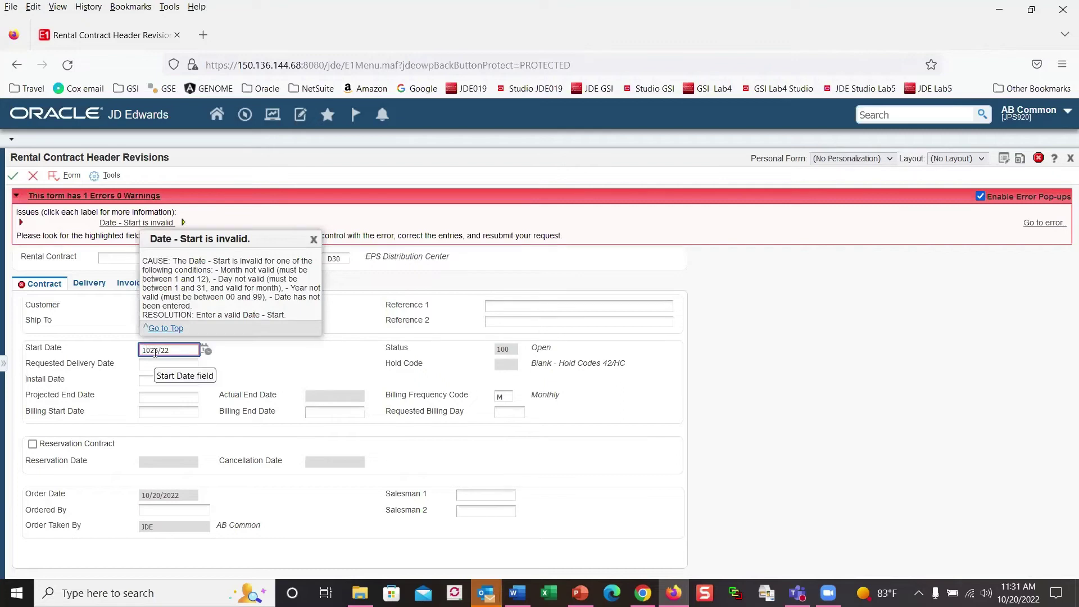
pyautogui.write('/')
pyautogui.click(240, 363)
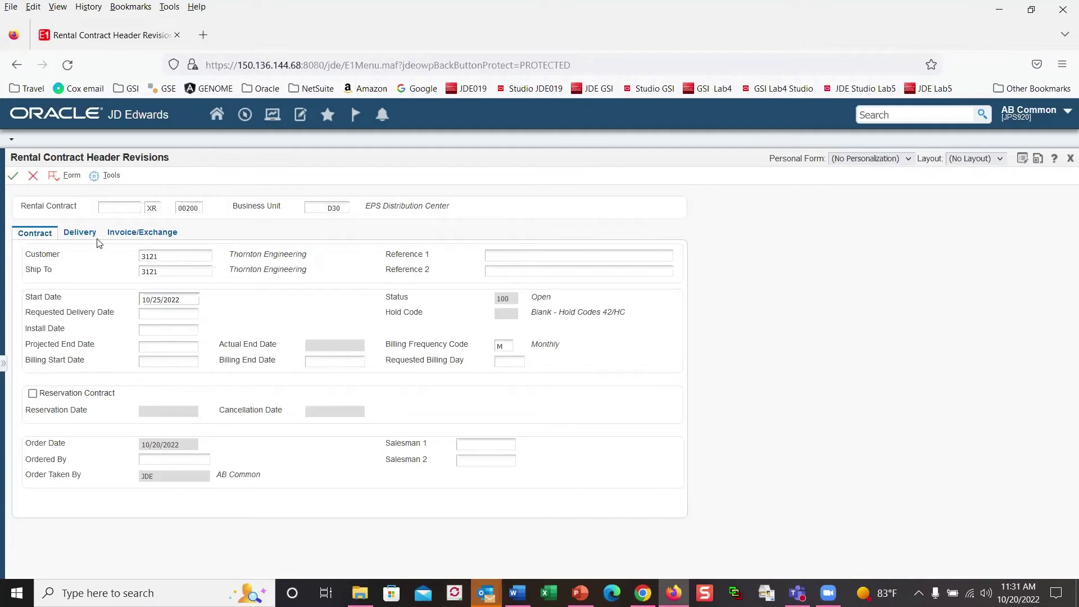
pyautogui.click(13, 176)
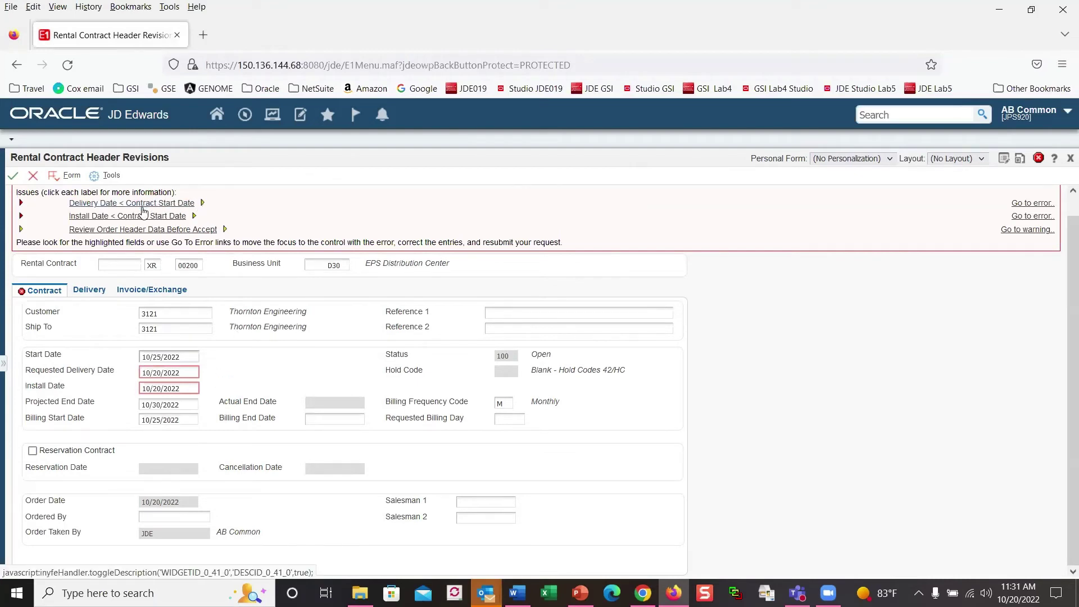
# Step: Copy the 10/25/2022 start date into the Requested Delivery Date and Install Date fields
pyautogui.click(186, 372)
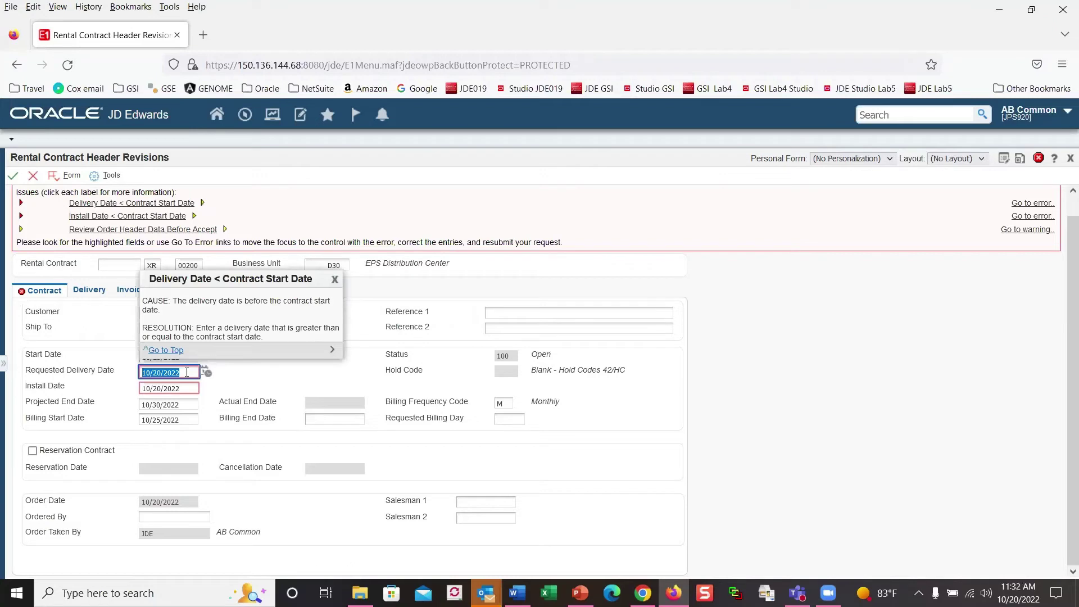
pyautogui.click(179, 357)
pyautogui.click(180, 358)
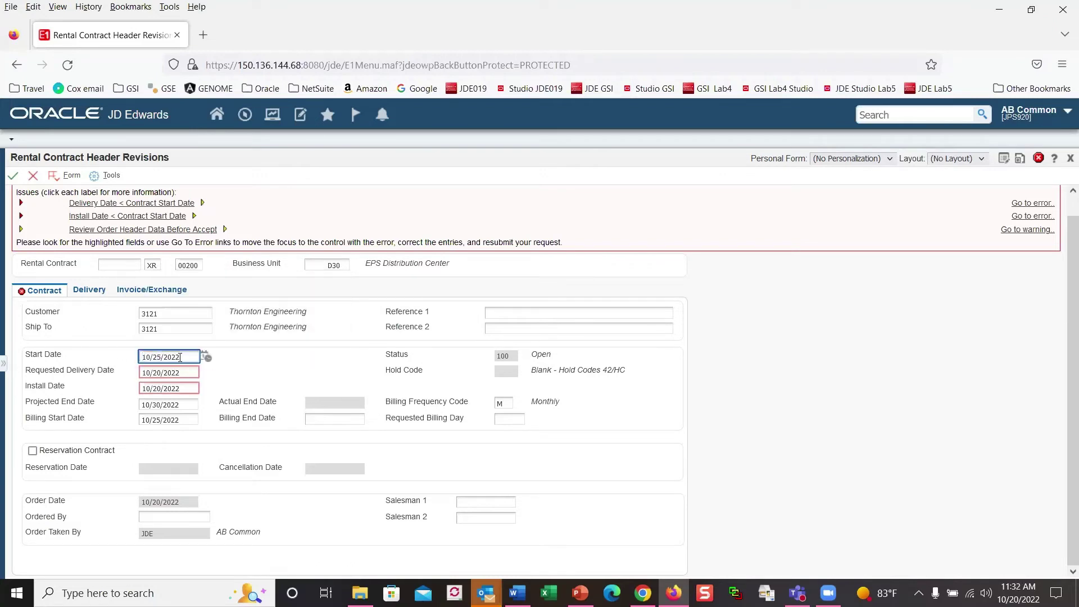
pyautogui.moveTo(186, 357); pyautogui.dragTo(117, 354)
pyautogui.hotkey('ctrl', 'c')
pyautogui.click(182, 373)
pyautogui.hotkey('ctrl', 'v')
pyautogui.click(183, 392)
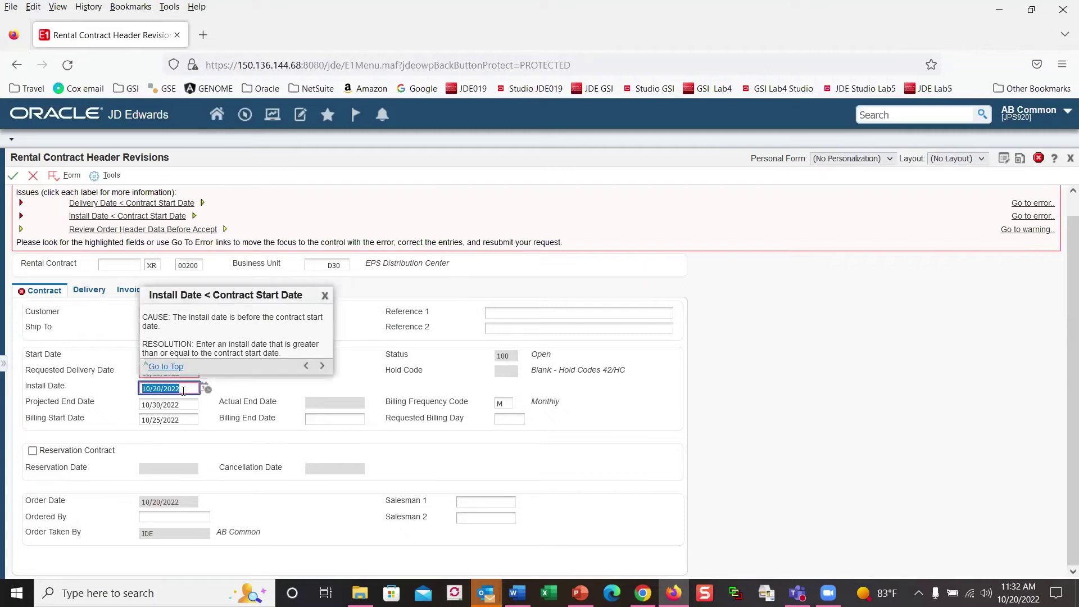
pyautogui.hotkey('ctrl', 'v')
pyautogui.click(268, 394)
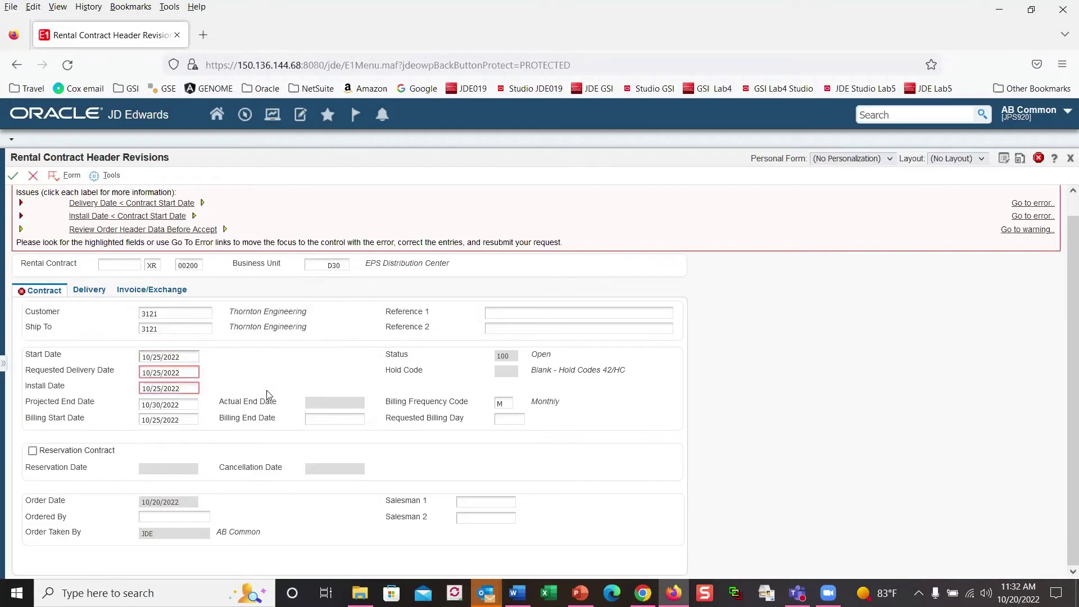
# Step: Accept the header, enter item 740762 on contract line 1, confirm, and close the detail form
pyautogui.click(13, 177)
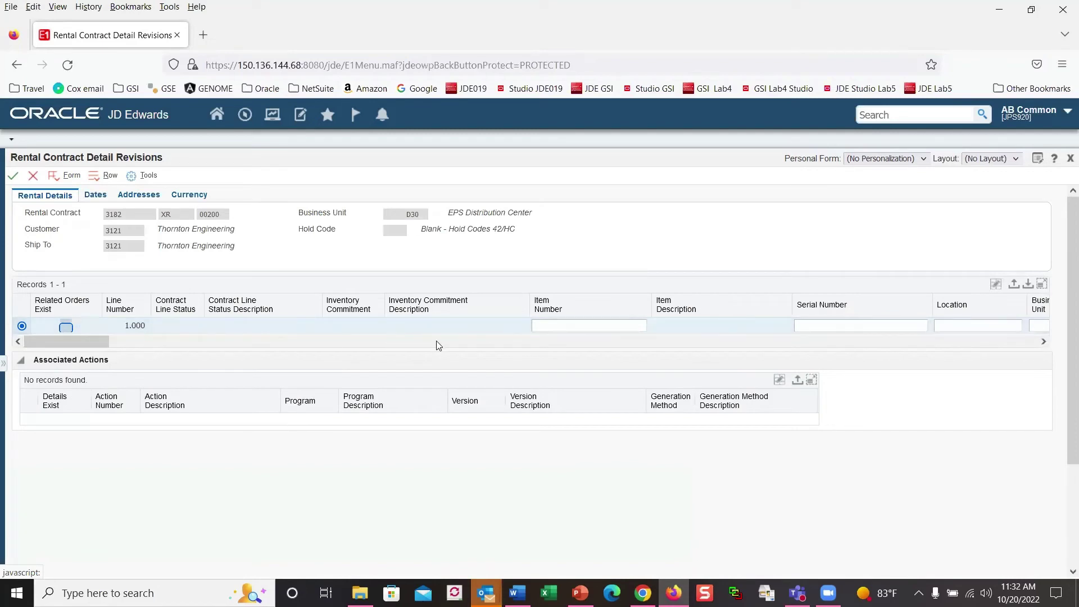
pyautogui.click(553, 326)
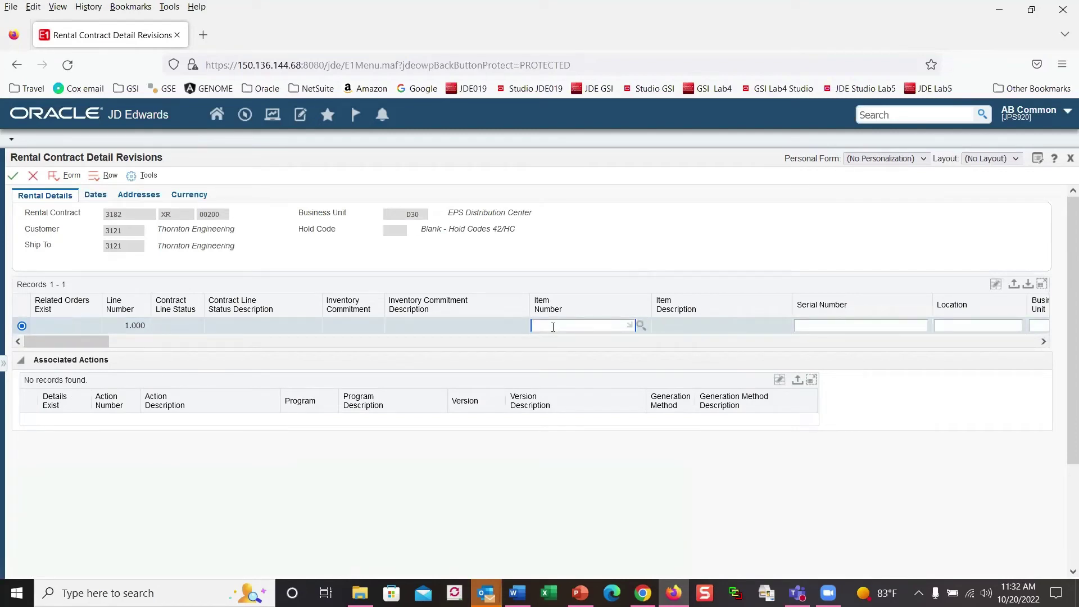
pyautogui.write('740762')
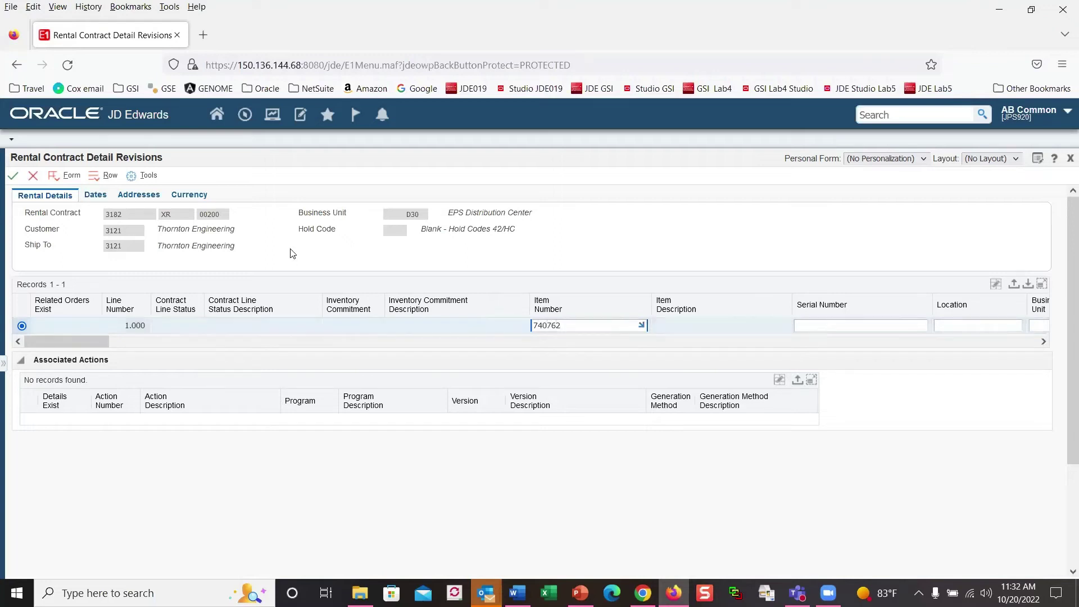
pyautogui.click(13, 176)
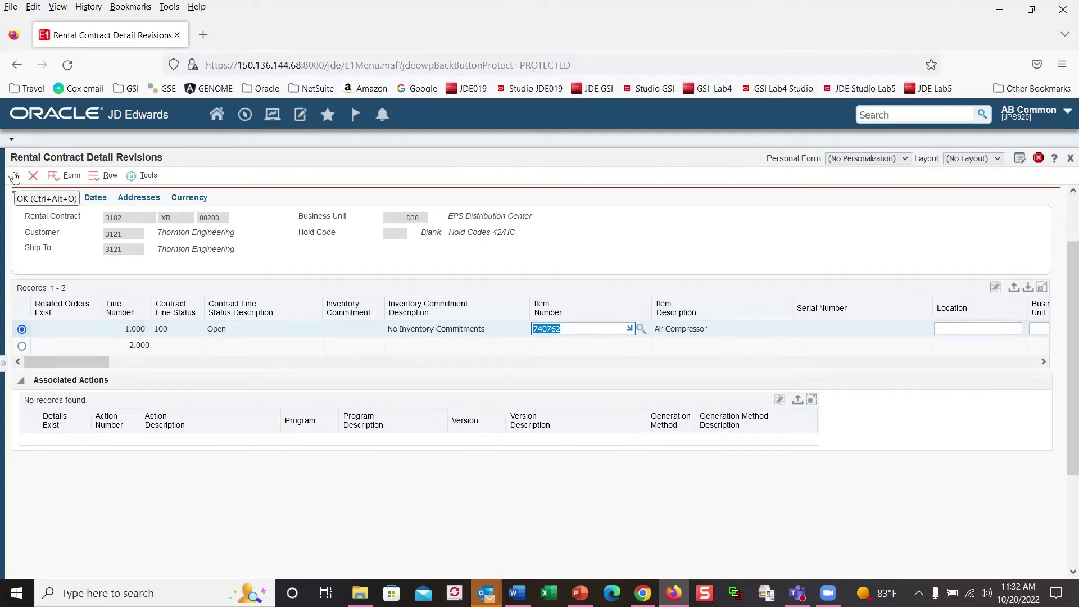
pyautogui.click(15, 177)
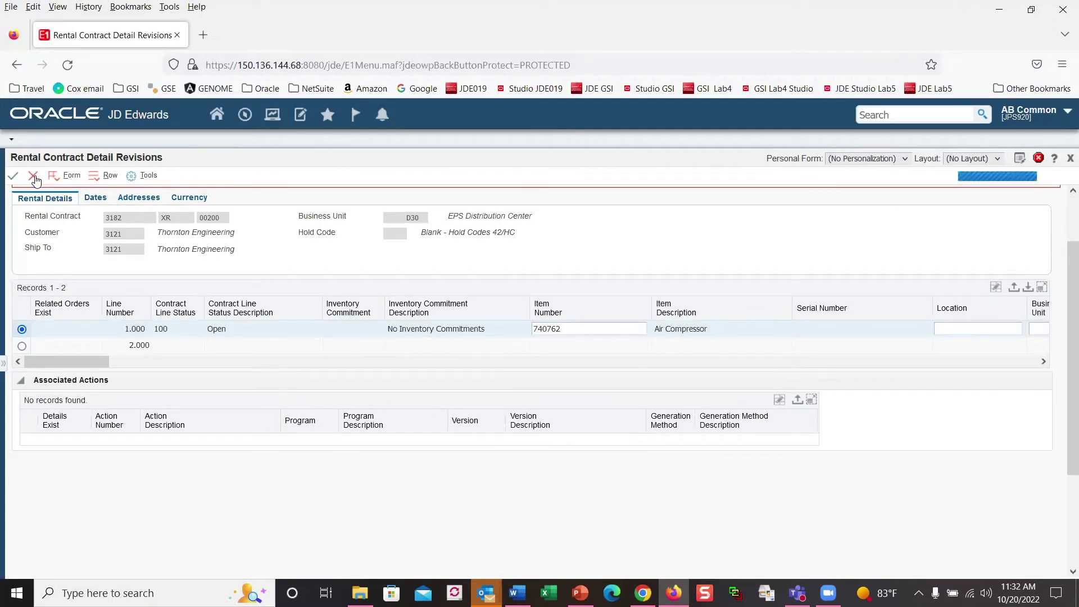
pyautogui.click(95, 176)
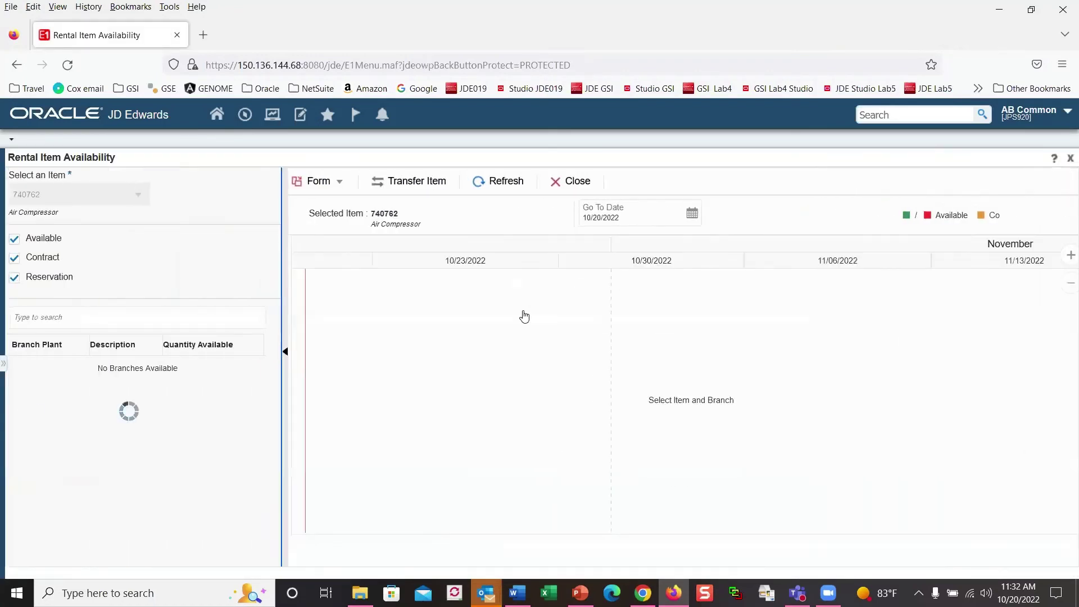
# Step: Refresh the branch list and show both branches 310 and D30 on the availability chart
pyautogui.click(498, 184)
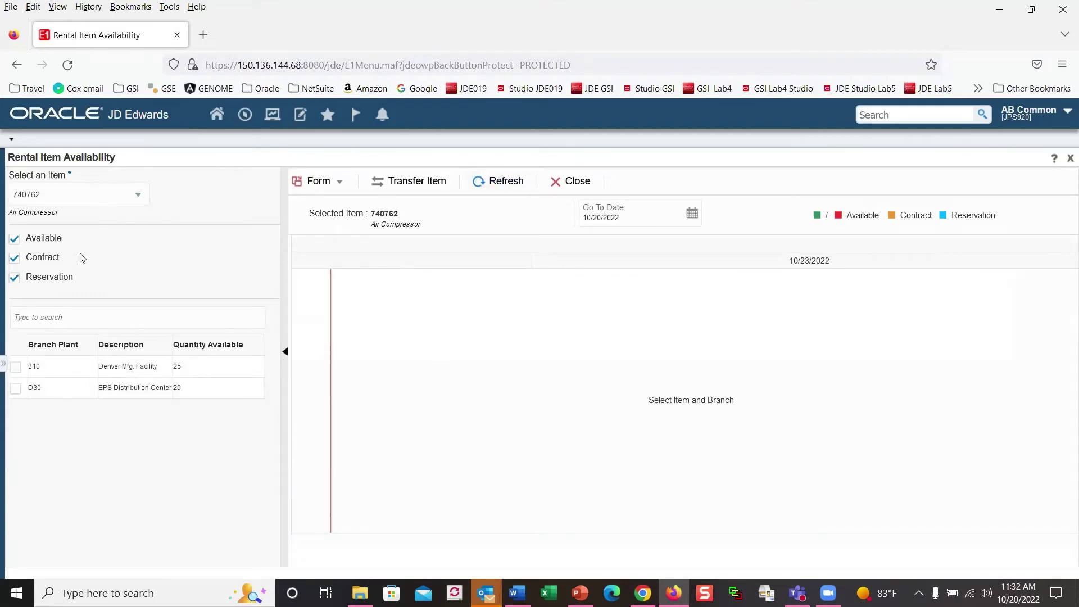
pyautogui.click(15, 366)
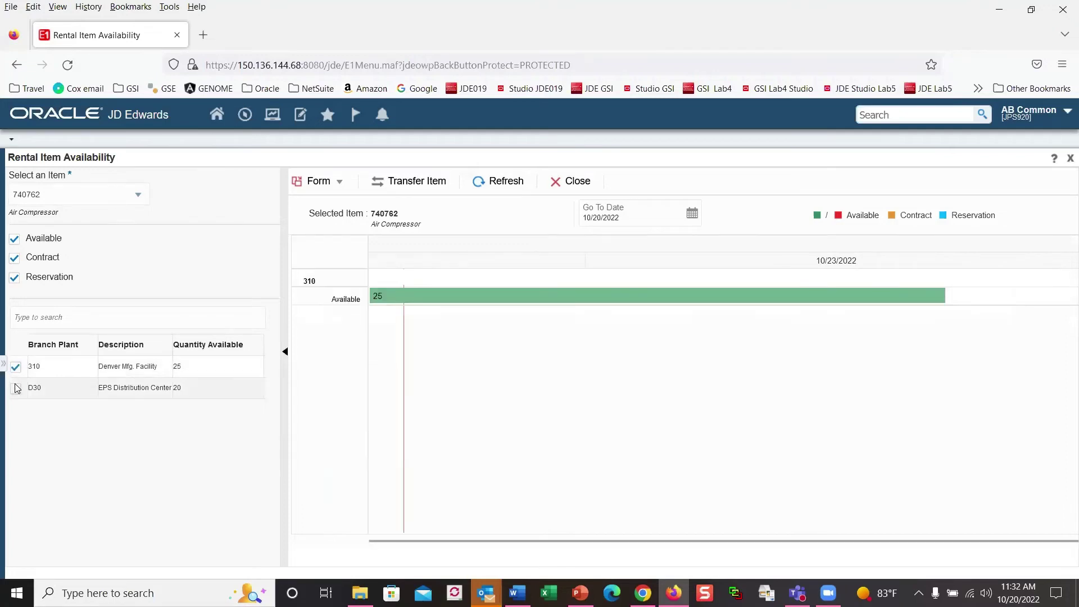
pyautogui.click(16, 388)
pyautogui.click(16, 388)
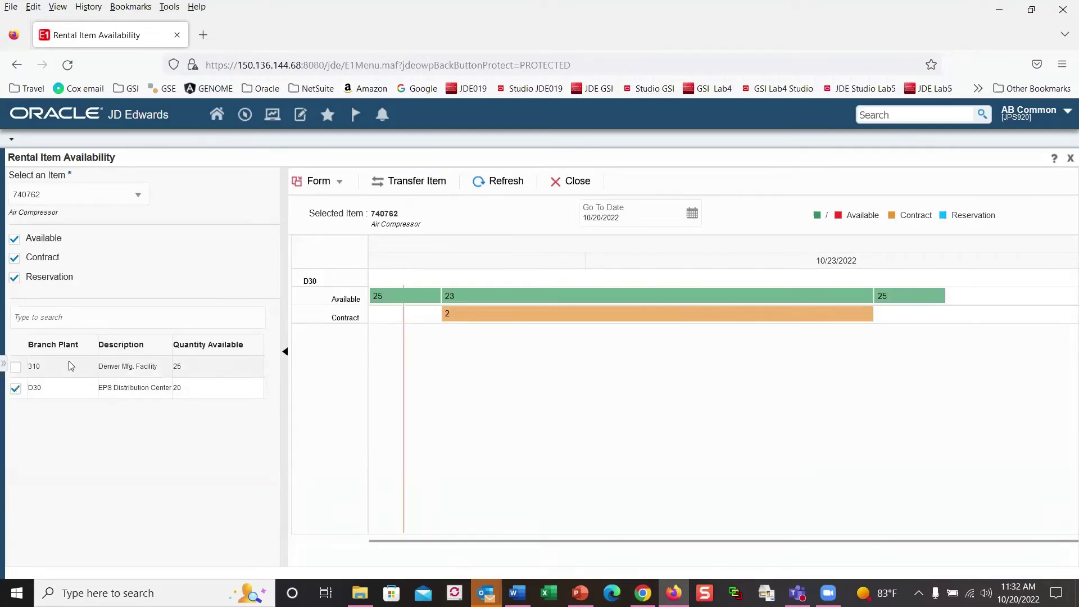
pyautogui.click(16, 368)
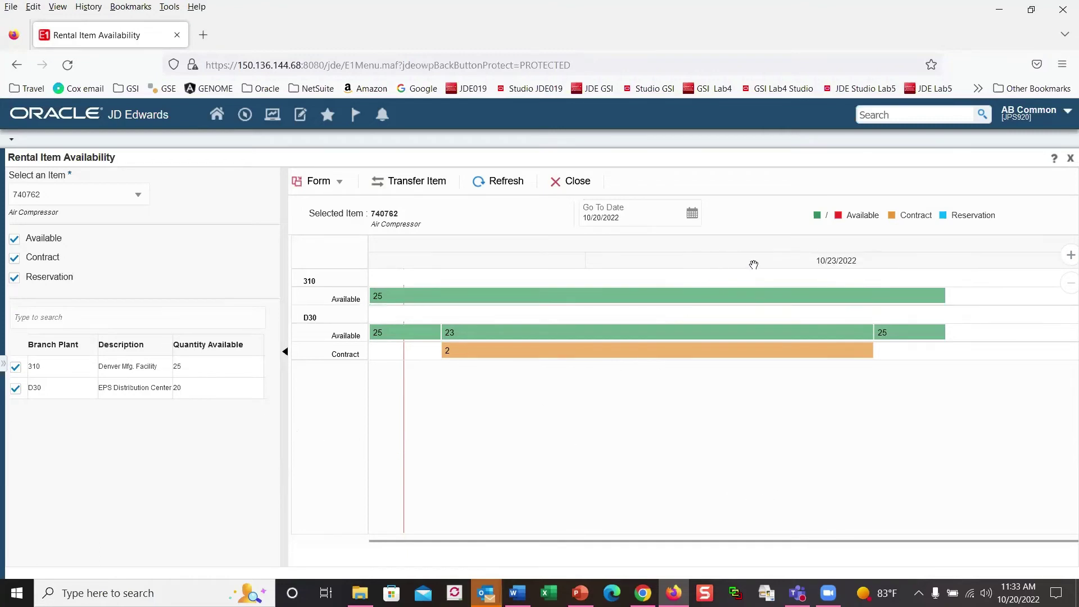
# Step: Zoom the timeline in twice to daily detail, then close Rental Item Availability
pyautogui.click(1068, 258)
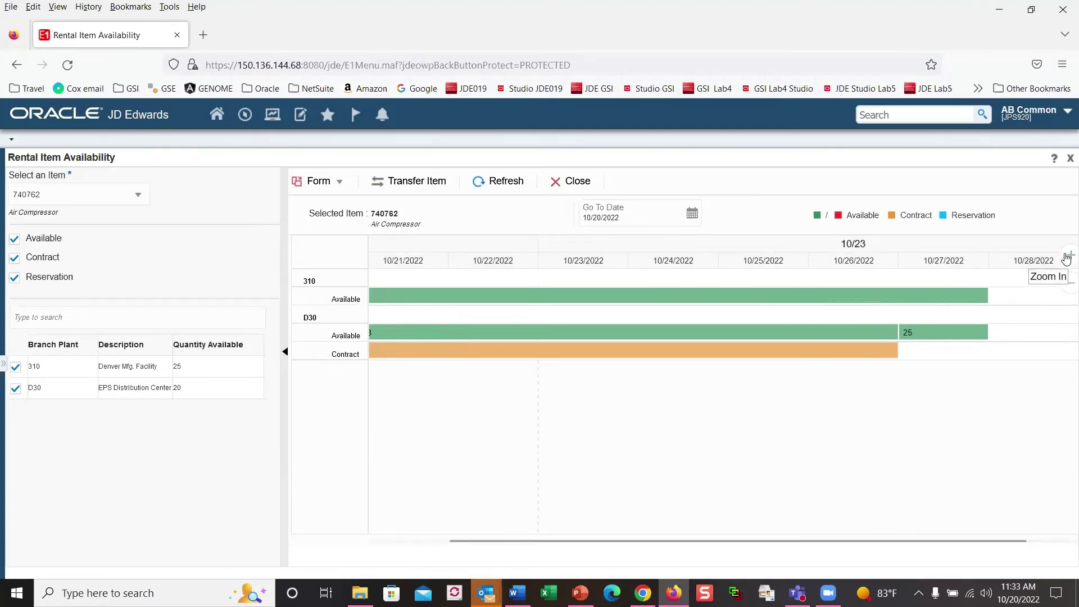
pyautogui.click(1068, 256)
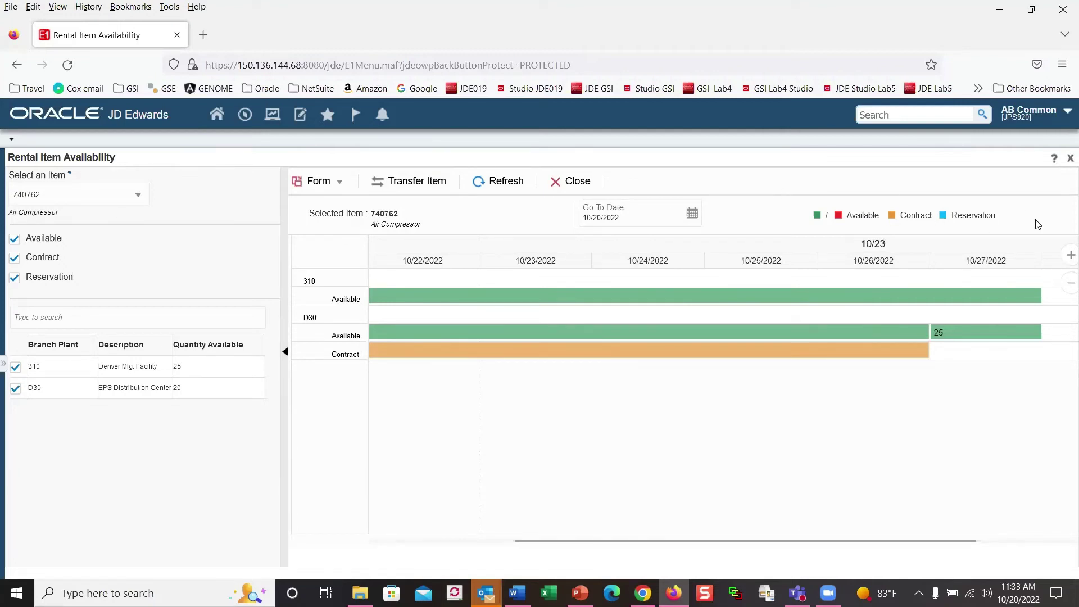
pyautogui.click(1068, 159)
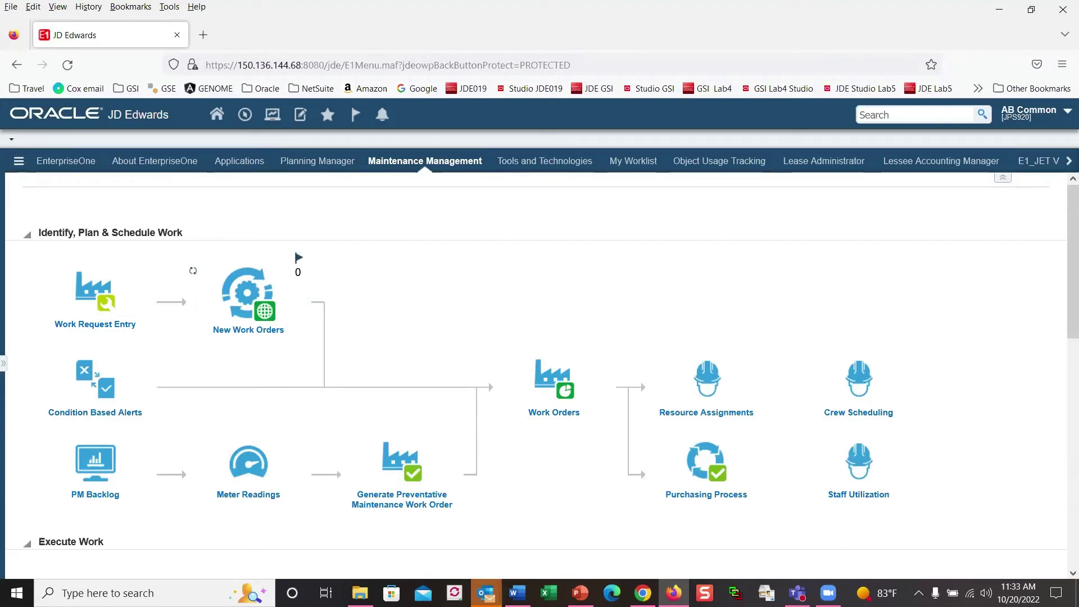
# Step: Launch Visual Bill of Material and load item 220 at branch plant M30
pyautogui.click(4, 366)
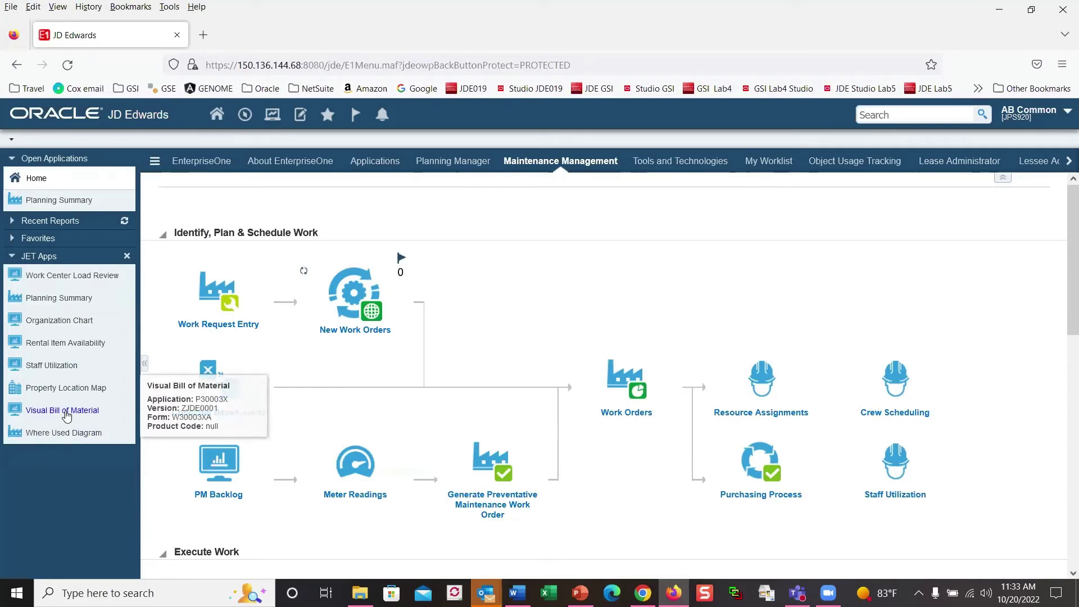
pyautogui.click(66, 416)
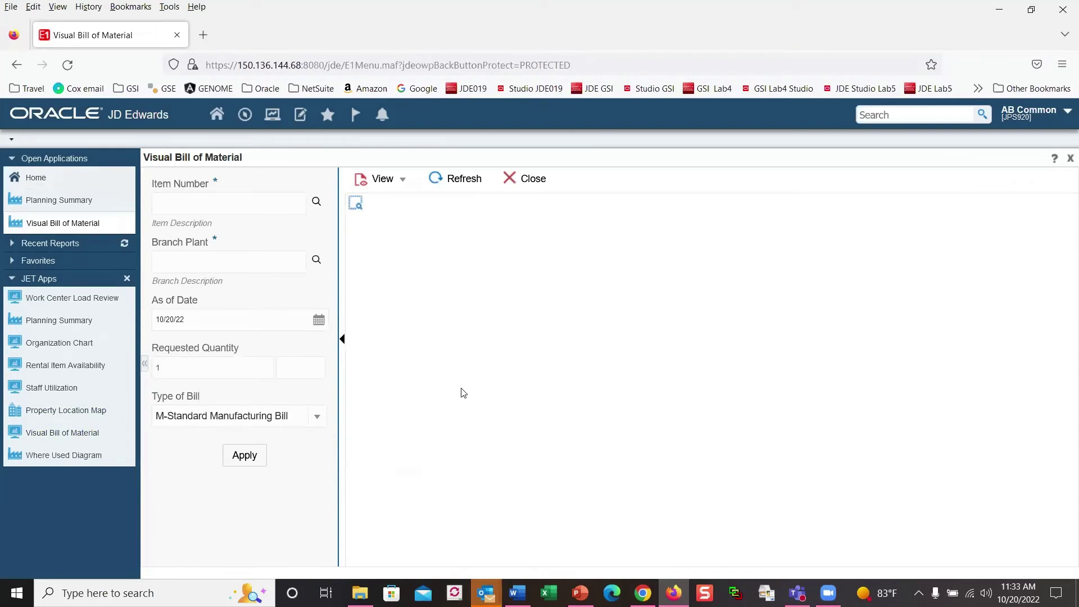
pyautogui.click(178, 197)
pyautogui.write('220')
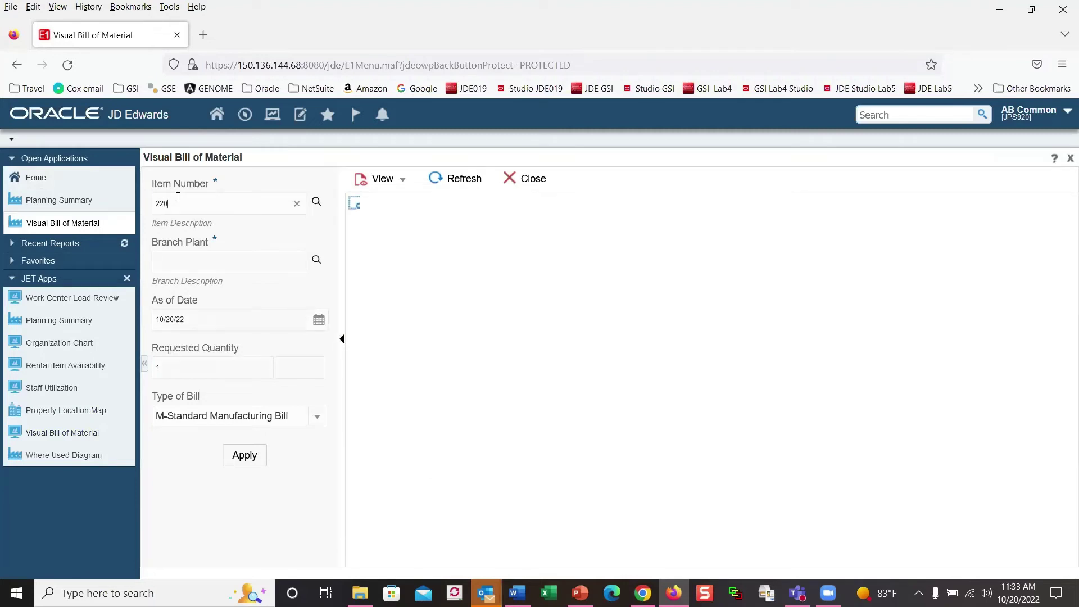
pyautogui.press('Tab')
pyautogui.click(175, 264)
pyautogui.write('m30')
pyautogui.press('Tab')
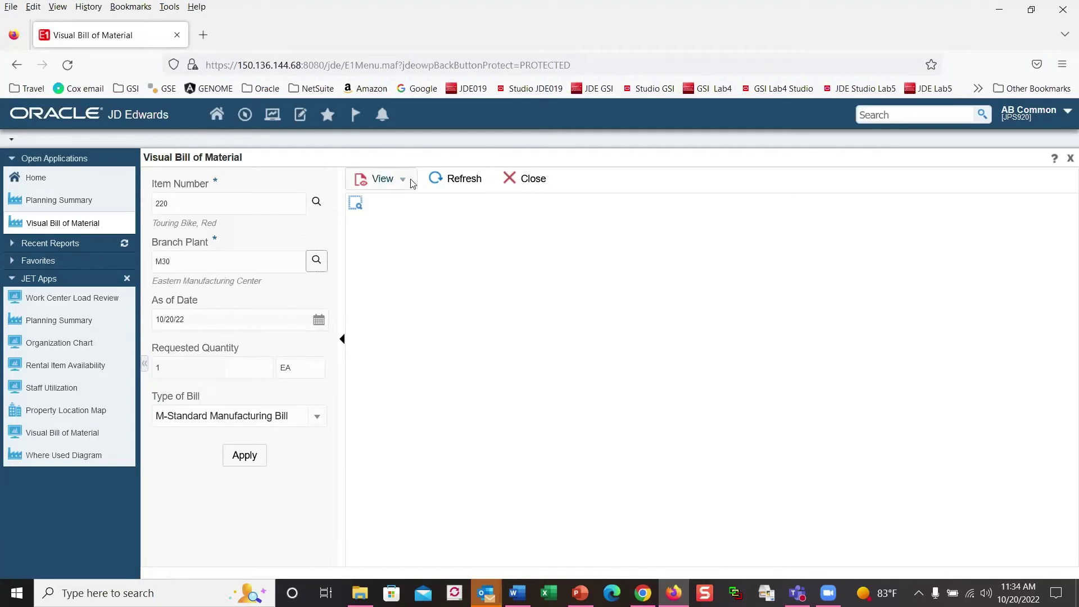
pyautogui.click(457, 185)
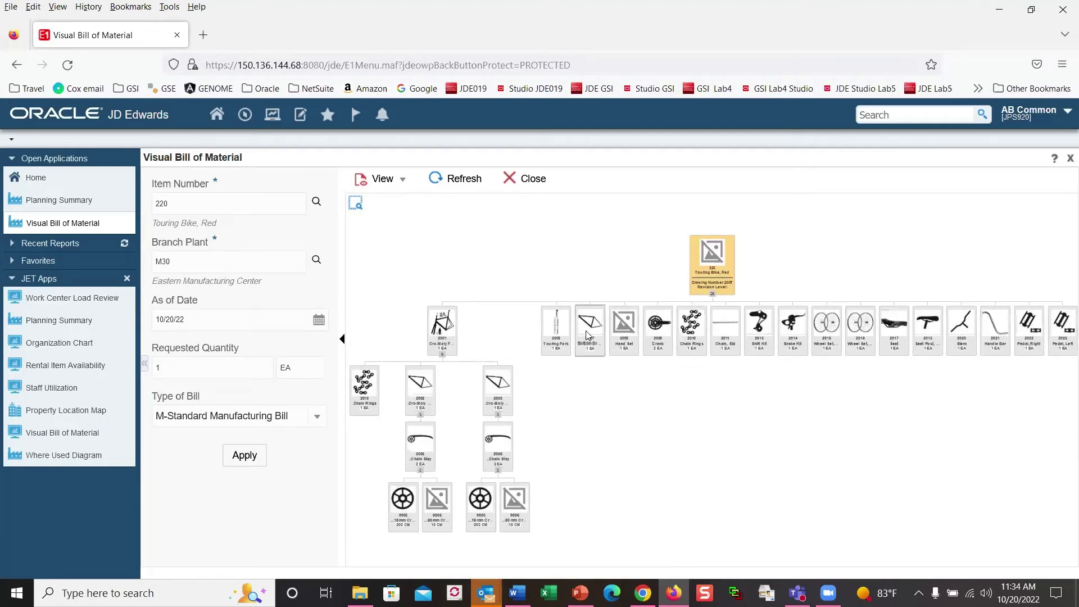
# Step: Inspect the Touring Bike's component tree with its frame branch expanded
pyautogui.moveTo(589, 334)
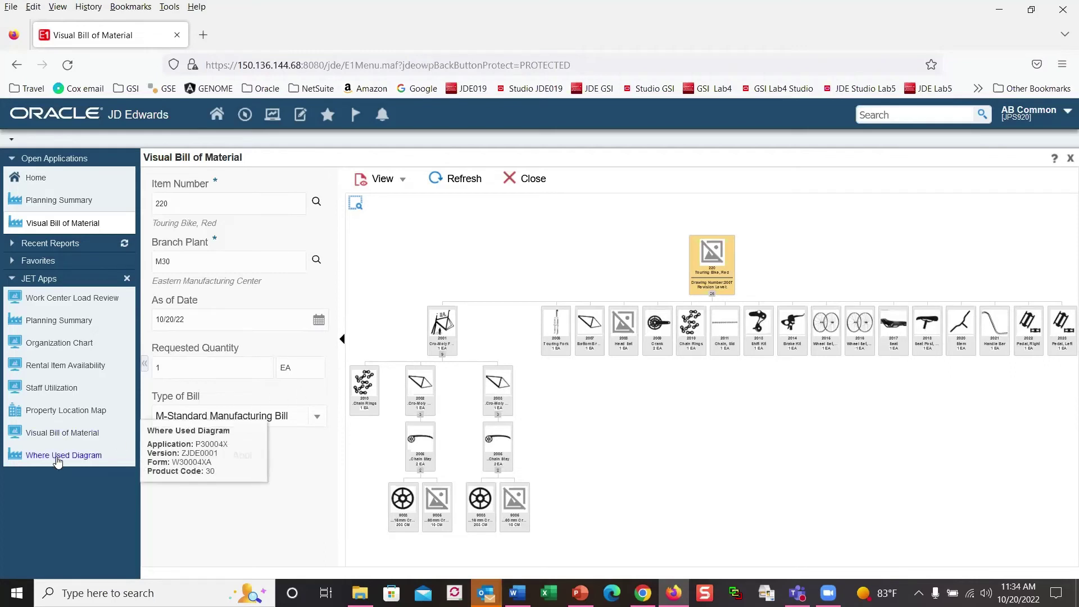
# Step: Launch Where Used Diagram and apply item 2011 Chain, Std at branch/plant M30
pyautogui.click(58, 461)
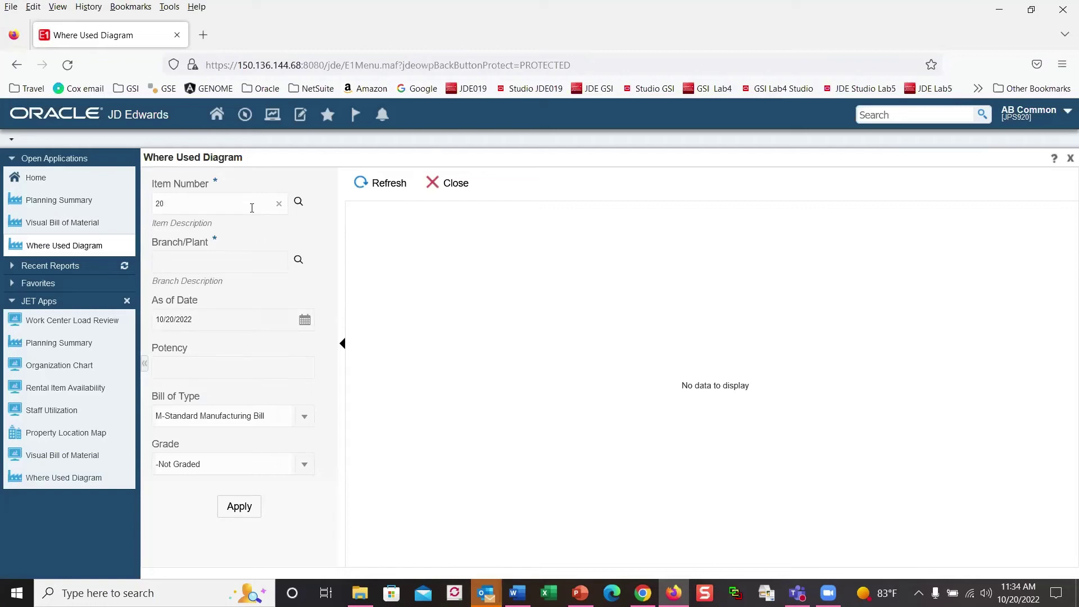
pyautogui.click(209, 260)
pyautogui.click(269, 371)
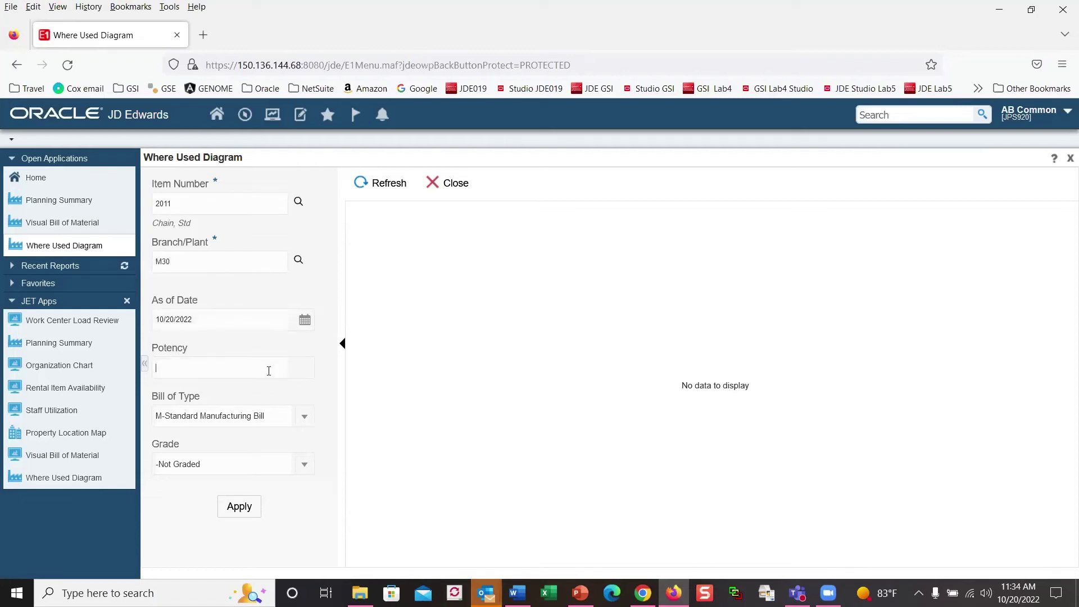
pyautogui.click(240, 507)
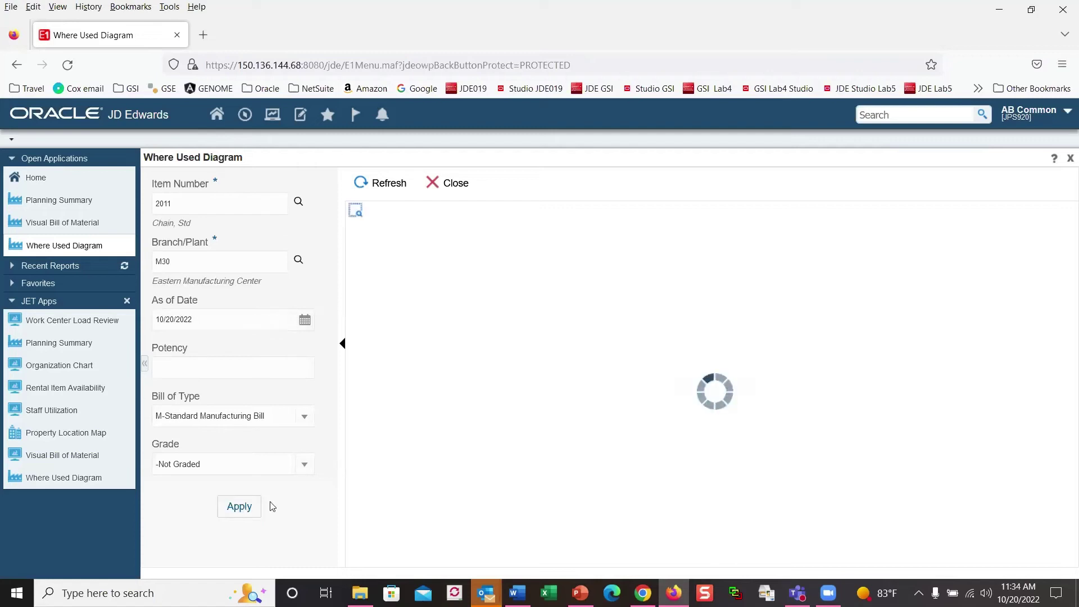
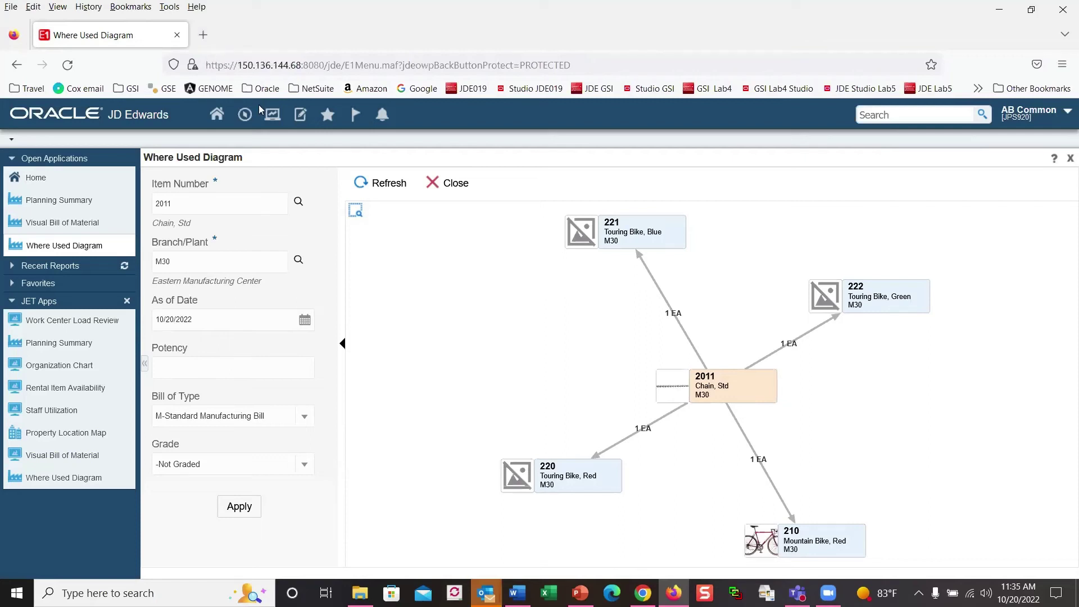
# Step: Check the Navigator shortcuts menu, then open a new empty Firefox tab
pyautogui.click(245, 117)
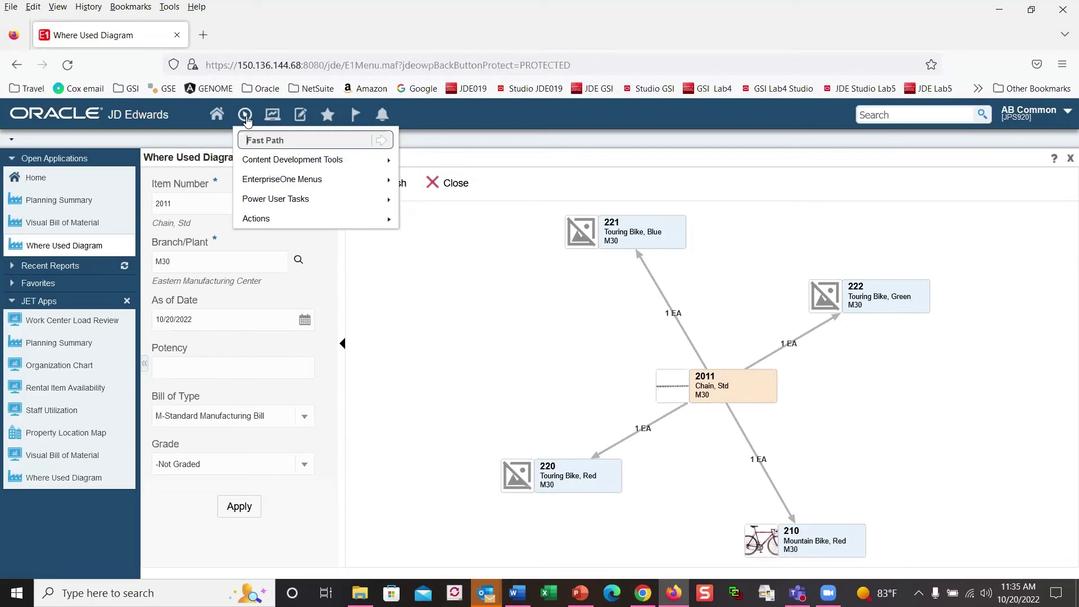
pyautogui.click(203, 35)
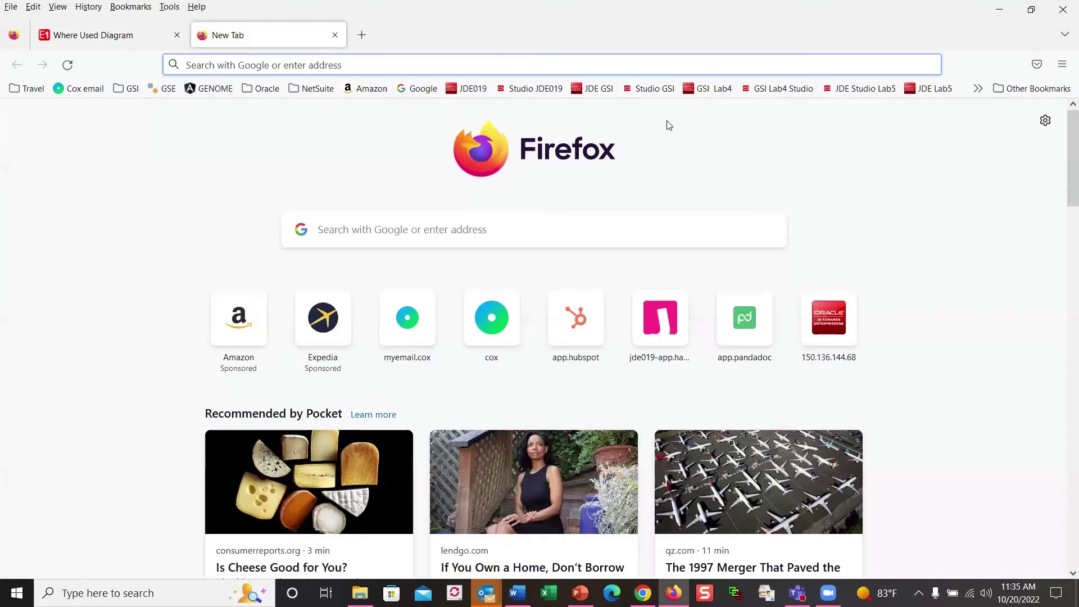
# Step: Open the JDE GSI bookmark and sign in with the user ID and password
pyautogui.click(599, 90)
pyautogui.click(557, 301)
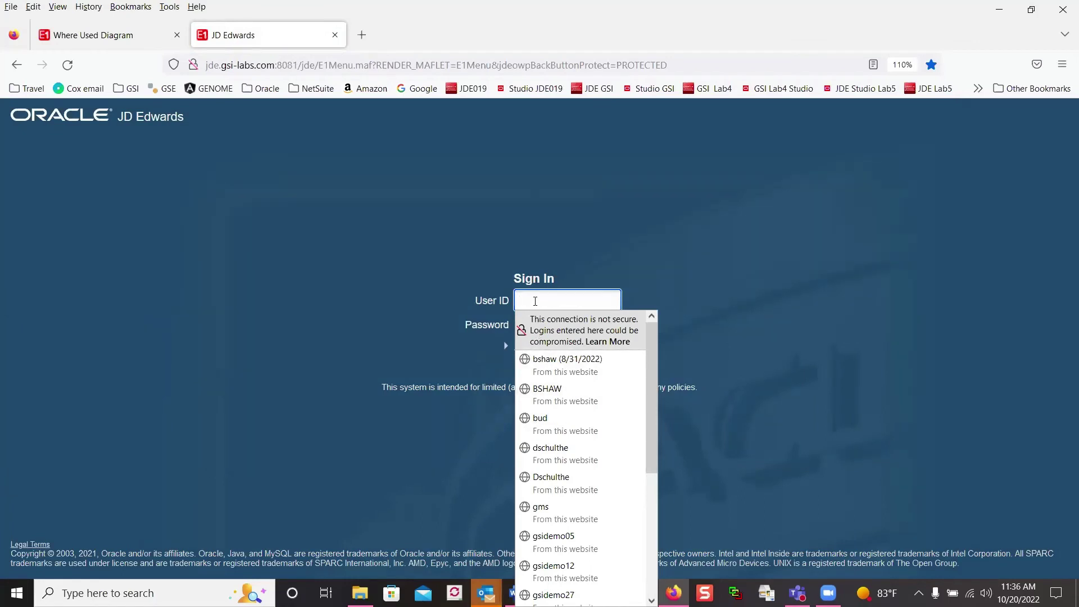
pyautogui.click(536, 301)
pyautogui.write('j')
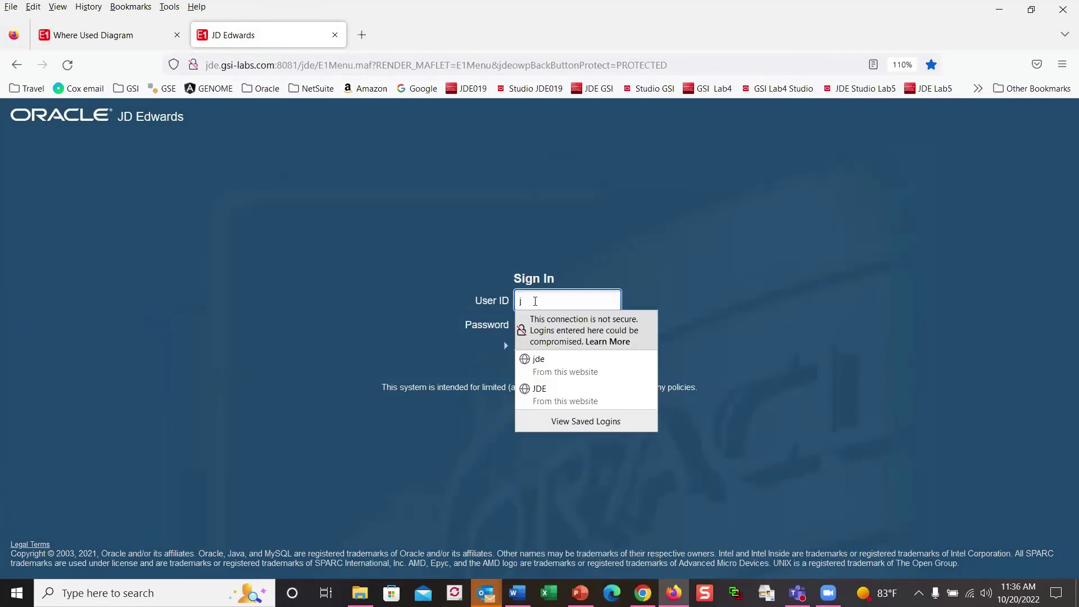
pyautogui.write('de')
pyautogui.press('Tab')
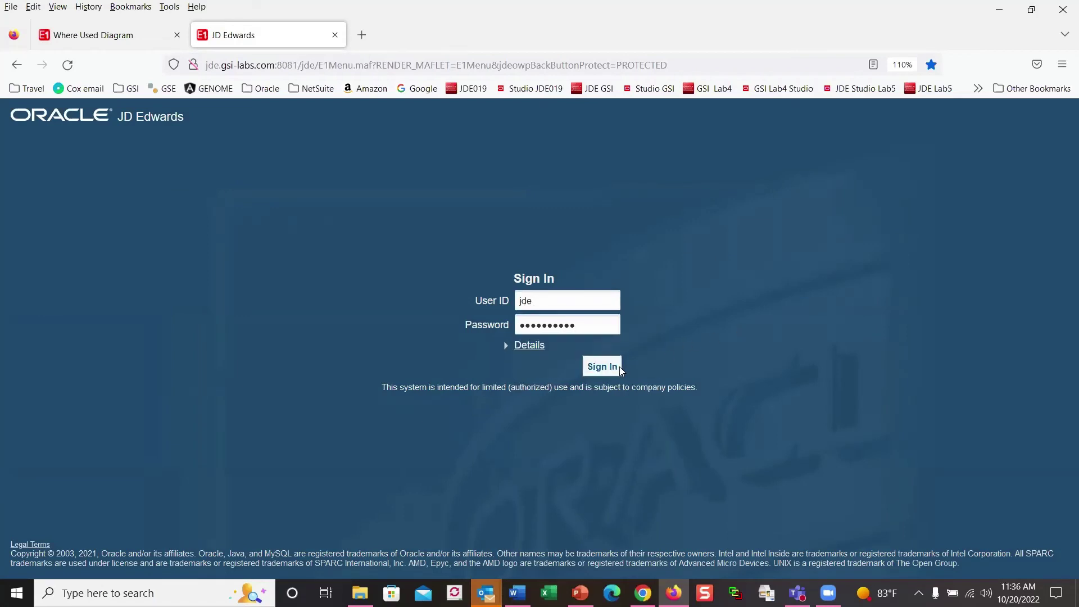
pyautogui.click(600, 366)
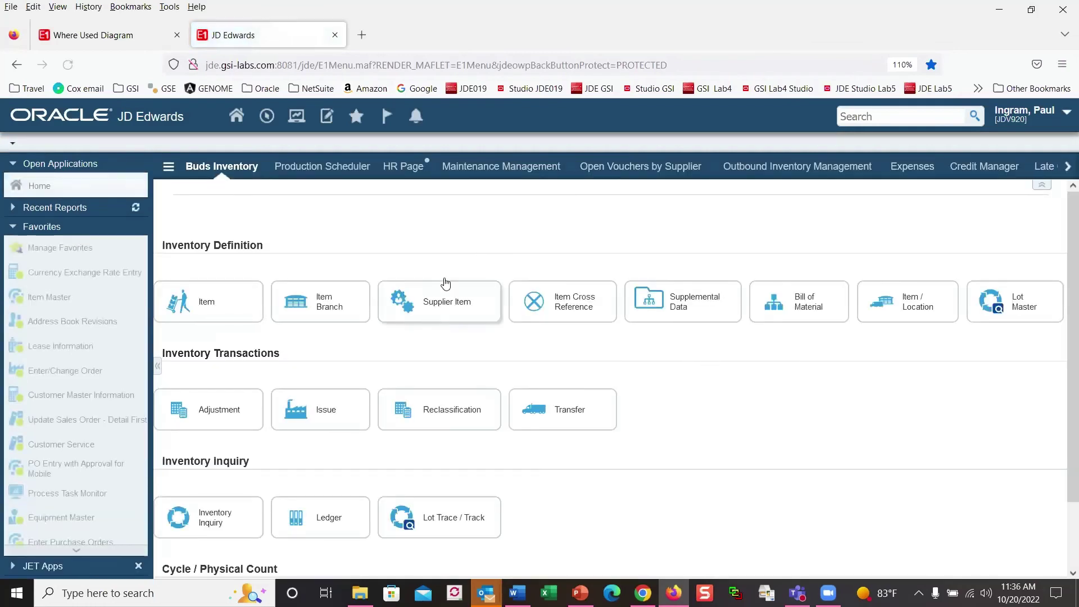
# Step: Switch to Production Scheduler and collapse the navigation, alerts and app icon panels
pyautogui.click(310, 175)
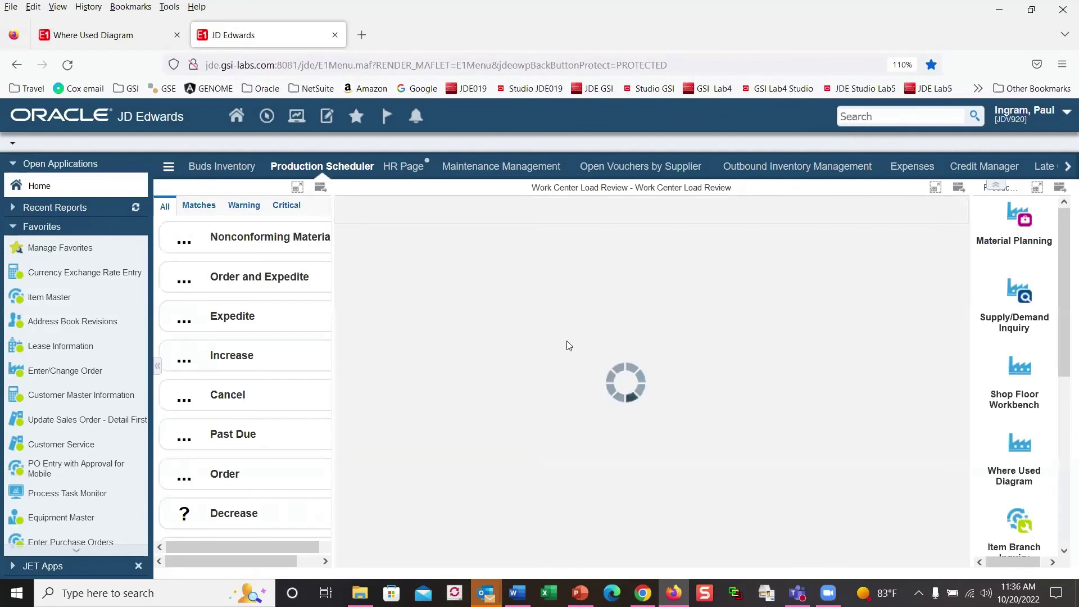
pyautogui.click(158, 369)
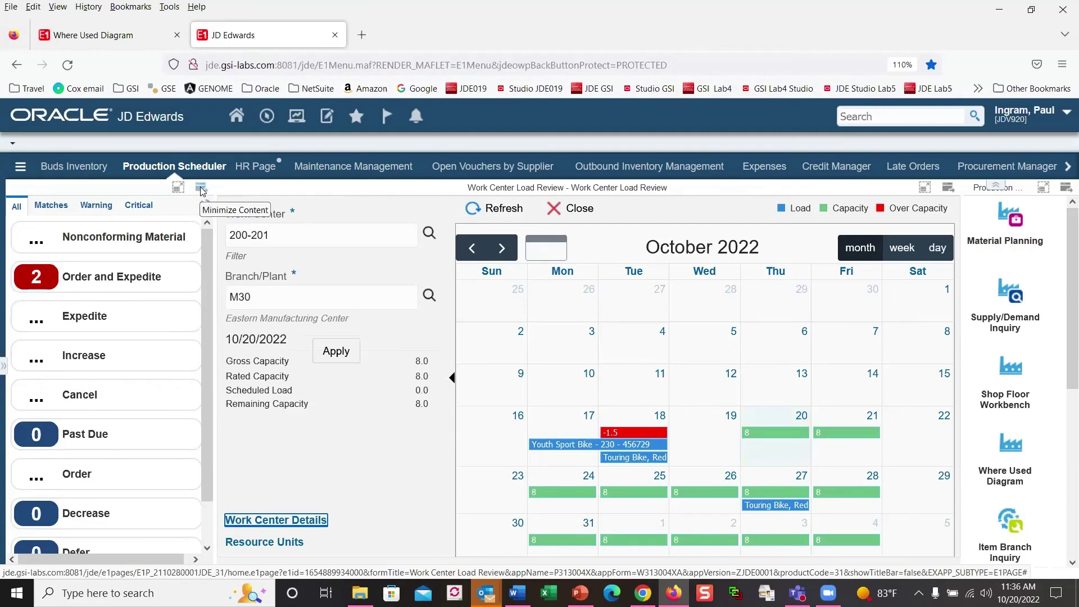
pyautogui.click(201, 189)
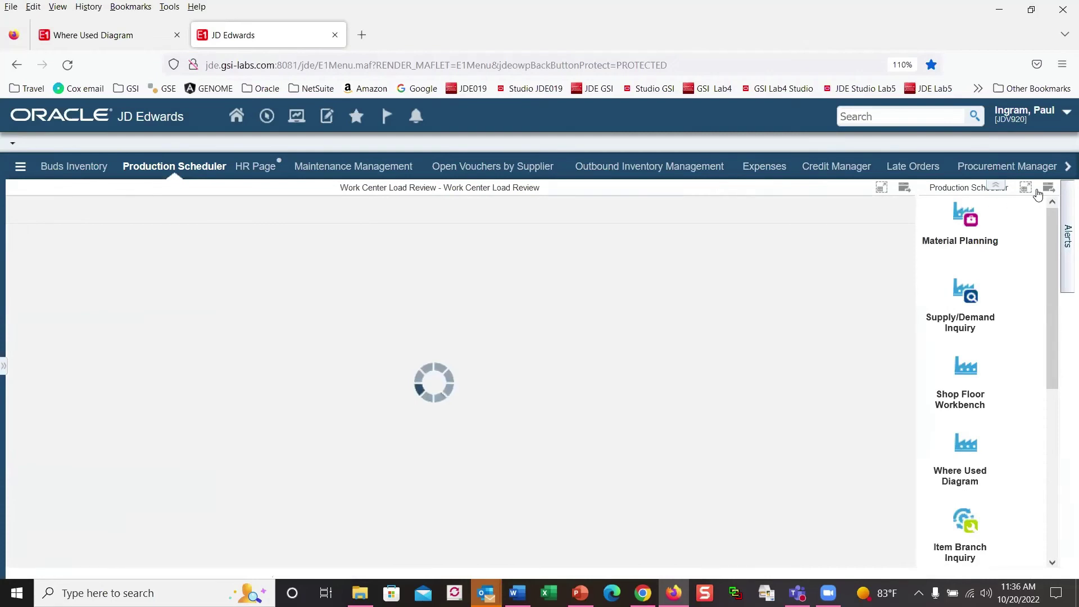
pyautogui.click(1050, 190)
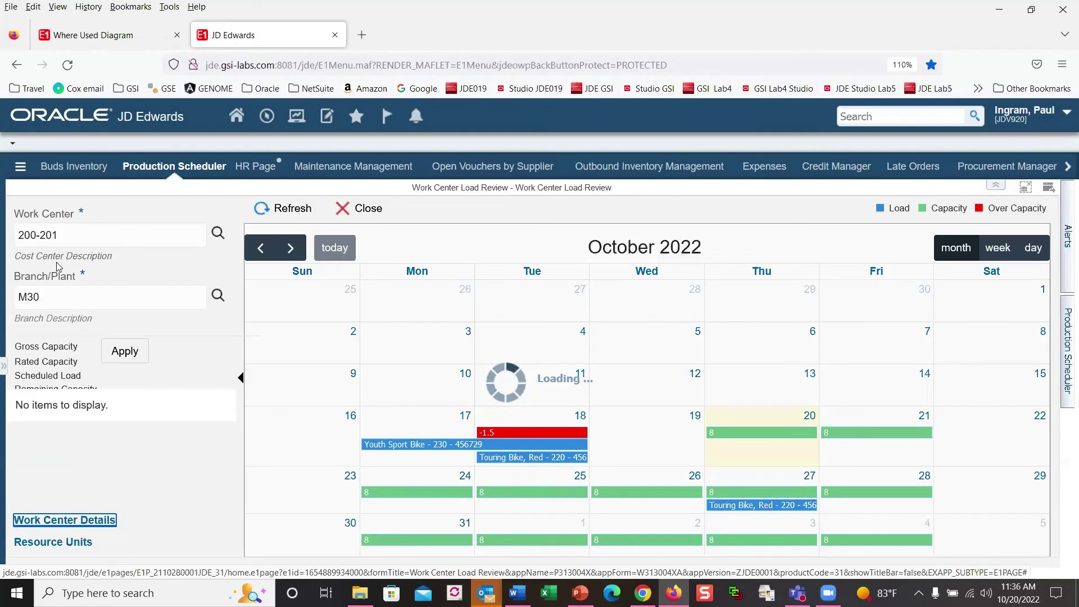
# Step: Choose Reschedule WO for the Touring Bike, Red work order bar
pyautogui.rightClick(181, 270)
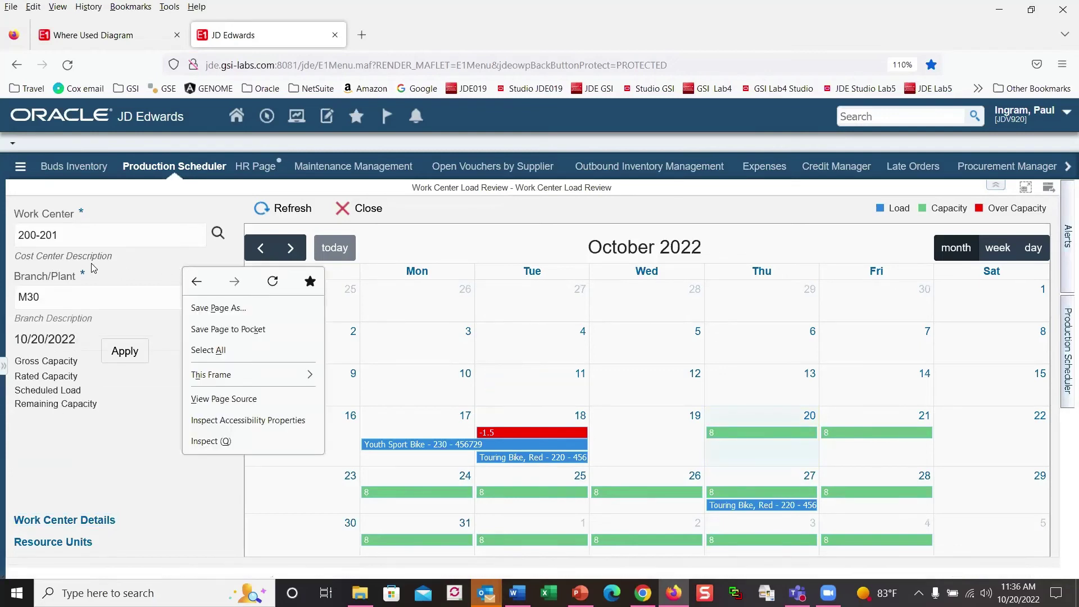
pyautogui.click(135, 270)
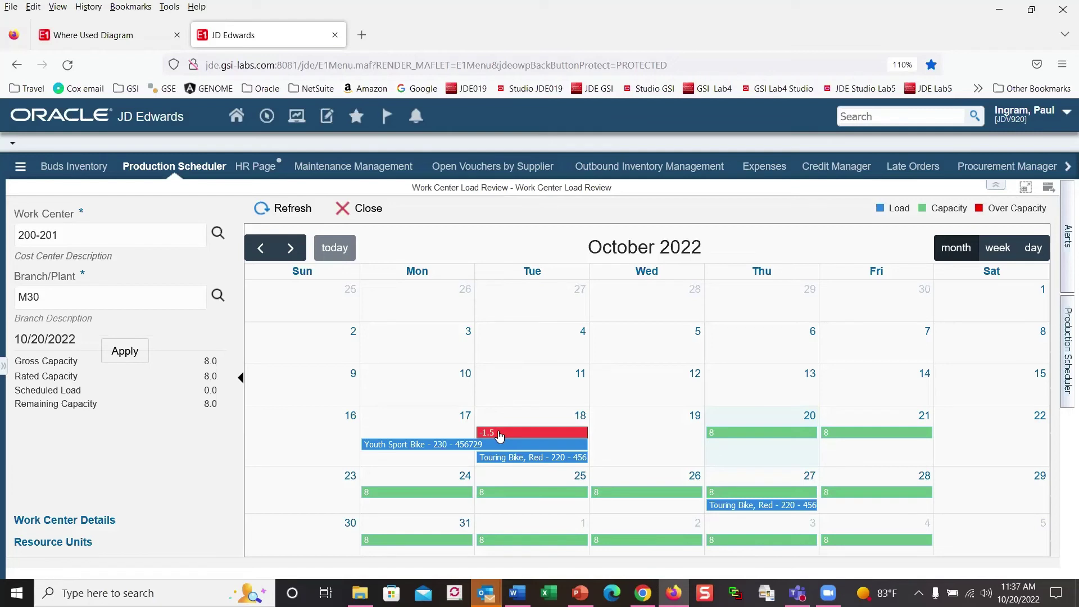
pyautogui.moveTo(488, 451)
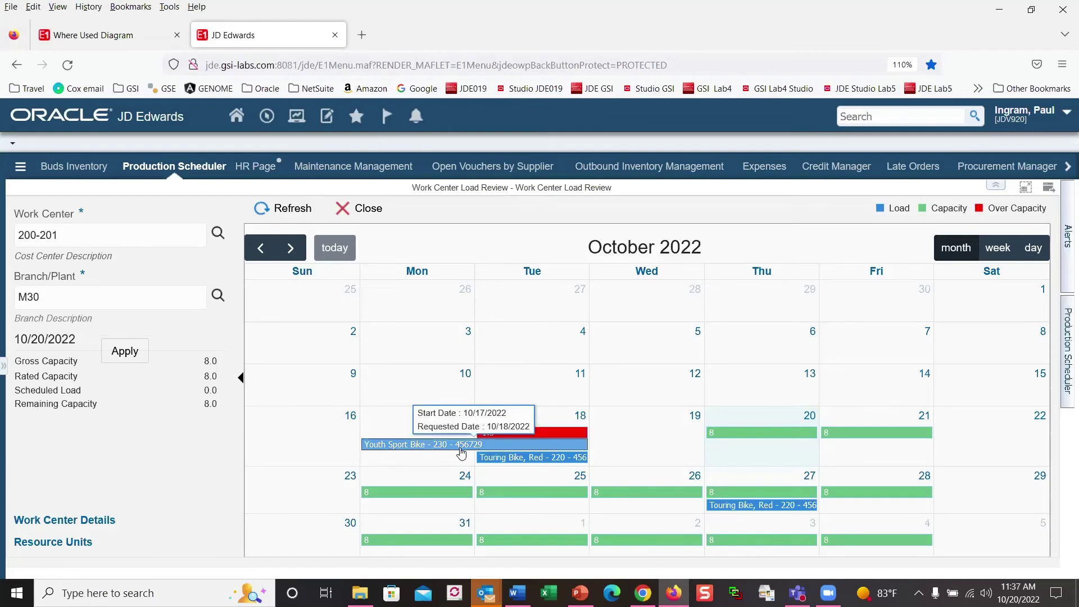
pyautogui.moveTo(524, 462)
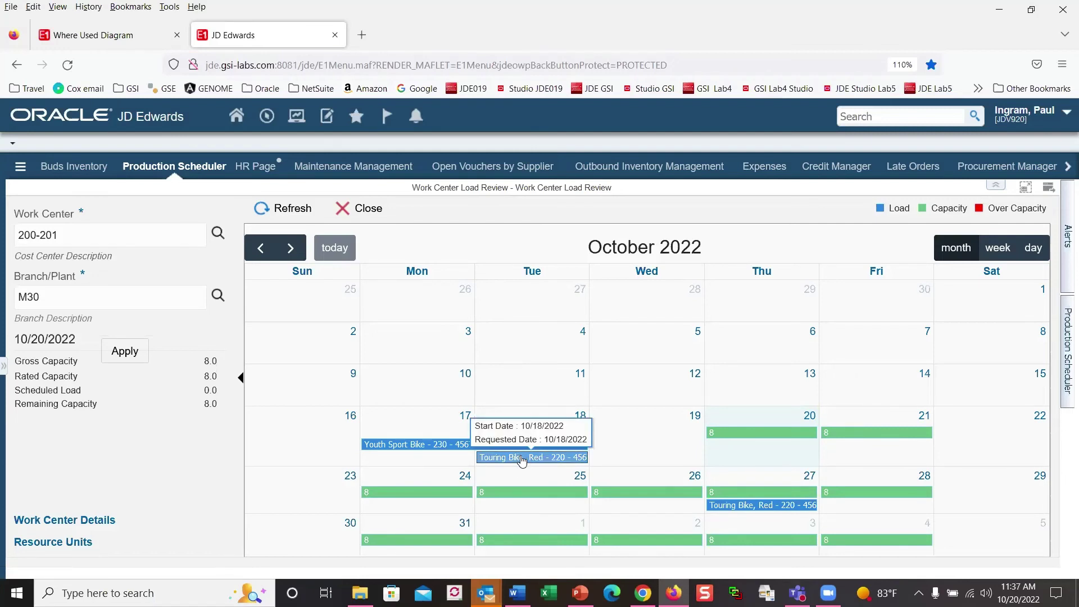
pyautogui.rightClick(522, 461)
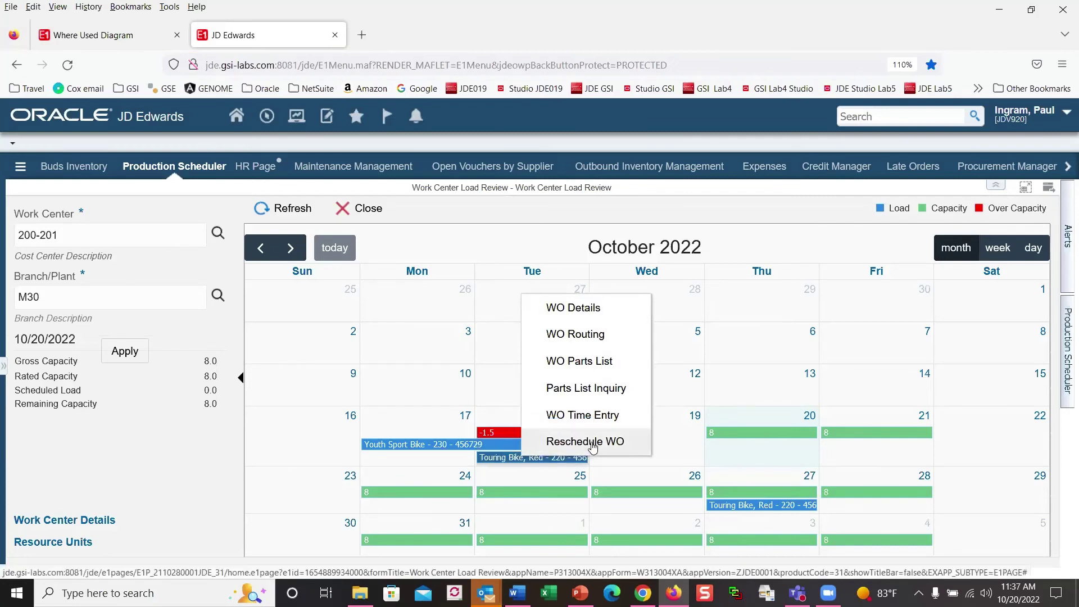
pyautogui.click(593, 447)
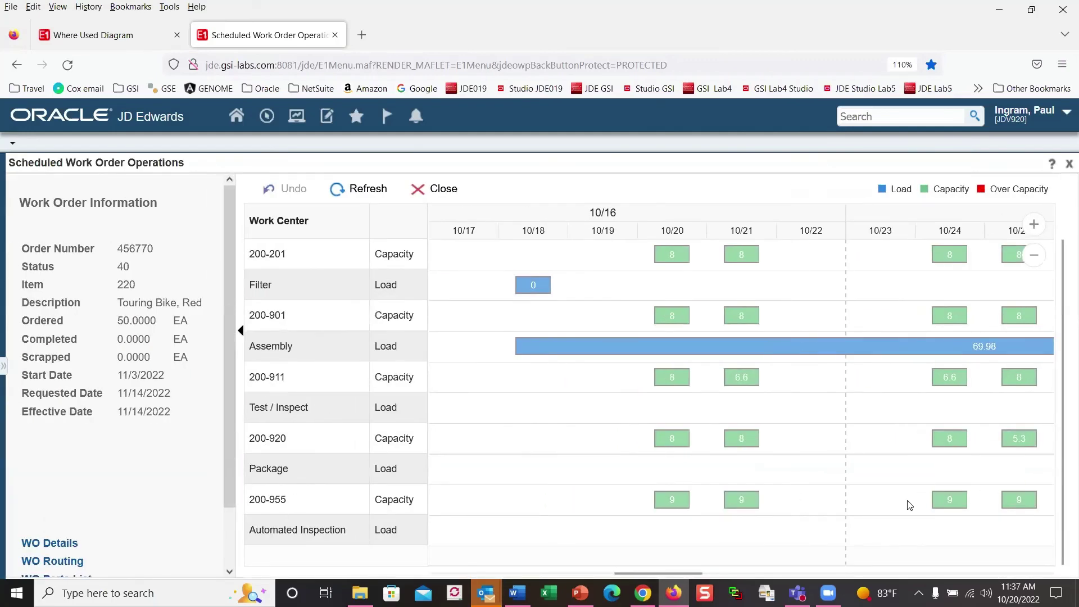
# Step: Drag the operations to reschedule Touring Bike, Red to 11/18/2022, then close the operations view
pyautogui.moveTo(693, 577); pyautogui.dragTo(868, 573)
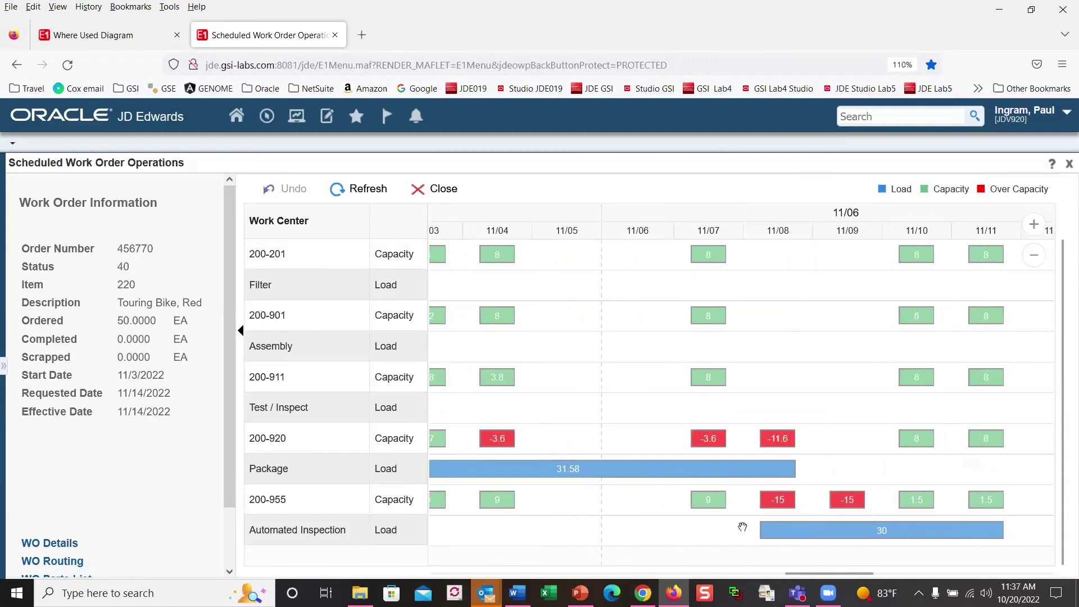
pyautogui.moveTo(833, 579); pyautogui.dragTo(875, 574)
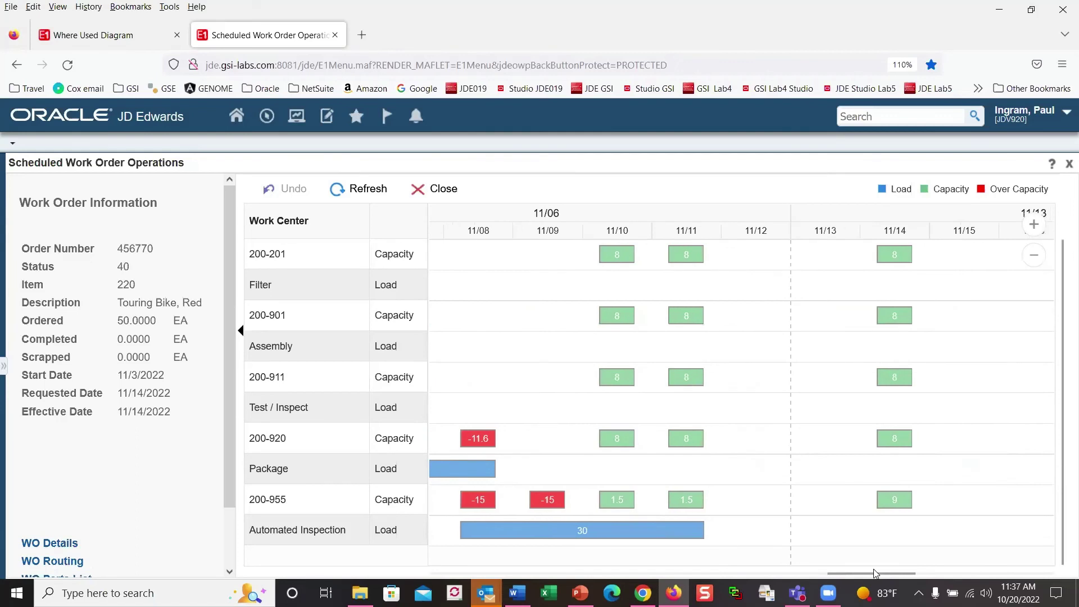
pyautogui.moveTo(622, 536); pyautogui.dragTo(1054, 529)
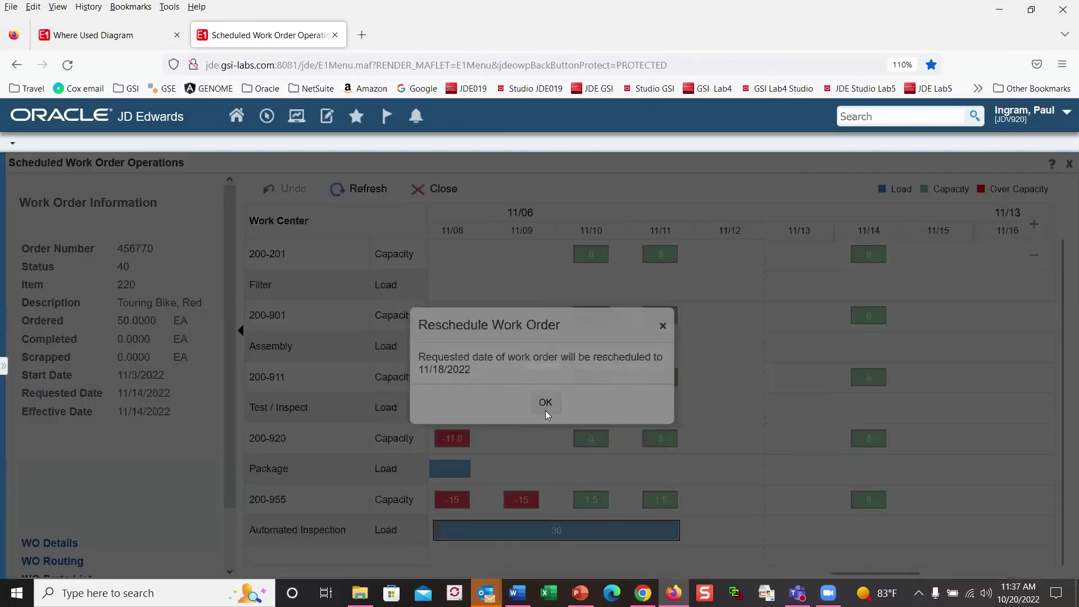
pyautogui.click(546, 411)
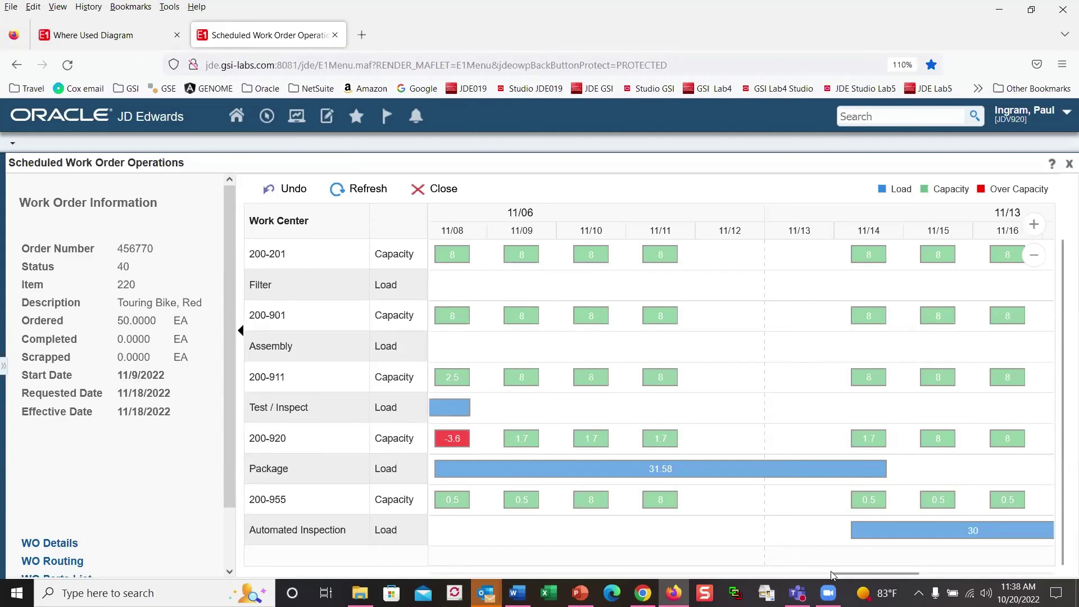
pyautogui.moveTo(833, 571); pyautogui.dragTo(659, 574)
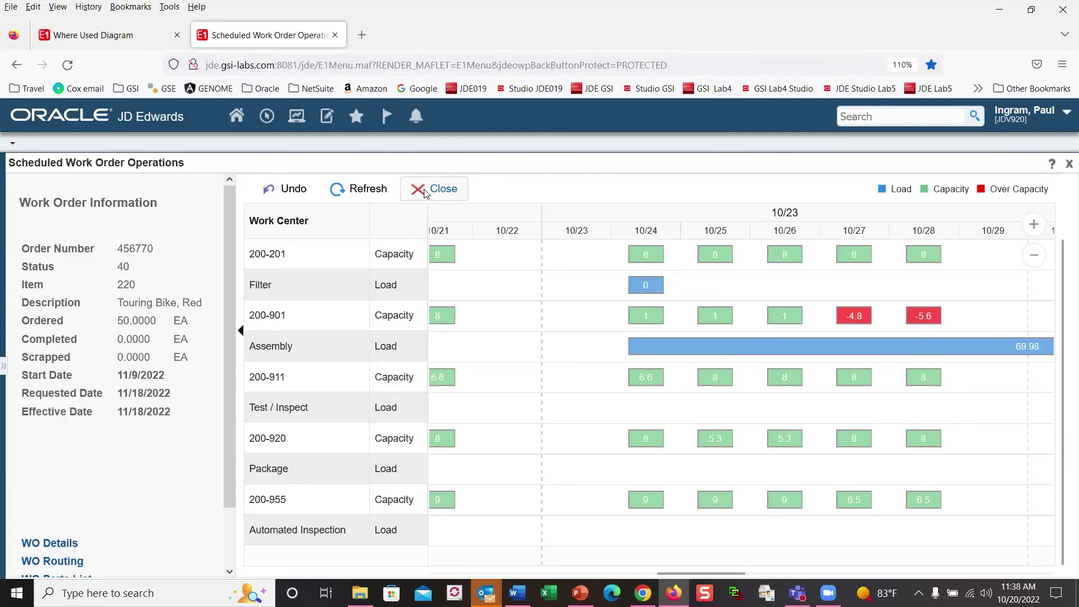
pyautogui.click(425, 191)
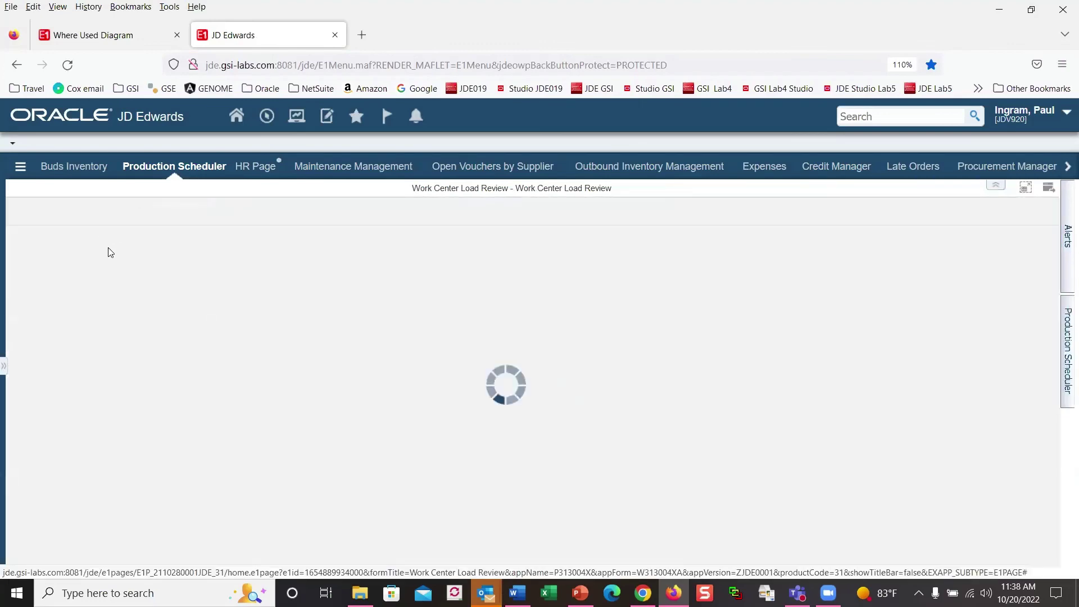
# Step: Load the load calendar for work center 200-901 (Assembly)
pyautogui.click(85, 241)
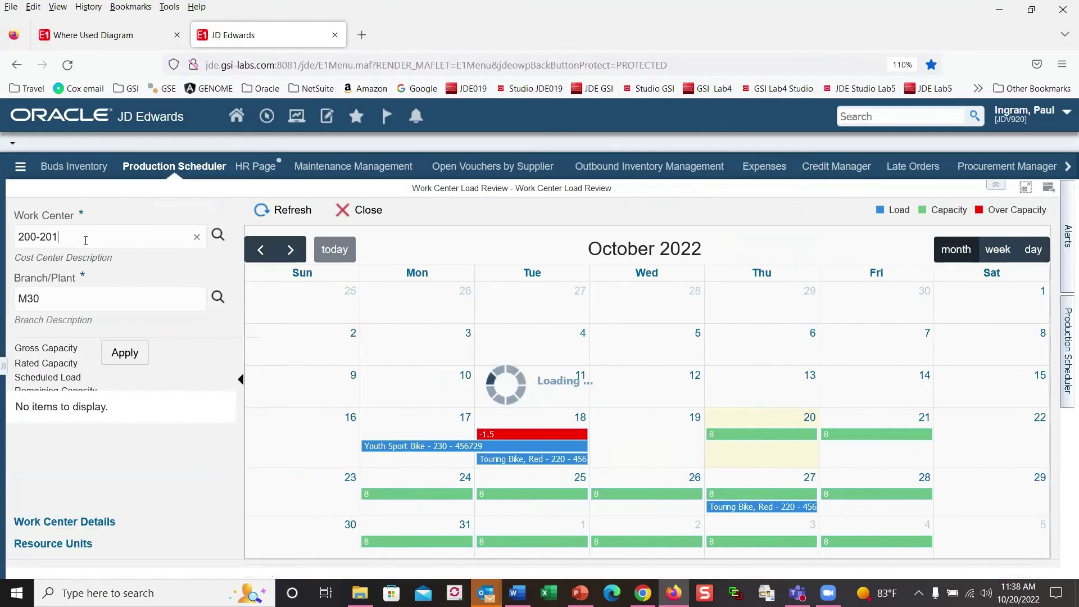
pyautogui.press('BackSpace')
pyautogui.press('BackSpace')
pyautogui.press('BackSpace')
pyautogui.write('901')
pyautogui.click(123, 356)
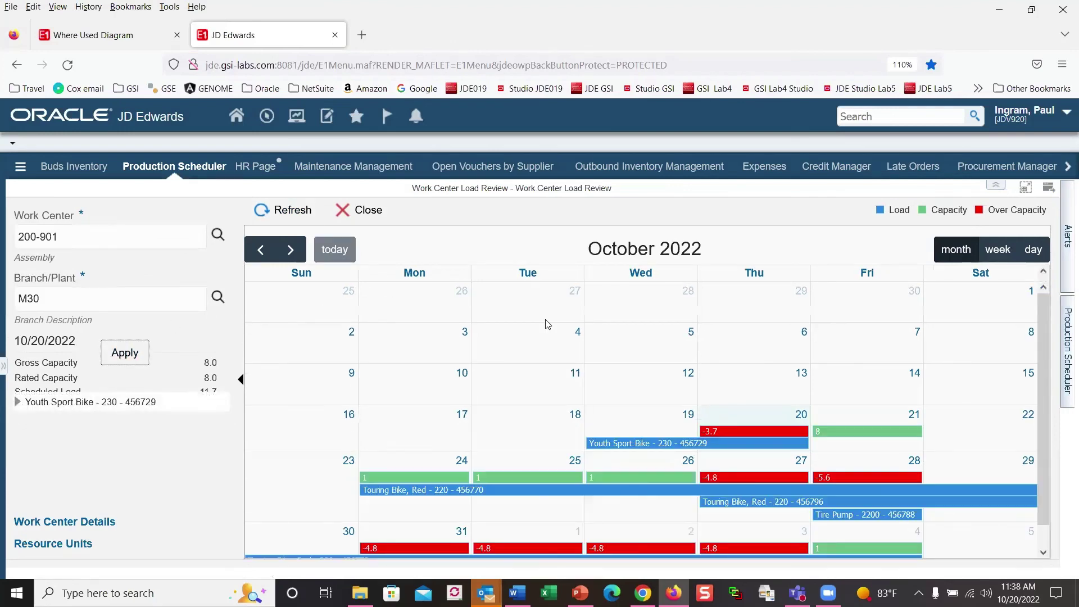
# Step: Bring up the actions menu for the Youth Sport Bike work order
pyautogui.scroll(-1, 828, 385)
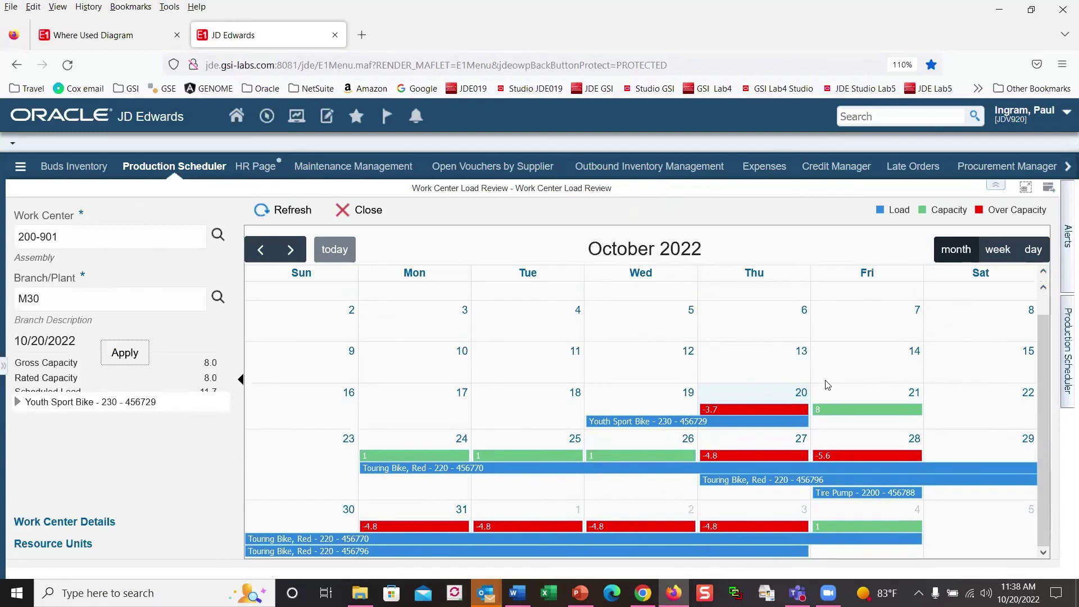
pyautogui.moveTo(663, 427)
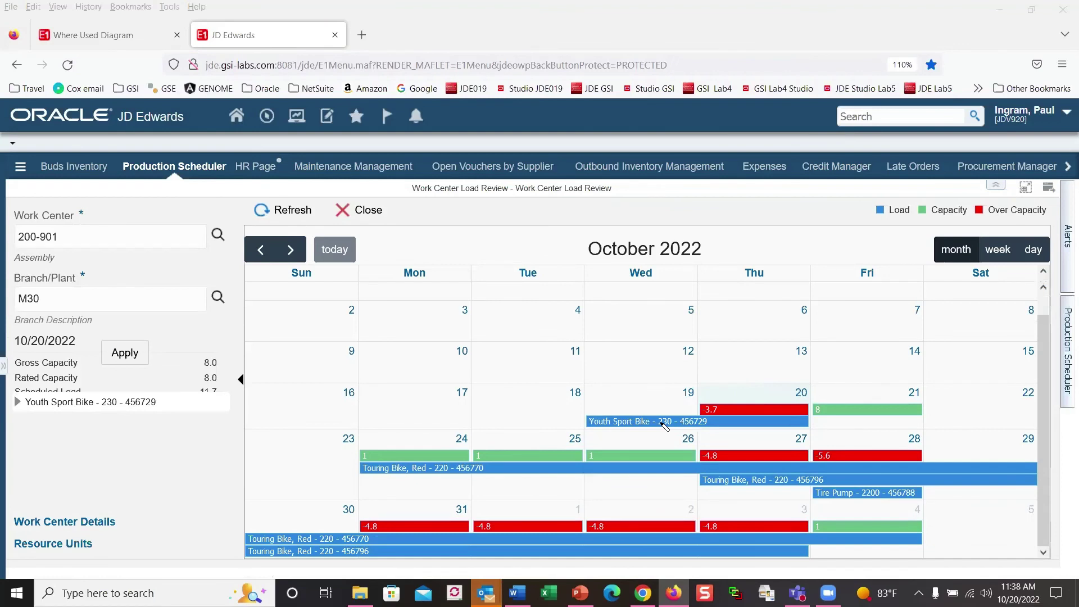
pyautogui.click(663, 426)
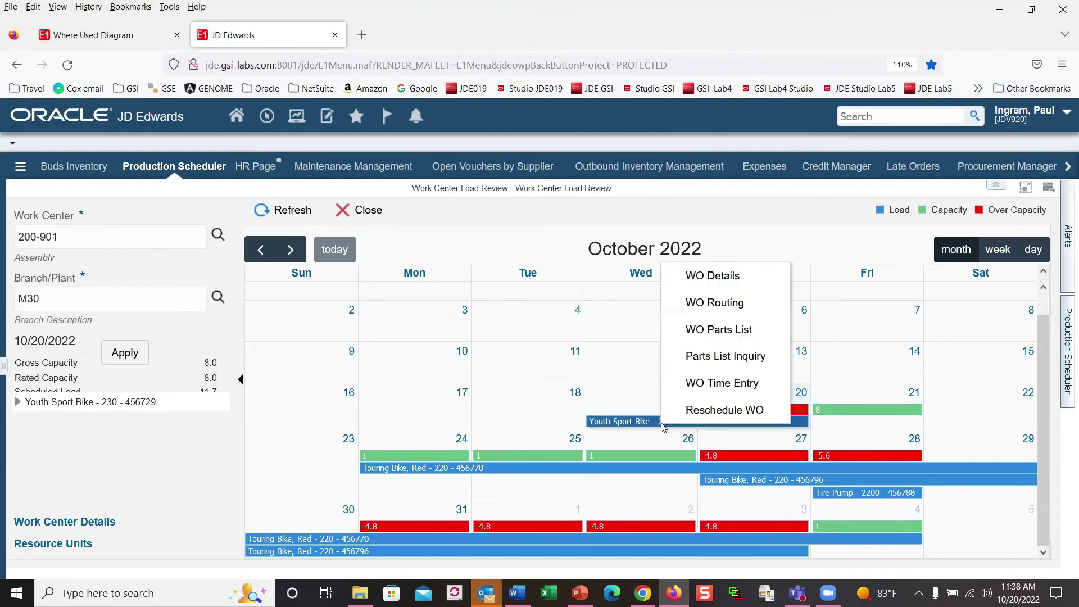
# Step: Reschedule Youth Sport Bike by dragging Automated Inspection later, accepting requested date 11/14/2022
pyautogui.click(729, 418)
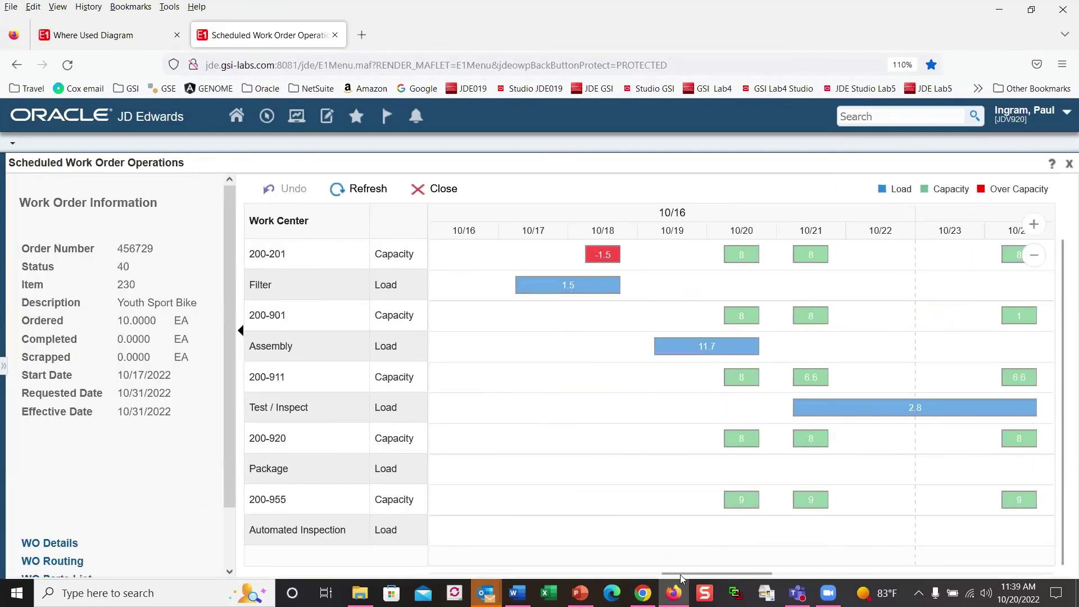
pyautogui.moveTo(682, 574); pyautogui.dragTo(919, 571)
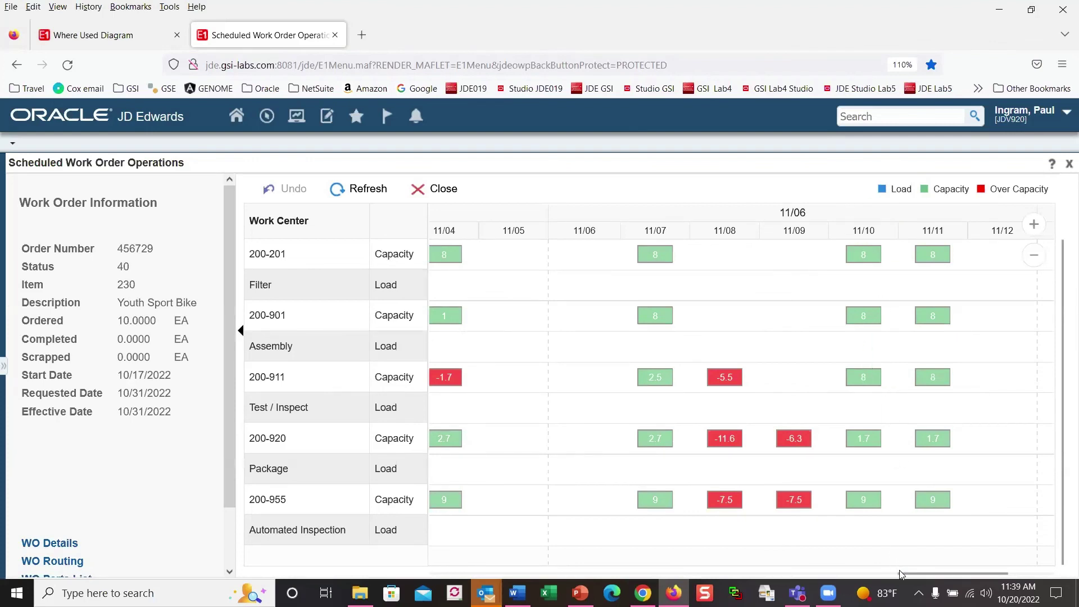
pyautogui.moveTo(905, 574); pyautogui.dragTo(752, 575)
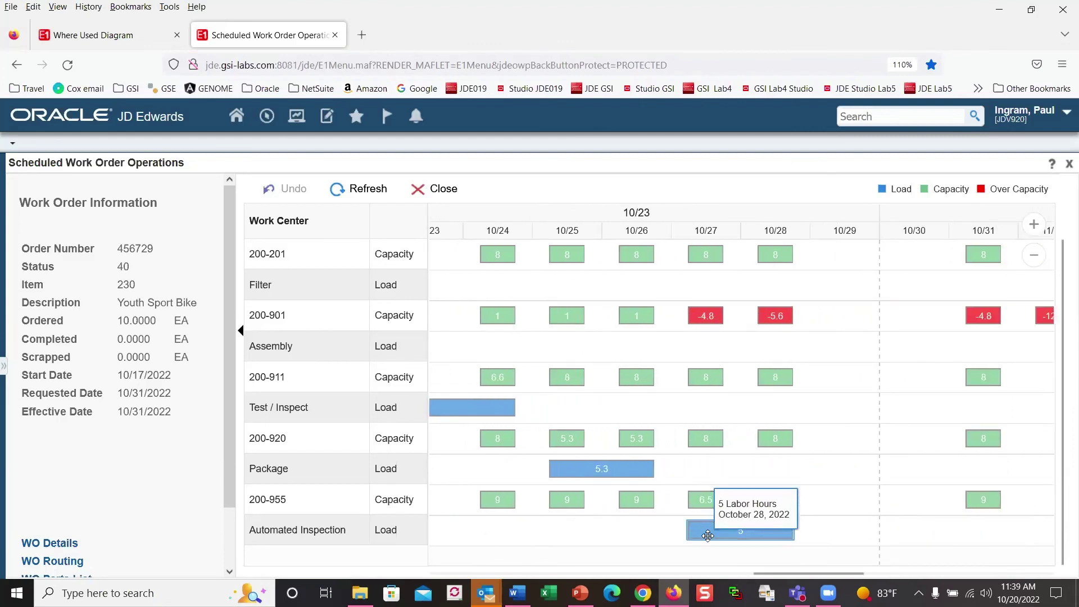
pyautogui.moveTo(709, 534); pyautogui.dragTo(999, 544)
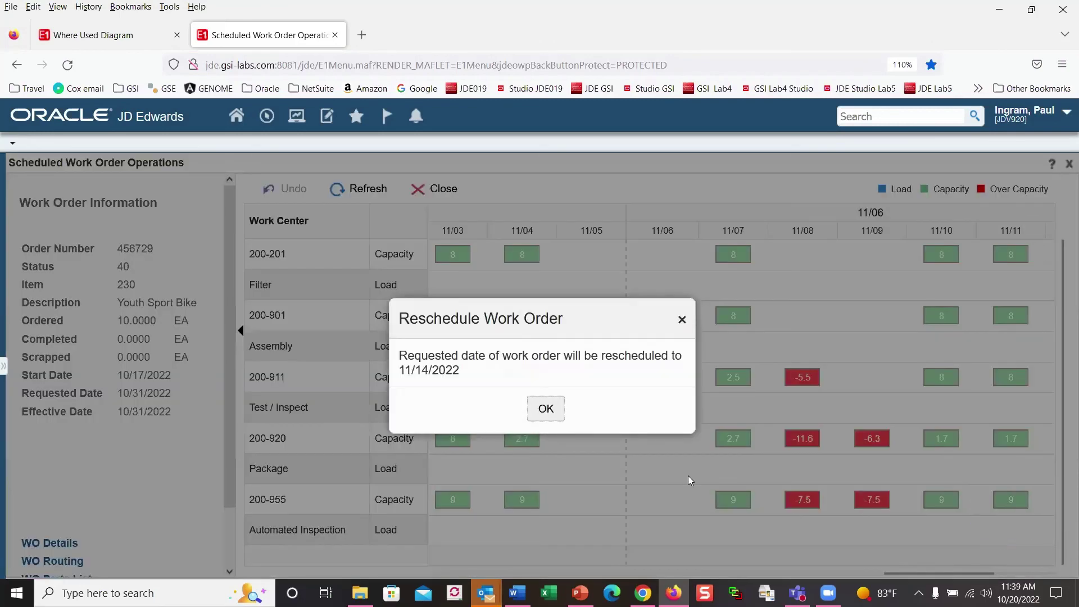
pyautogui.click(544, 412)
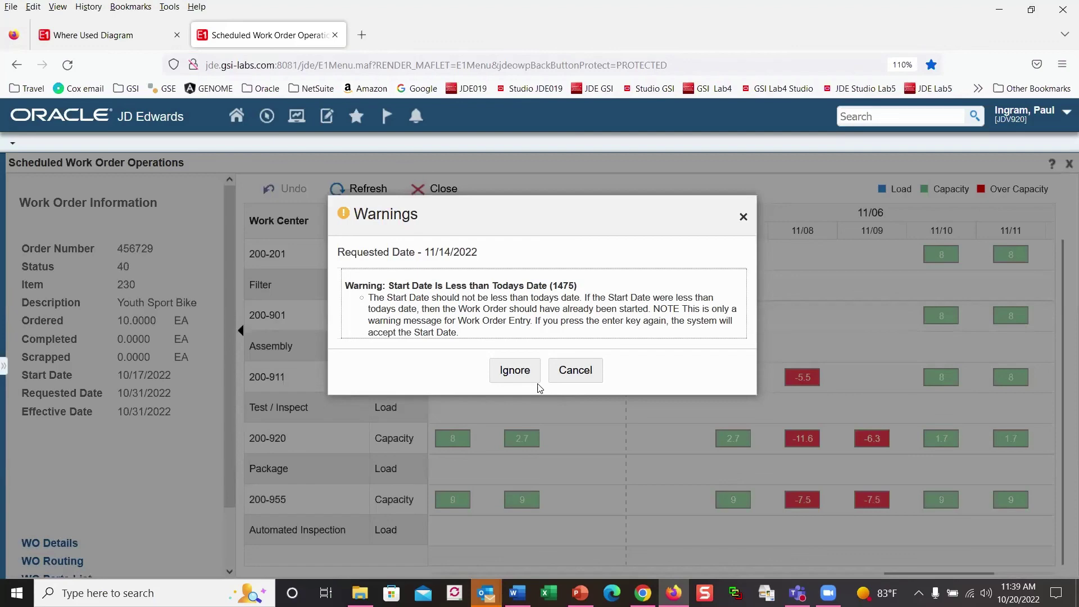
# Step: Ignore the start-date warning, undo the reschedule back to 10/31/2022, and close
pyautogui.click(514, 372)
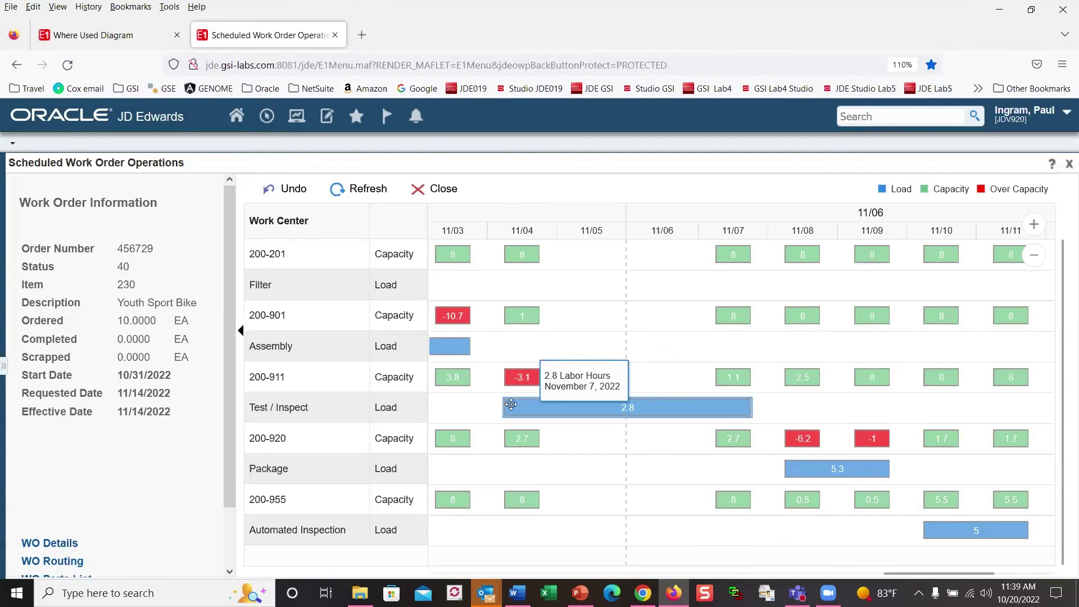
pyautogui.click(293, 195)
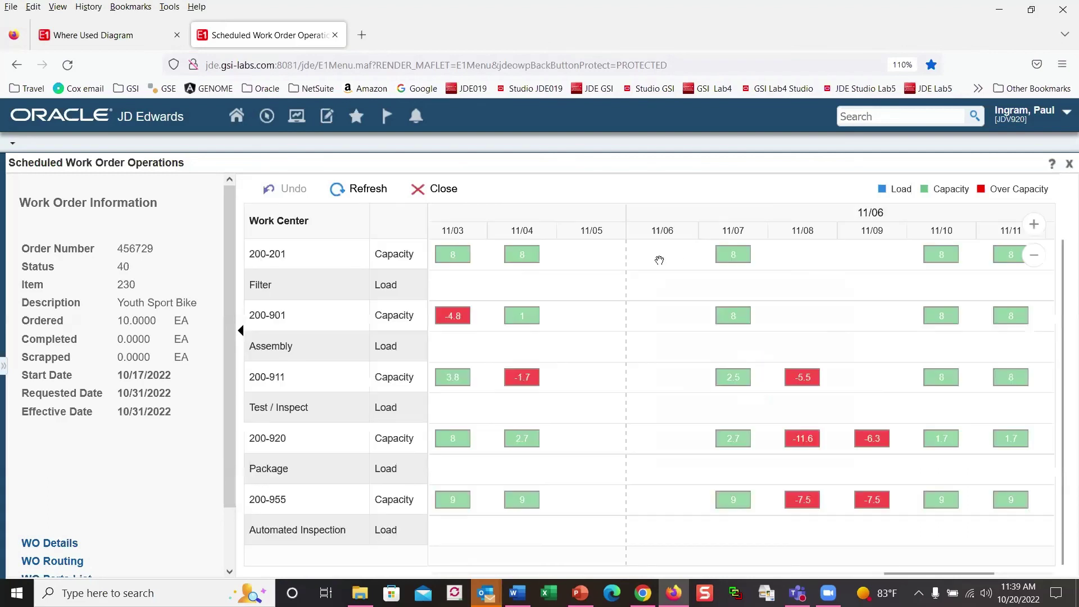
pyautogui.click(426, 191)
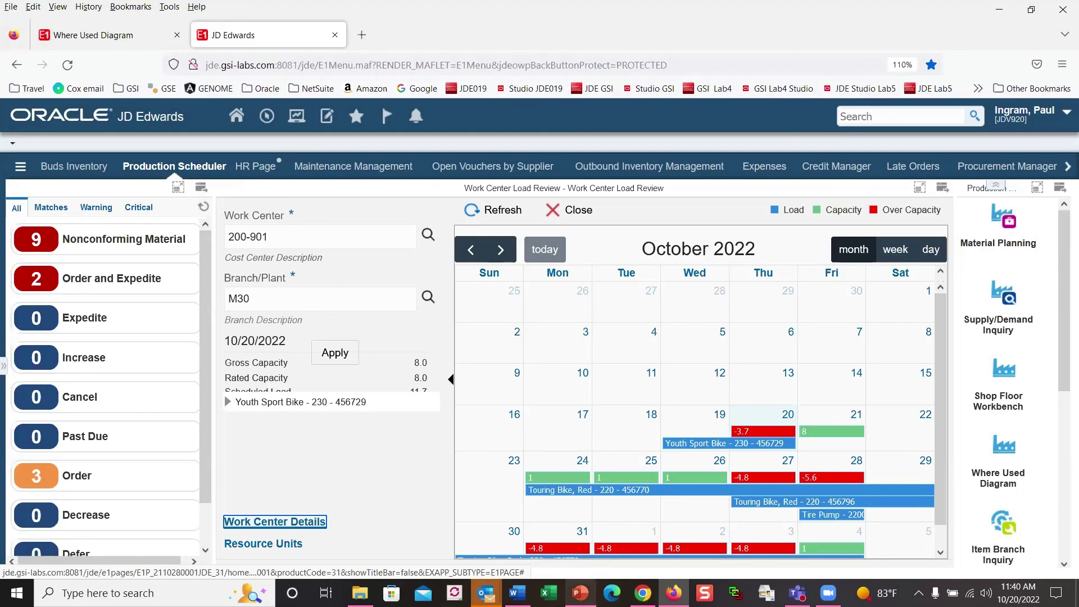
# Step: Switch to the PowerPoint slide 'New Visual Apps in Release 22'
pyautogui.click(579, 593)
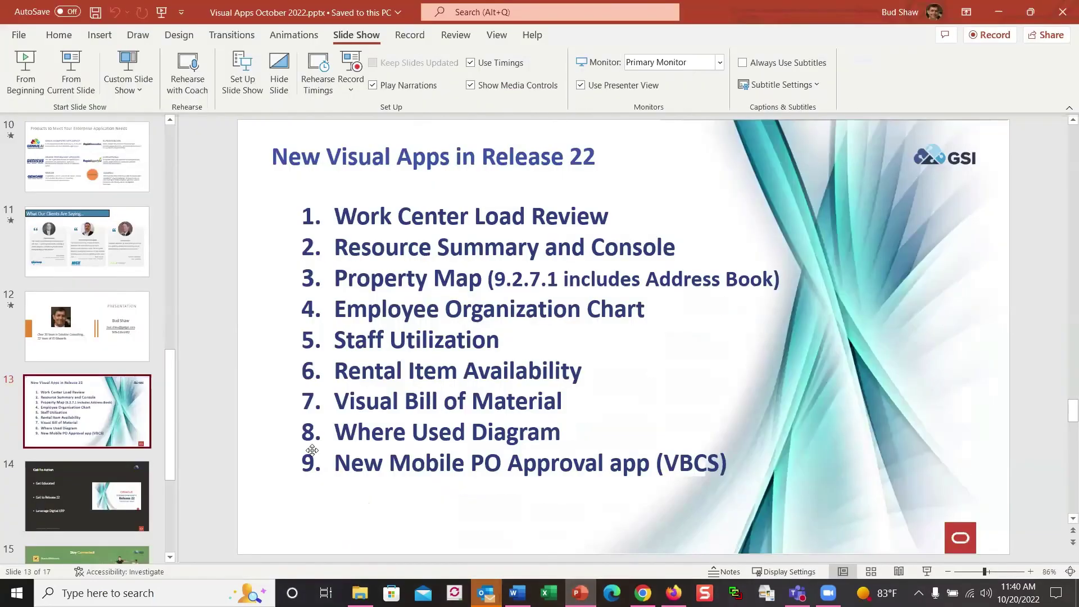